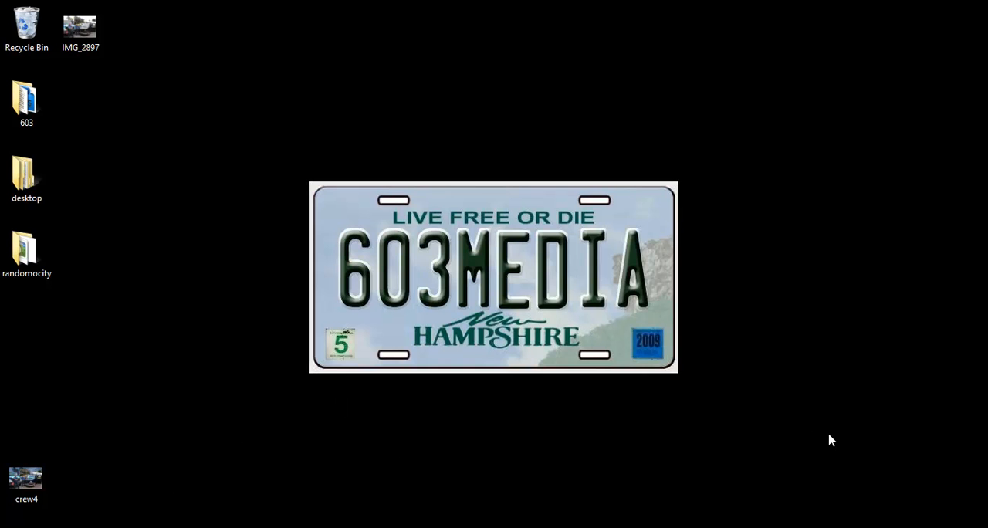
Step: Compare the original photo IMG_2897 with the finished edit crew4 in the photo viewer
left_click(833, 527)
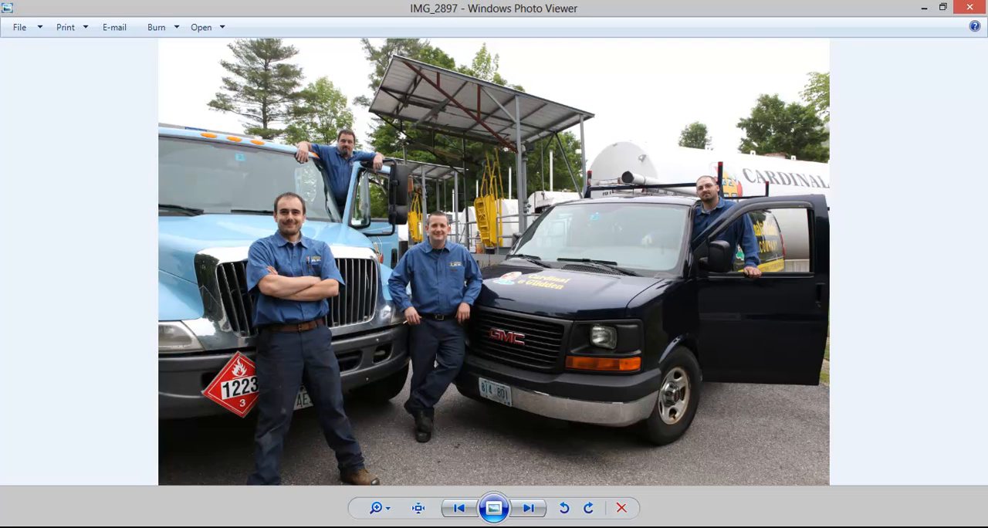
key("Left")
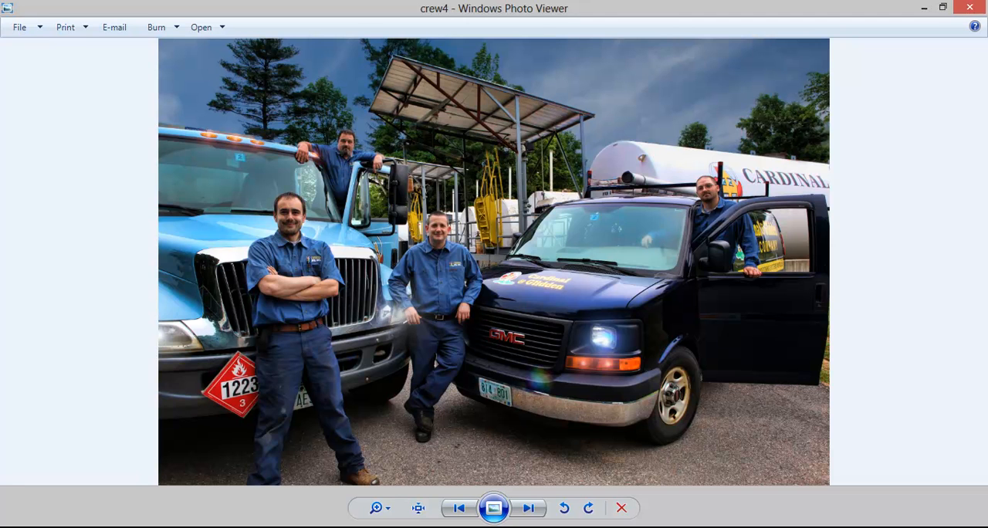
key("Right")
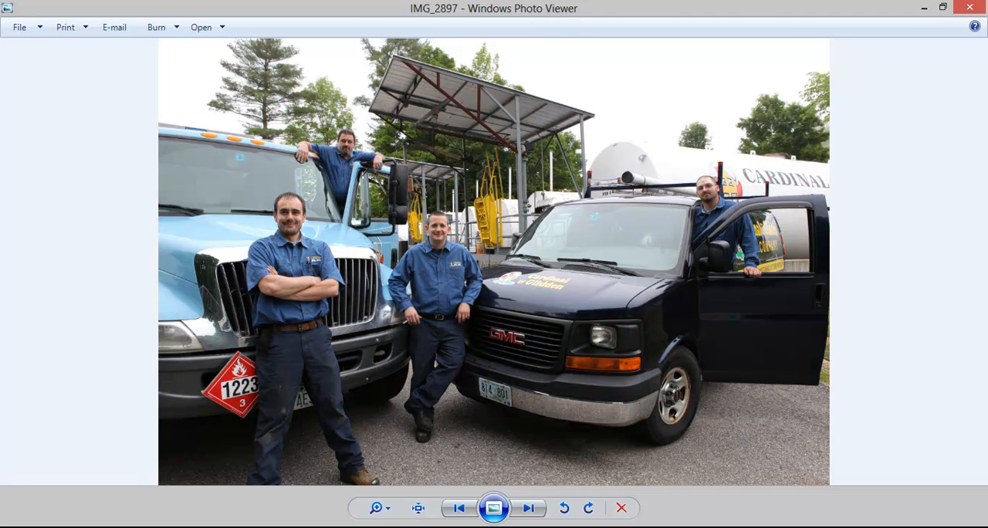
key("Left")
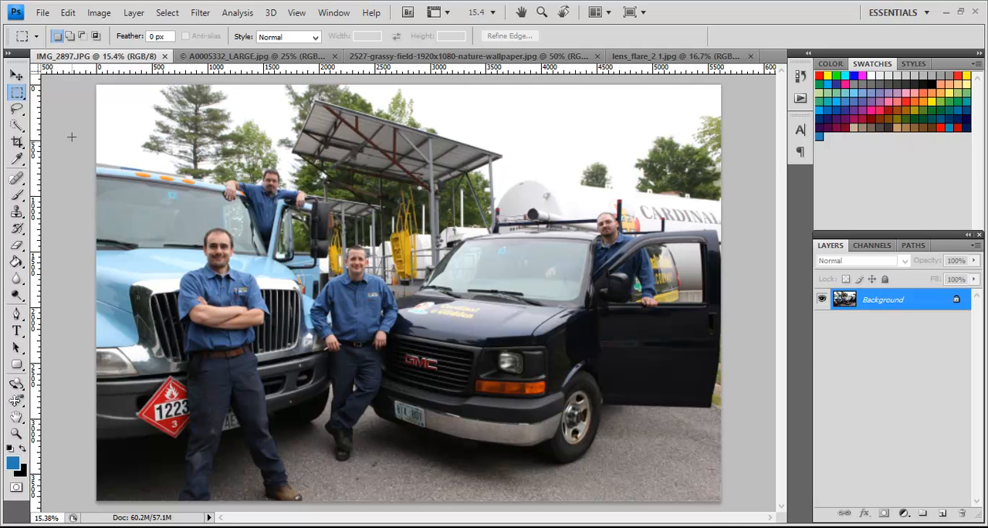
Step: Apply Auto Tone to the crew photo and duplicate the Background into a new layer
left_click(99, 13)
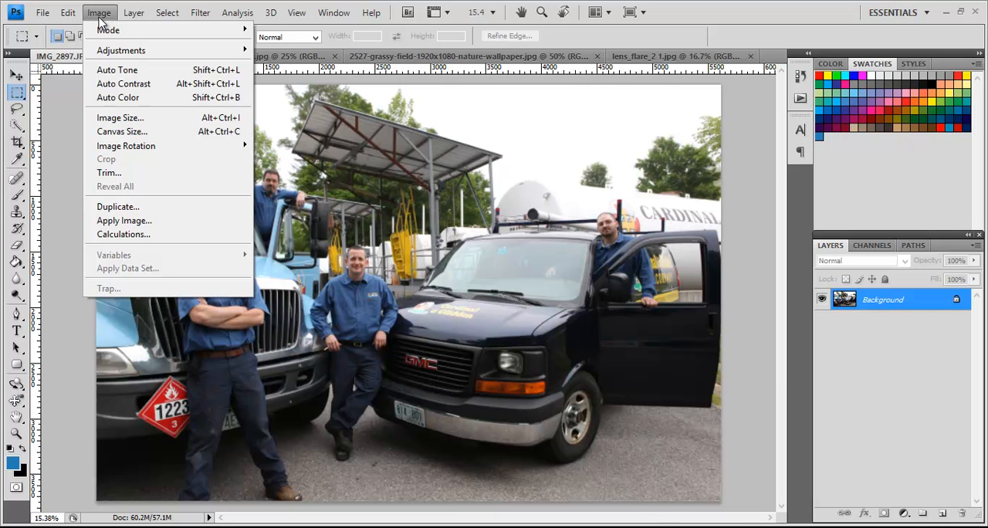
left_click(109, 72)
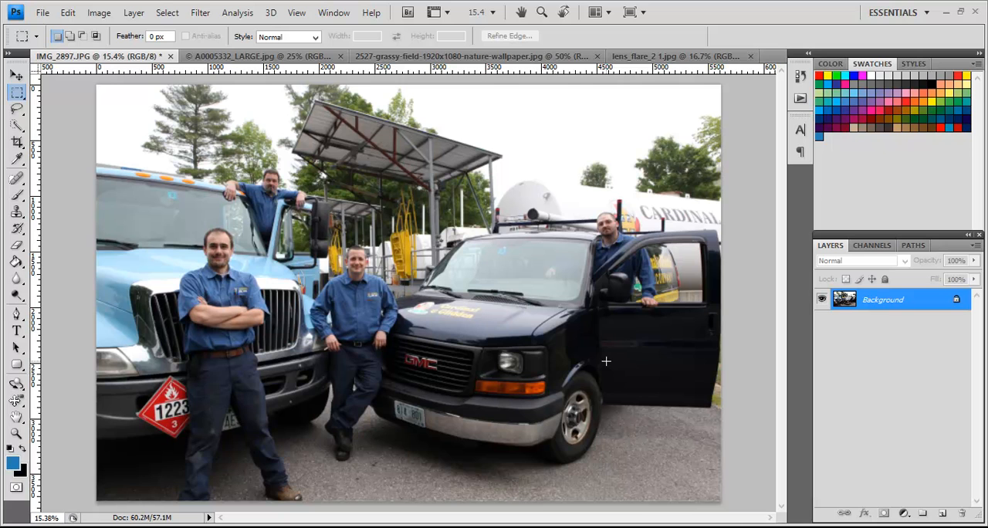
key("ctrl+j")
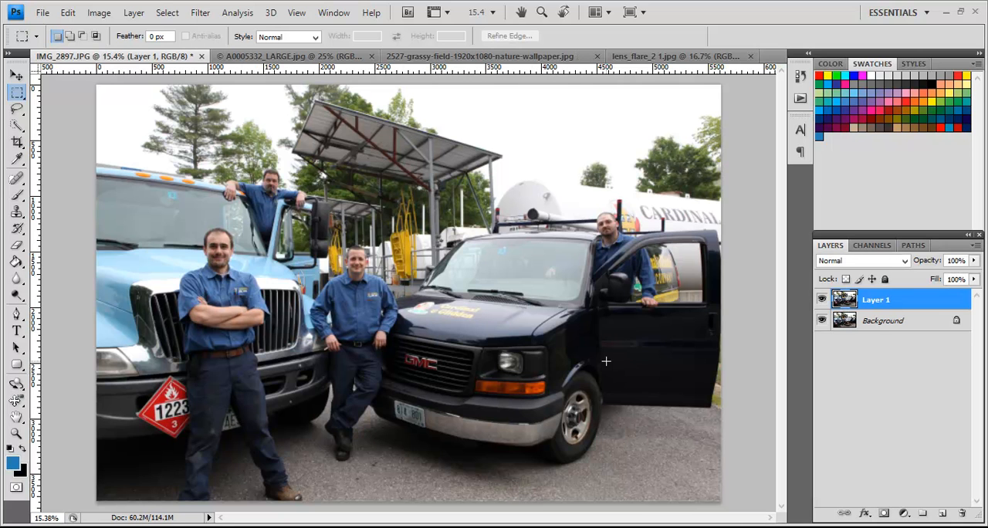
left_click(95, 13)
mouse_move(134, 14)
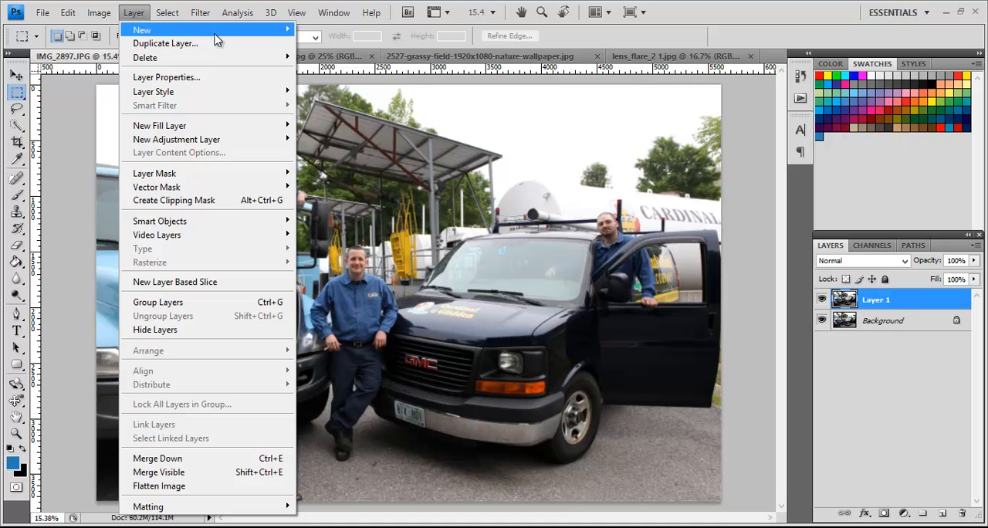
mouse_move(242, 33)
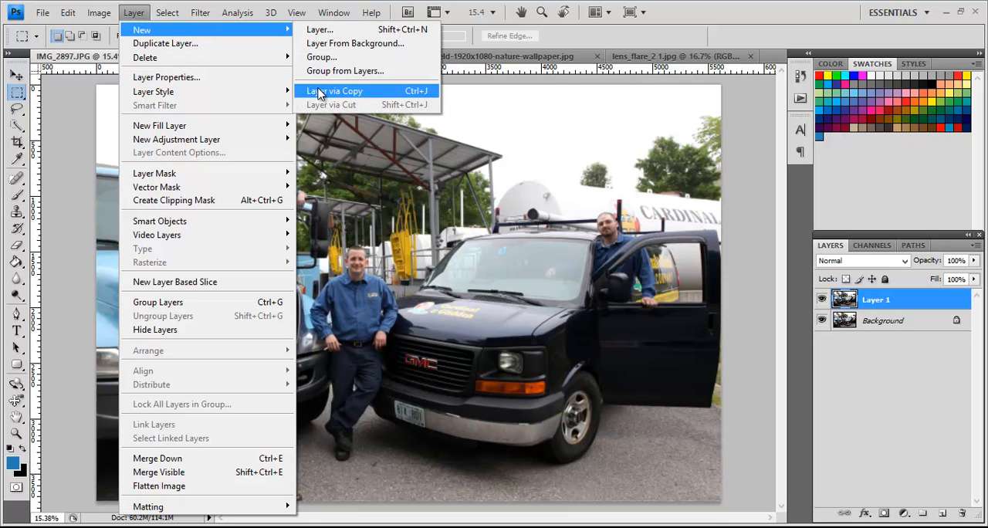
left_click(917, 294)
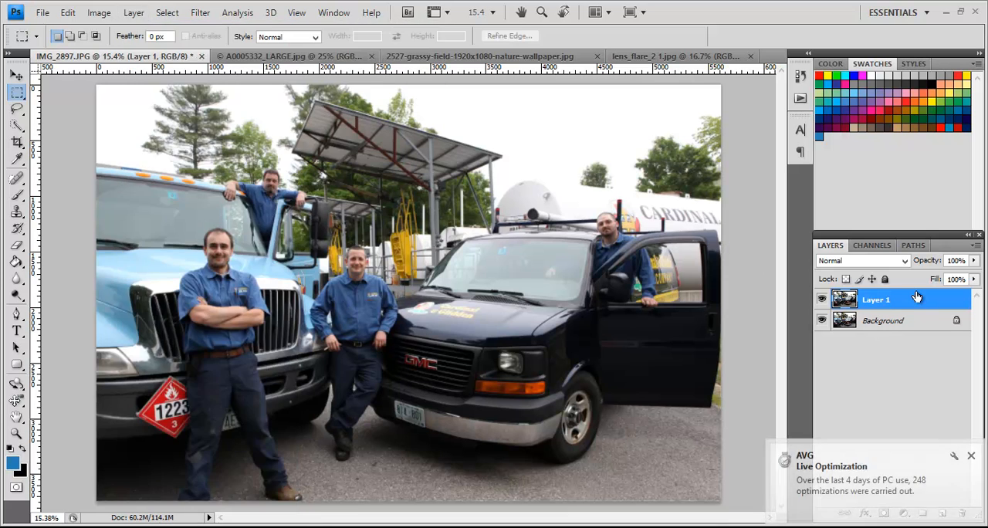
left_click(972, 456)
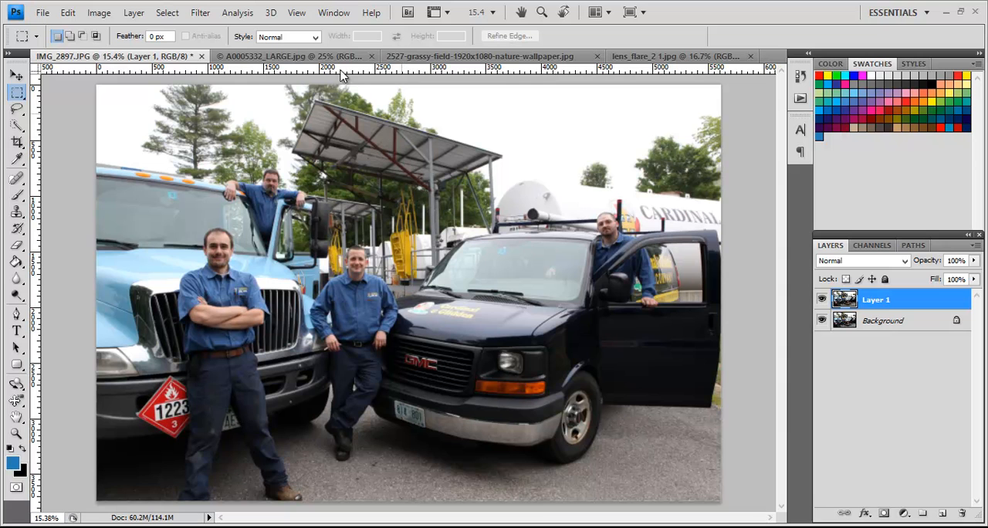
Step: Run the Topaz Adjust 4 filter on Layer 1 with the Spicify preset and compare the preview with the original
left_click(200, 13)
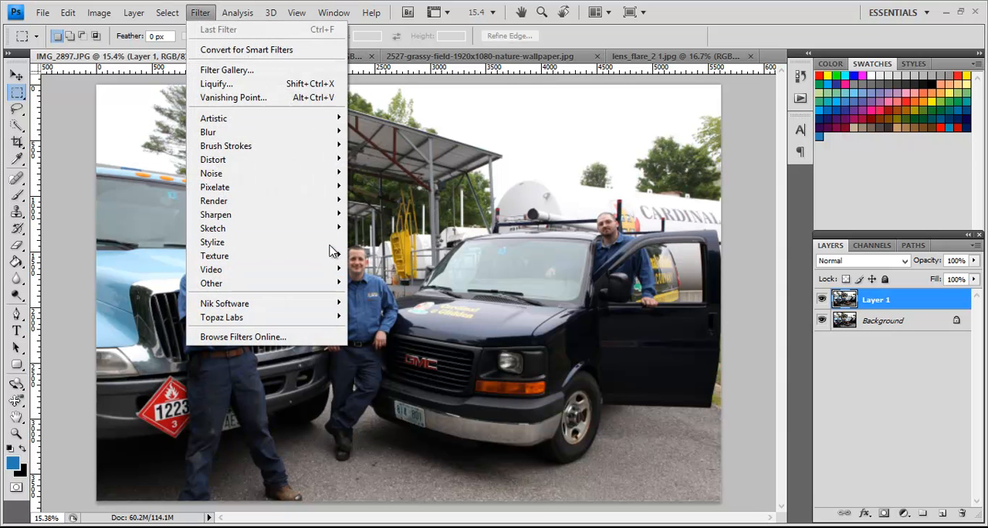
mouse_move(325, 319)
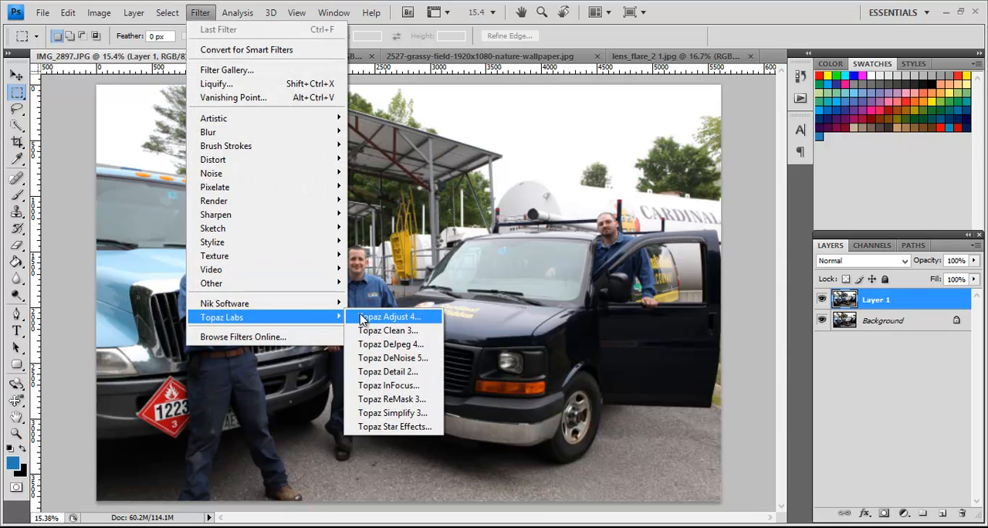
left_click(363, 318)
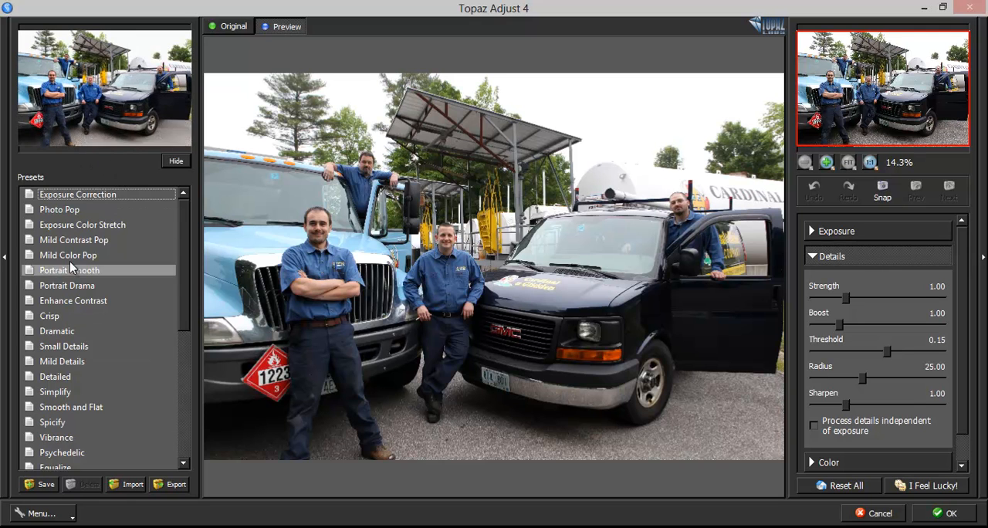
left_click(71, 424)
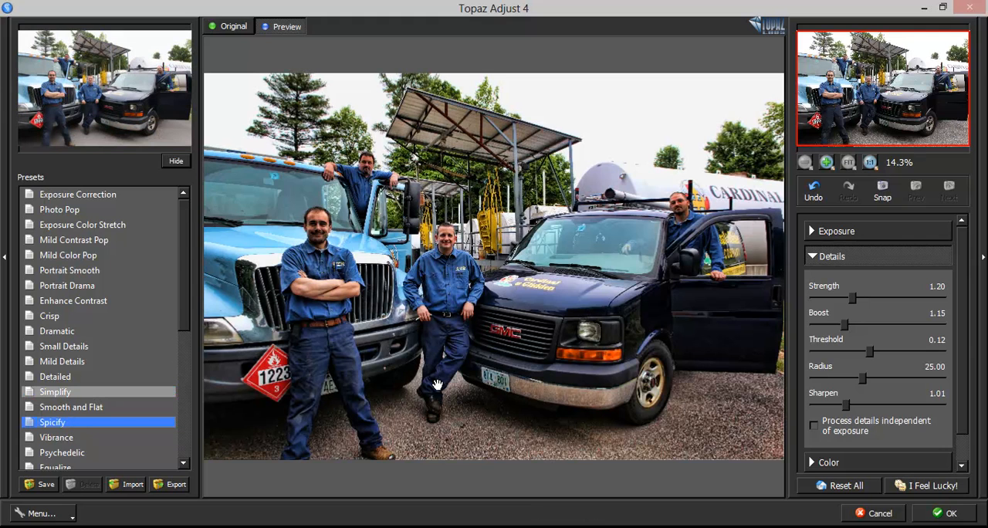
left_click(377, 392)
left_click(377, 391)
Step: Enable processing details independent of exposure, compare the preview with the original, and apply the filter
left_click(815, 425)
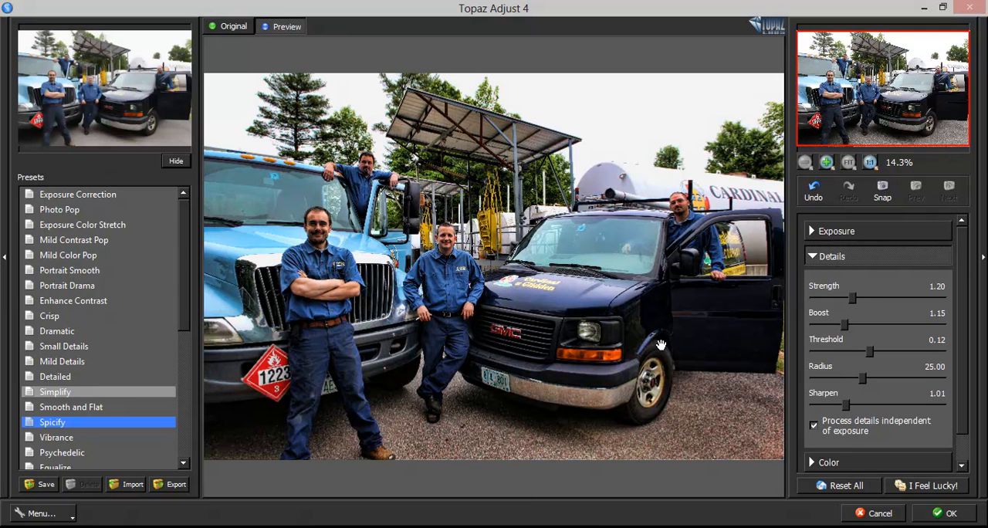
left_click(578, 367)
left_click(578, 367)
left_click(577, 367)
left_click(945, 514)
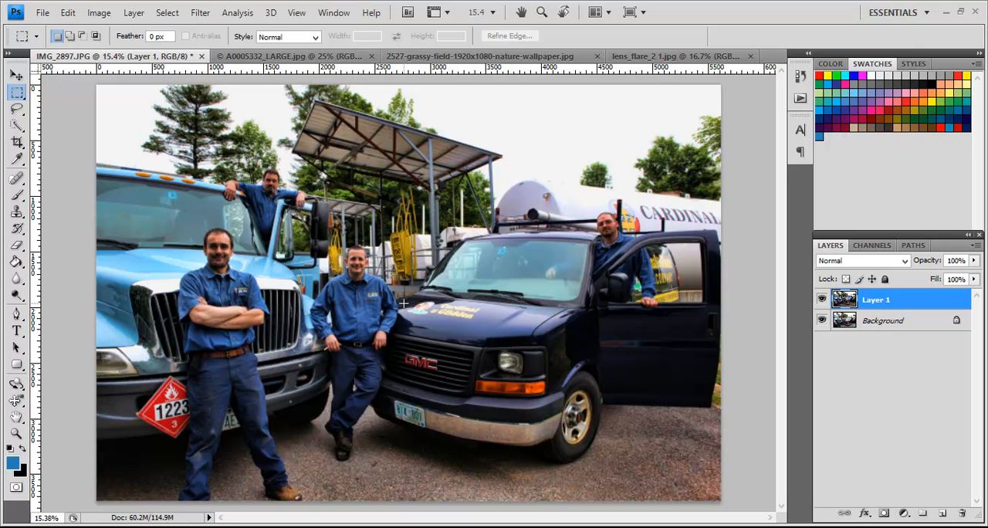
Step: Compare the filtered Layer 1 with the Background by toggling its visibility, and add a layer mask to Layer 1
left_click(821, 299)
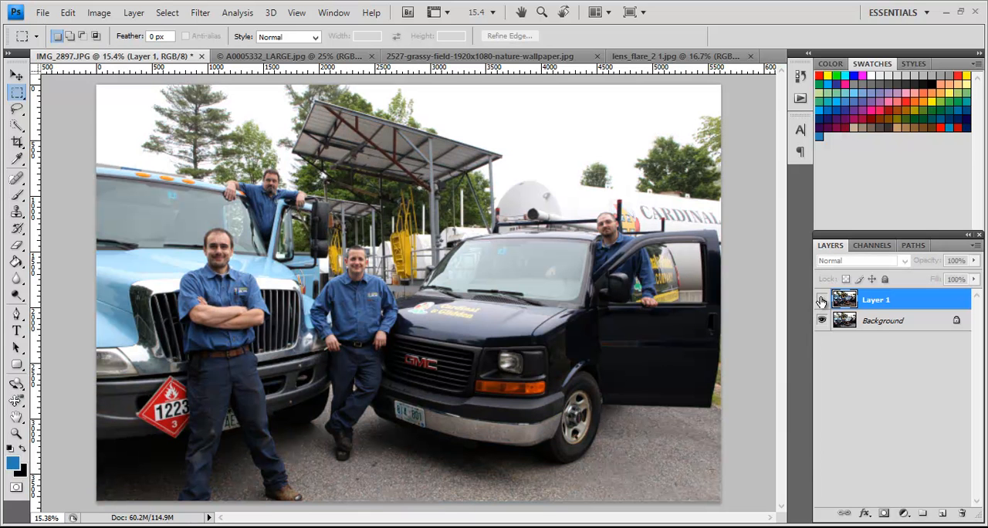
left_click(821, 300)
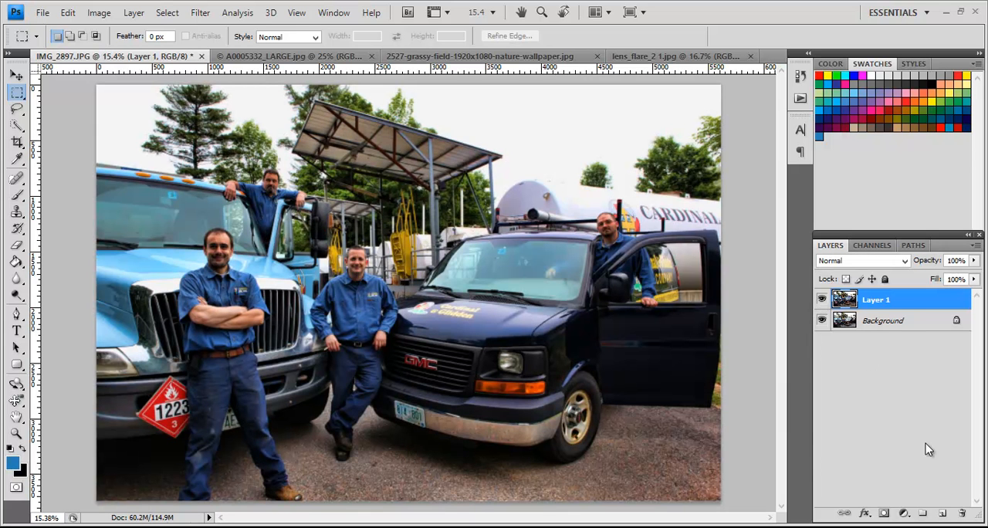
left_click(885, 514)
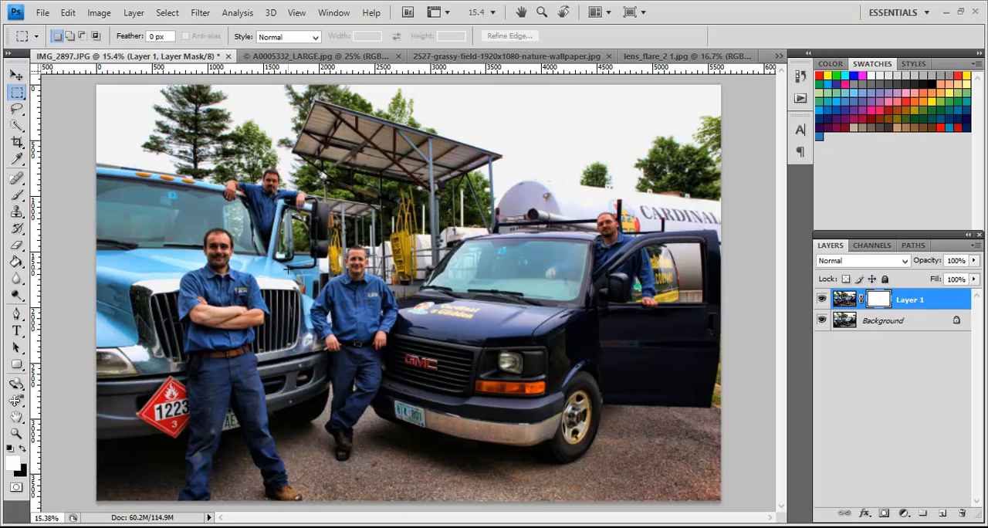
Step: Set up the Brush tool with black as foreground colour, 0% hardness and a 236 px diameter
left_click(17, 196)
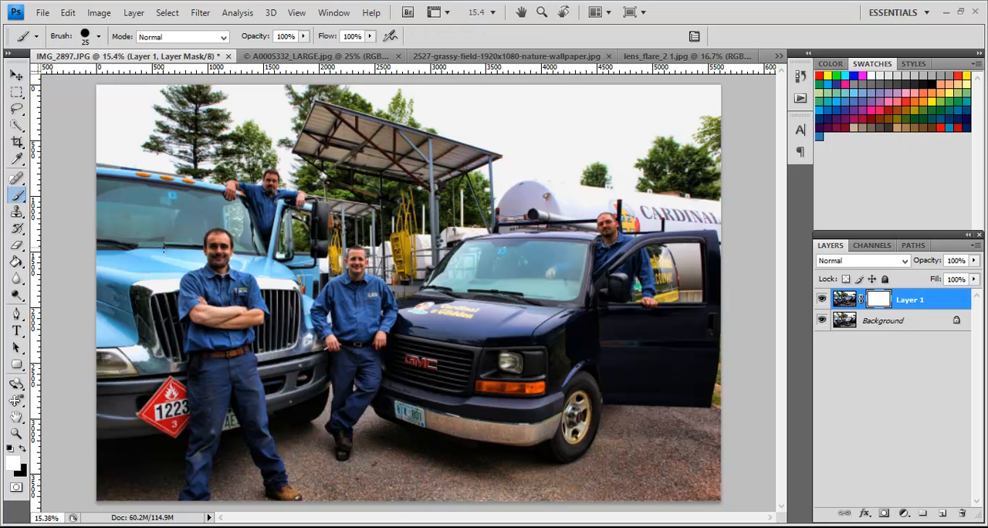
left_click(23, 449)
left_click(98, 36)
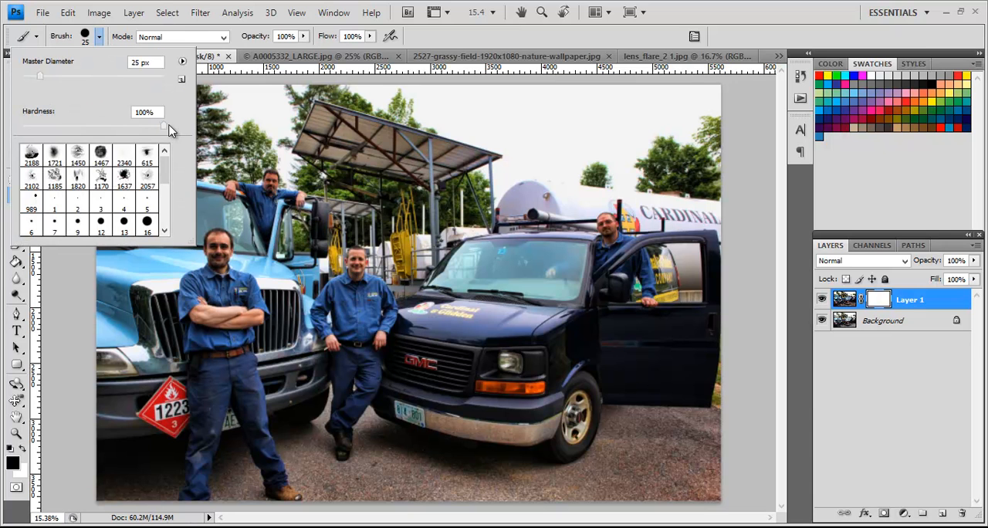
left_click_drag(162, 129, 23, 129)
left_click_drag(50, 75, 89, 76)
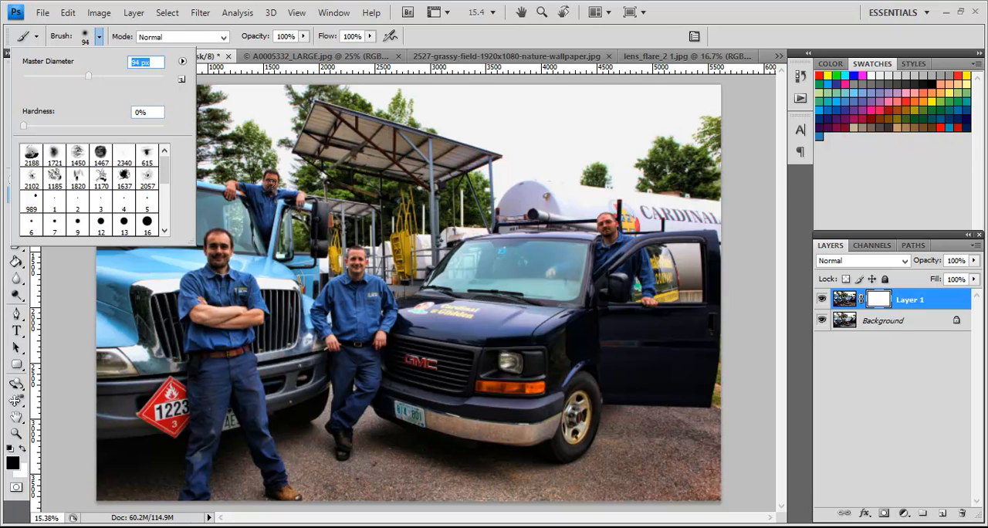
left_click(141, 81)
left_click_drag(137, 78, 131, 78)
Step: Set the brush opacity to 34% and paint on Layer 1's mask over the men's faces and hands to soften the effect
left_click(303, 36)
left_click(255, 51)
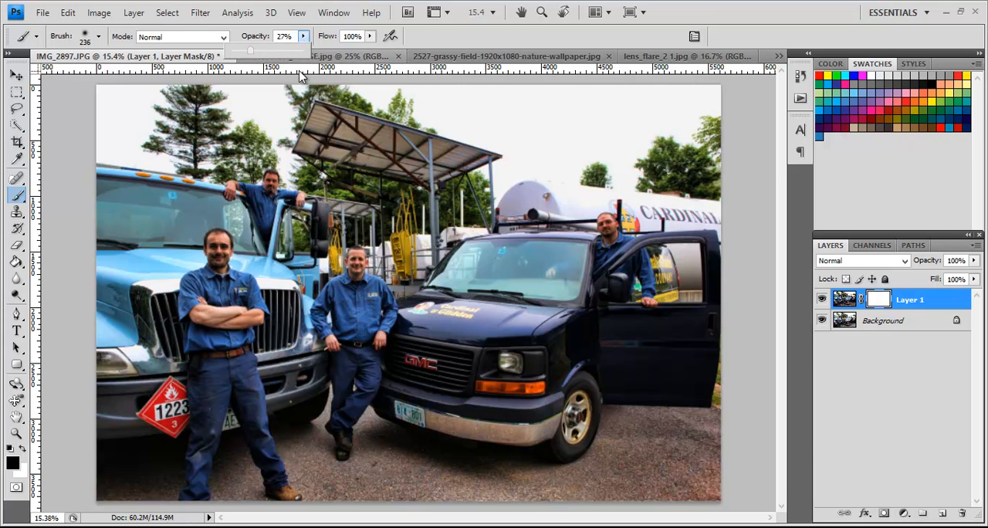
left_click_drag(258, 51, 255, 51)
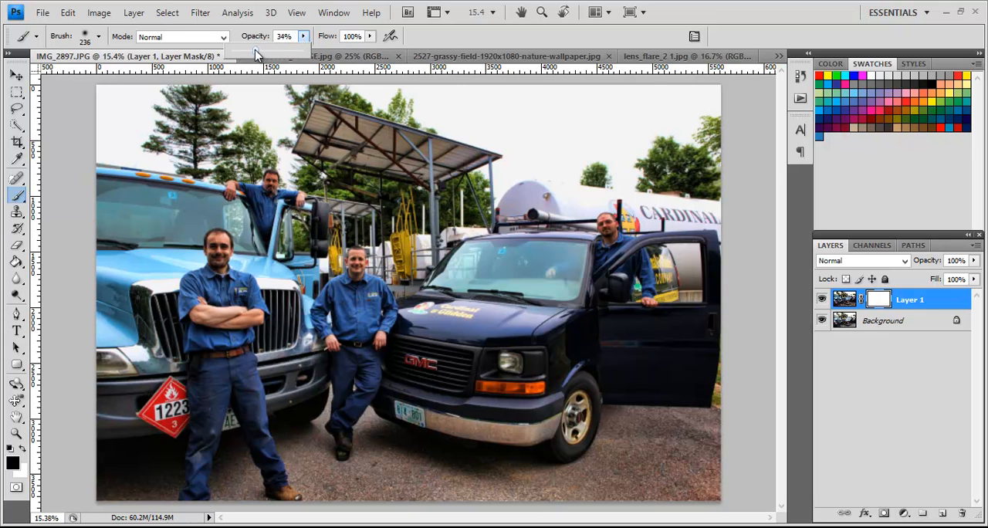
left_click(221, 268)
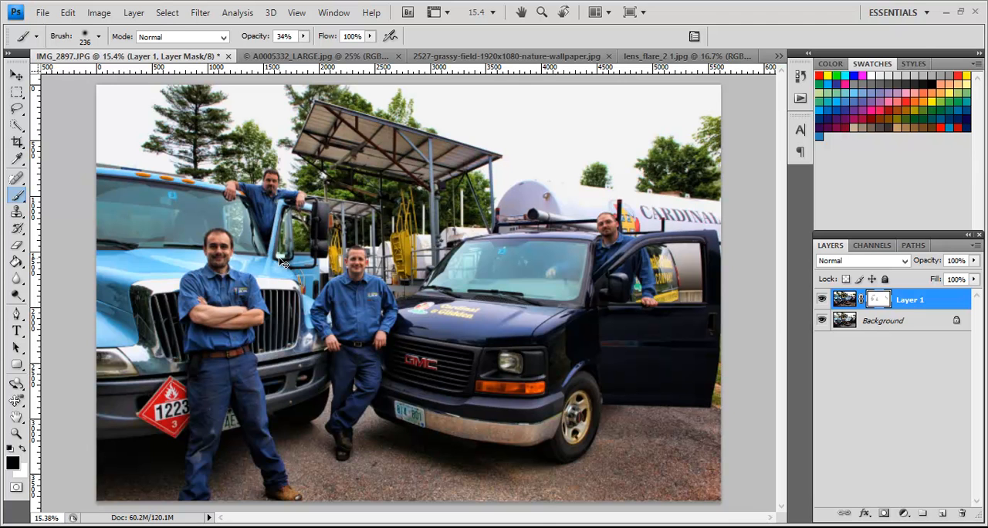
Step: Inspect the softened faces and hands of all four men at 100% zoom, and return to the full-image view
key("ctrl+1")
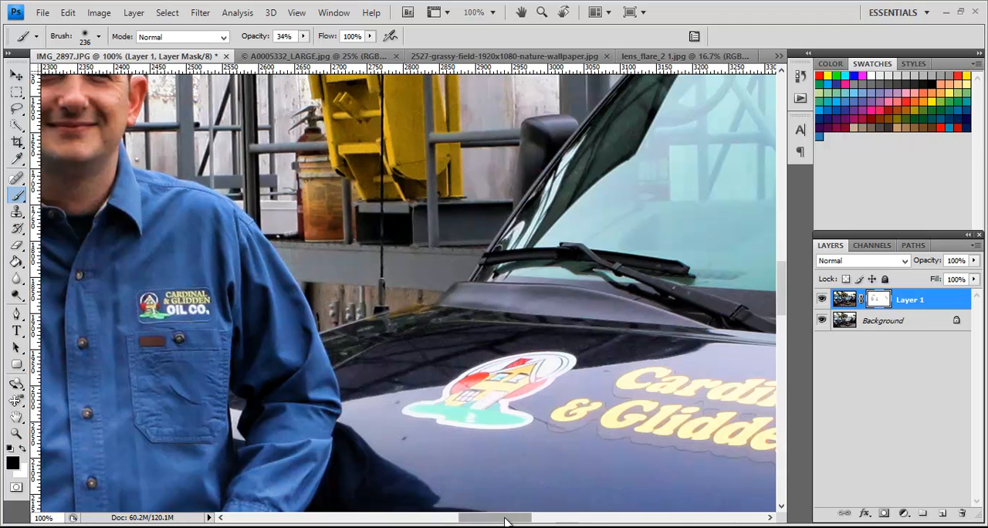
left_click_drag(505, 522, 462, 520)
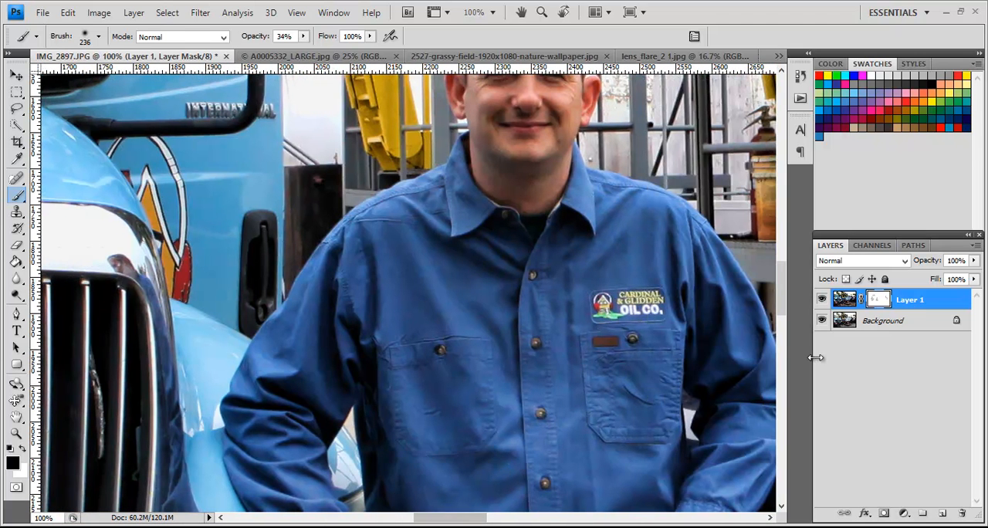
left_click_drag(784, 302, 783, 288)
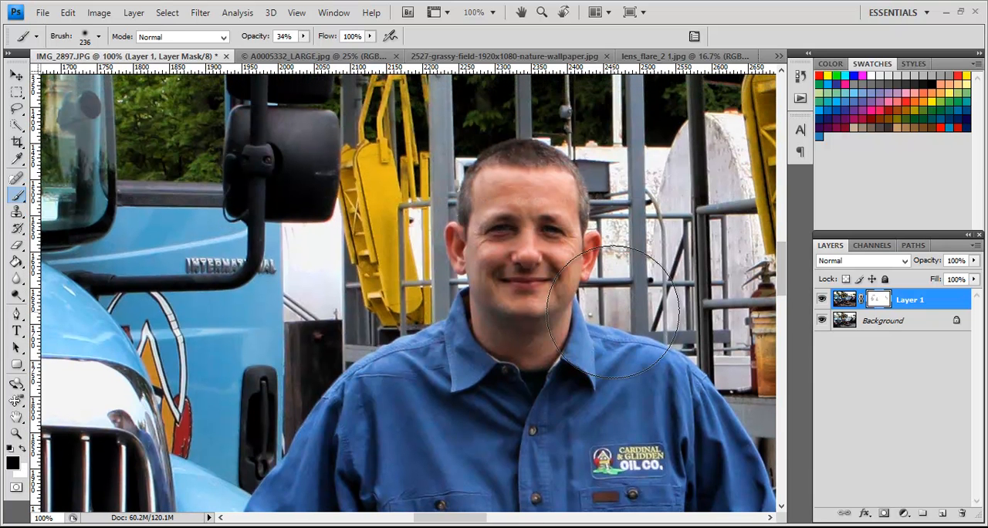
left_click_drag(467, 519, 396, 521)
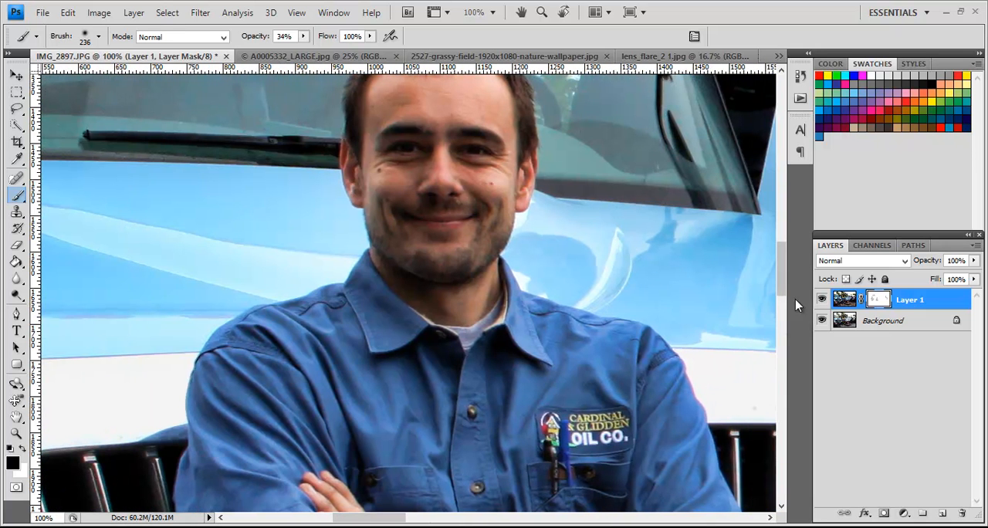
left_click_drag(786, 279, 784, 195)
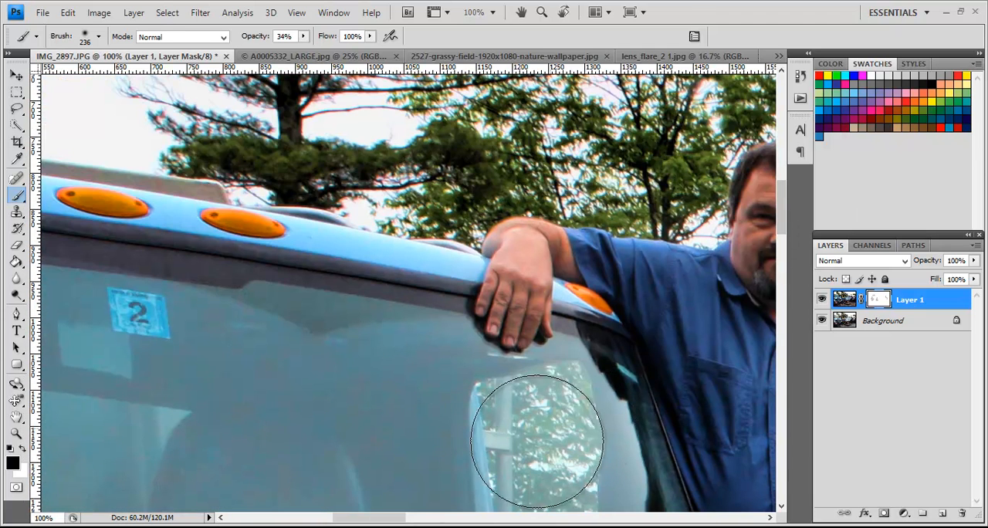
left_click_drag(395, 517, 421, 520)
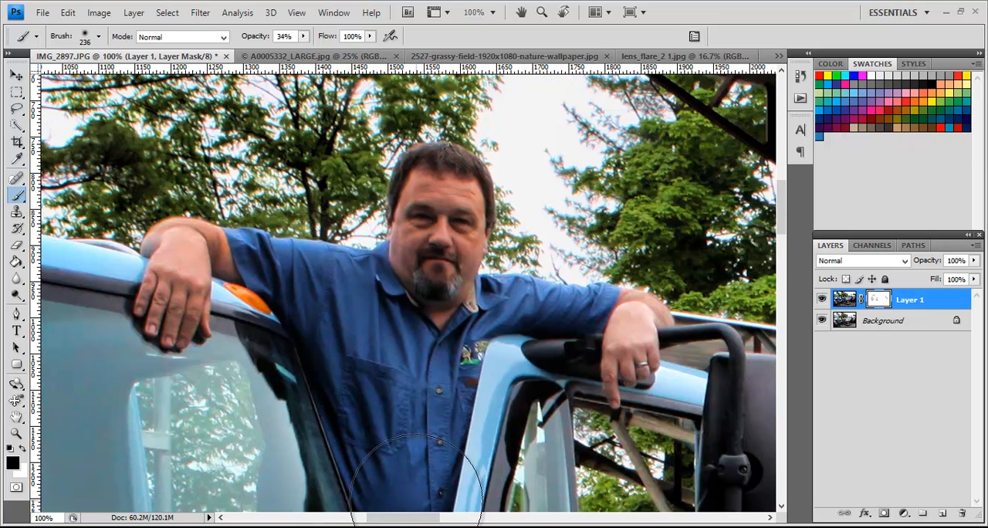
left_click_drag(416, 521, 627, 522)
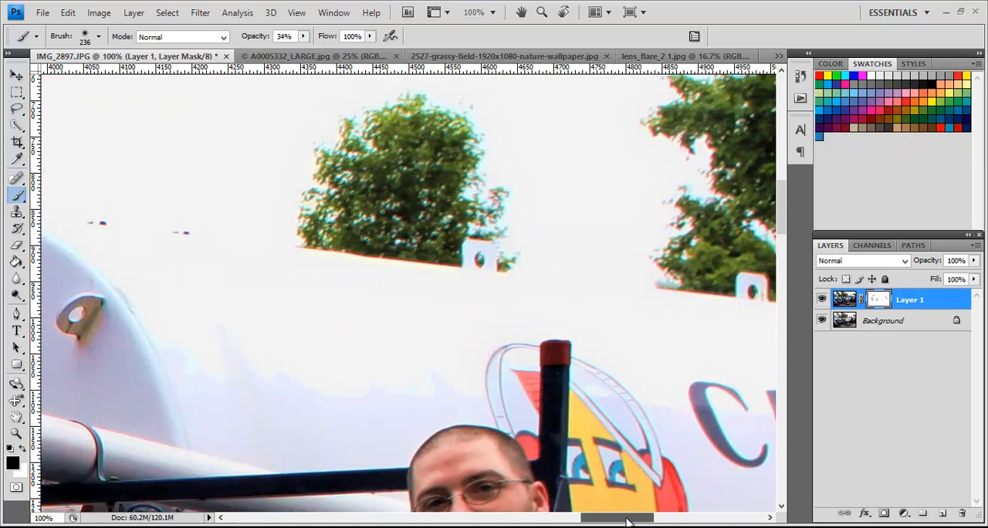
left_click_drag(783, 215, 782, 250)
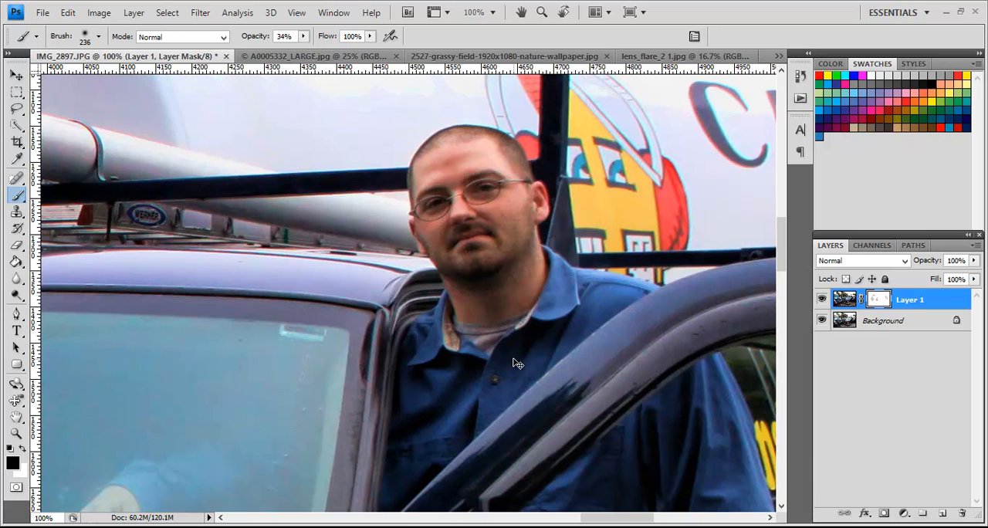
key("ctrl+0")
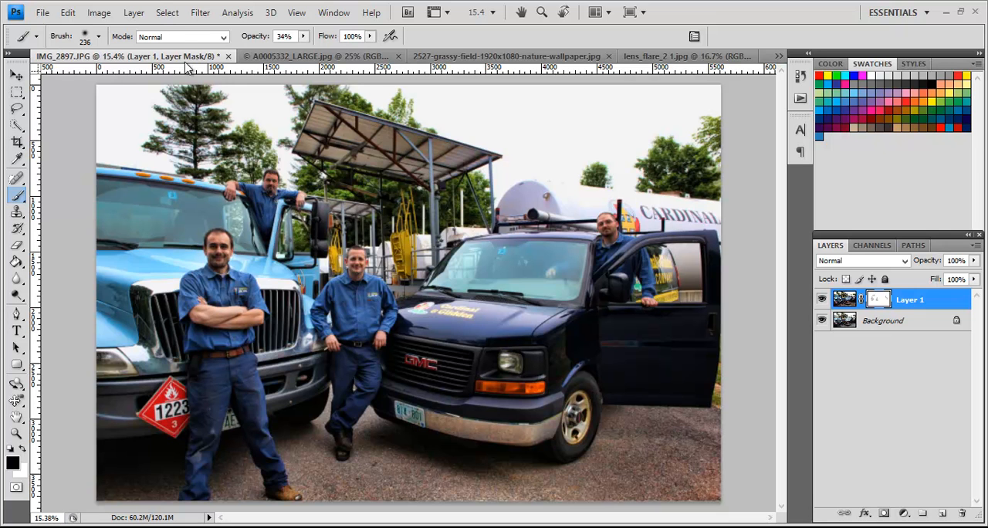
Step: Enlarge the brush to 764 px and paint on Layer 1's mask over the pavement near the photo's lower-right corner
left_click(99, 36)
left_click(153, 76)
mouse_move(750, 473)
left_mouse_down()
mouse_move(603, 495)
mouse_move(726, 454)
mouse_move(613, 465)
mouse_move(613, 448)
mouse_move(633, 441)
mouse_move(723, 480)
mouse_move(467, 489)
mouse_move(393, 462)
mouse_move(412, 476)
mouse_move(367, 481)
mouse_move(320, 474)
mouse_move(310, 462)
mouse_move(378, 473)
mouse_move(109, 484)
mouse_move(203, 485)
mouse_move(323, 467)
mouse_move(345, 479)
mouse_move(388, 467)
mouse_move(464, 480)
mouse_move(619, 480)
mouse_move(637, 438)
mouse_move(717, 485)
left_mouse_up()
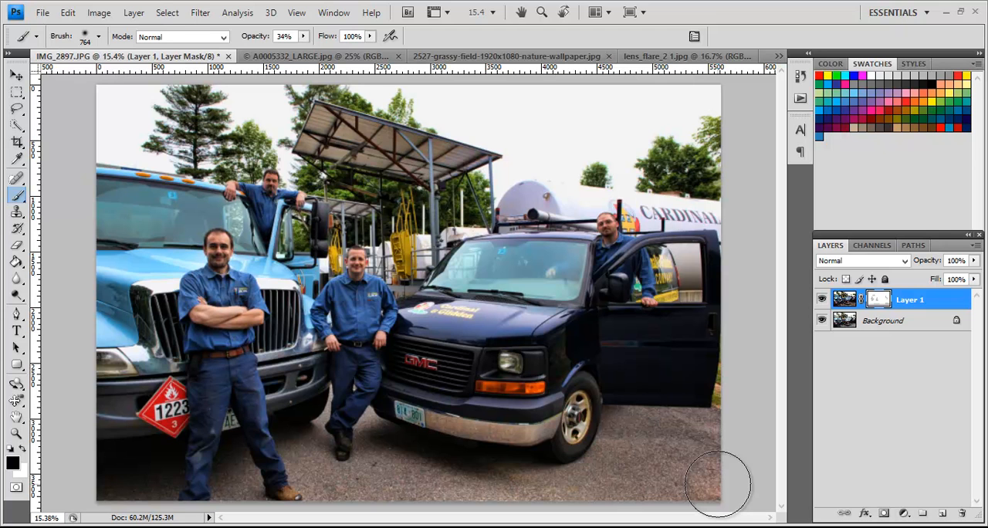
Step: Select the white sky on Layer 1's image with the Quick Selection tool, and switch to subtract mode to exclude the white tank
left_click(844, 301)
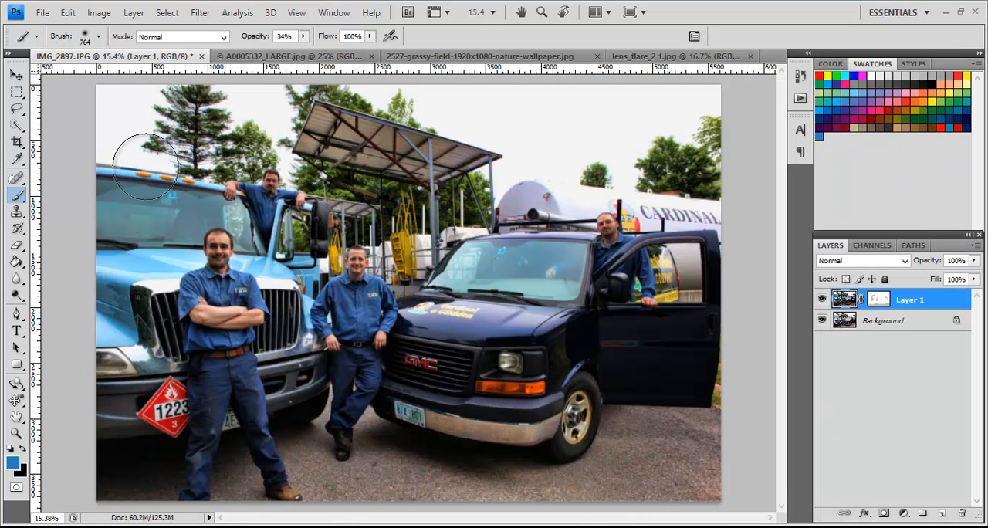
left_click(17, 125)
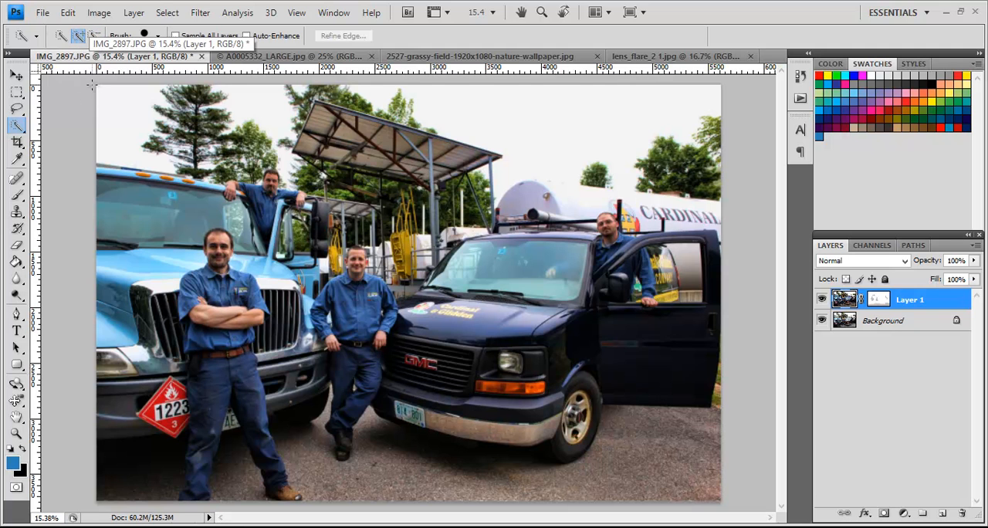
left_click_drag(108, 98, 112, 119)
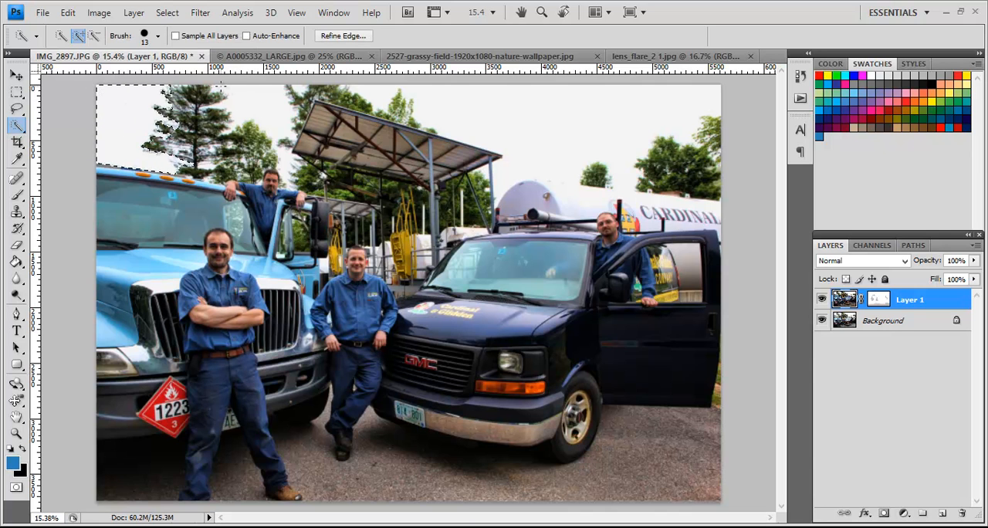
mouse_move(242, 94)
left_mouse_down()
mouse_move(260, 97)
mouse_move(273, 134)
left_mouse_up()
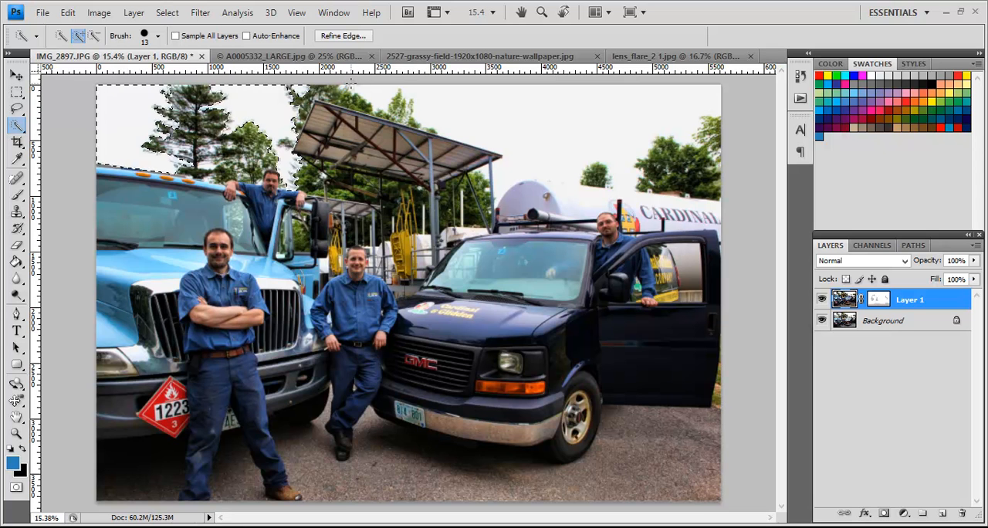
mouse_move(371, 91)
left_mouse_down()
mouse_move(409, 86)
mouse_move(468, 98)
mouse_move(465, 115)
mouse_move(519, 137)
mouse_move(526, 152)
mouse_move(598, 131)
left_mouse_up()
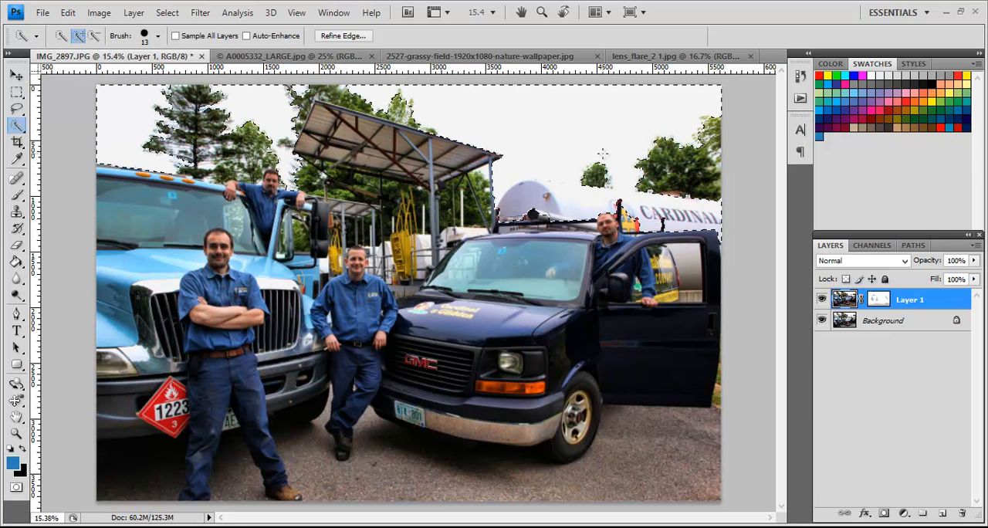
left_click(95, 36)
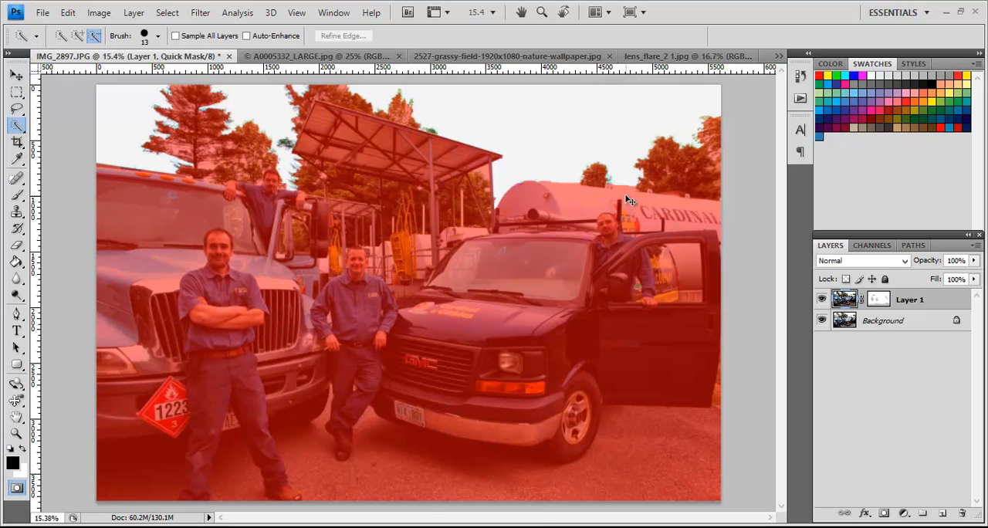
Step: Set up the Brush tool at 35 px diameter and 100% opacity for refining the quick mask along the treetops at 100% zoom
key("ctrl+alt+0")
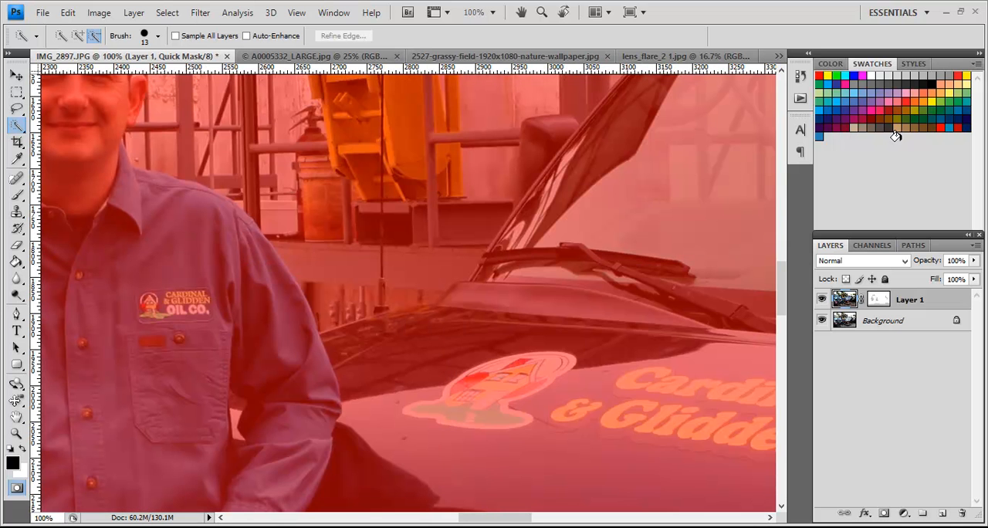
left_click_drag(778, 280, 777, 133)
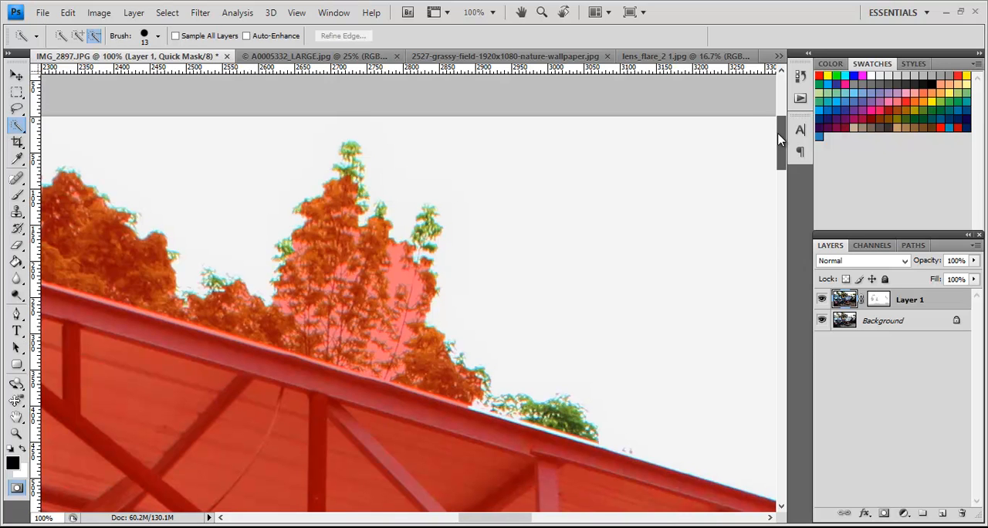
key("b")
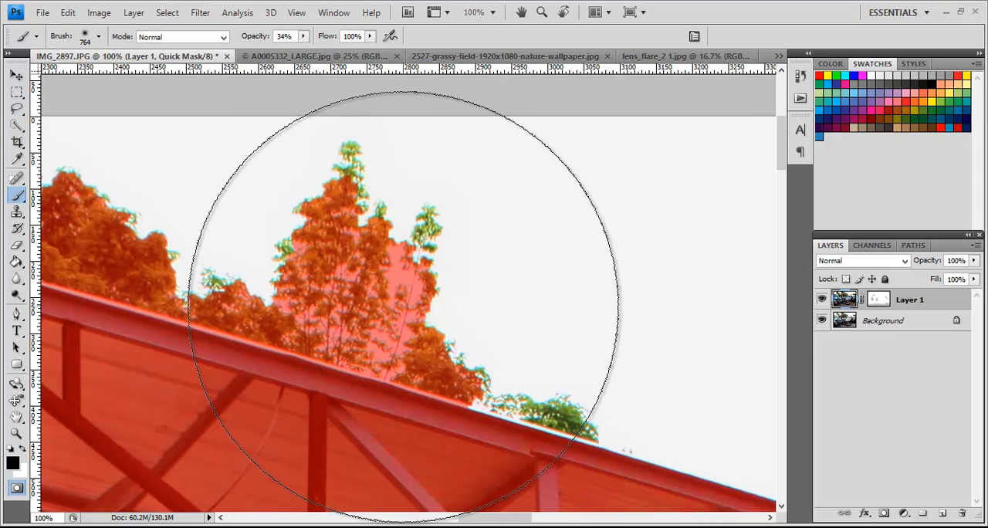
left_click(99, 37)
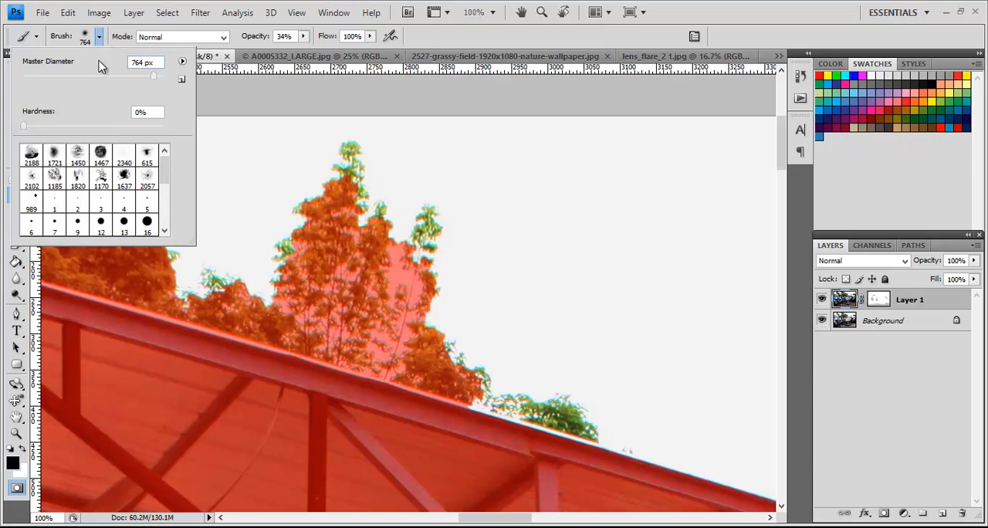
left_click(66, 76)
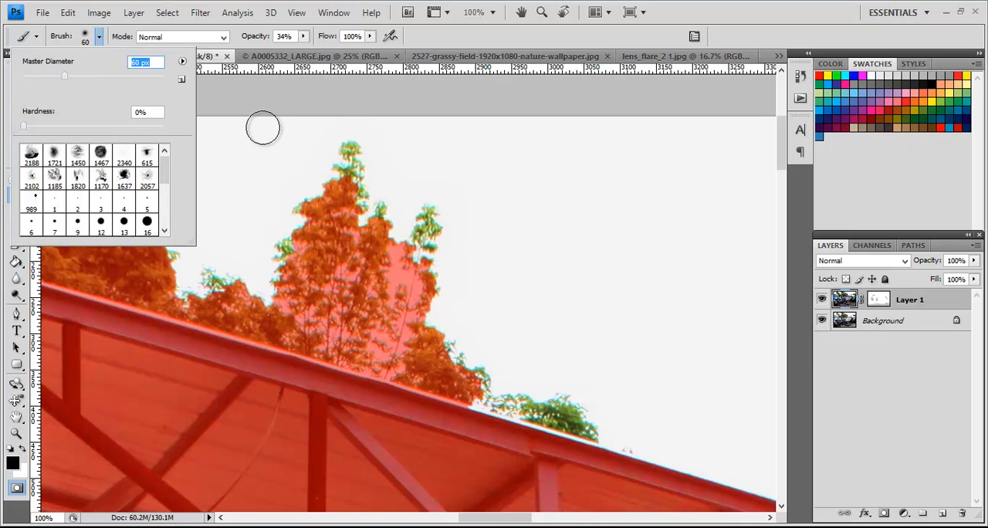
left_click(47, 75)
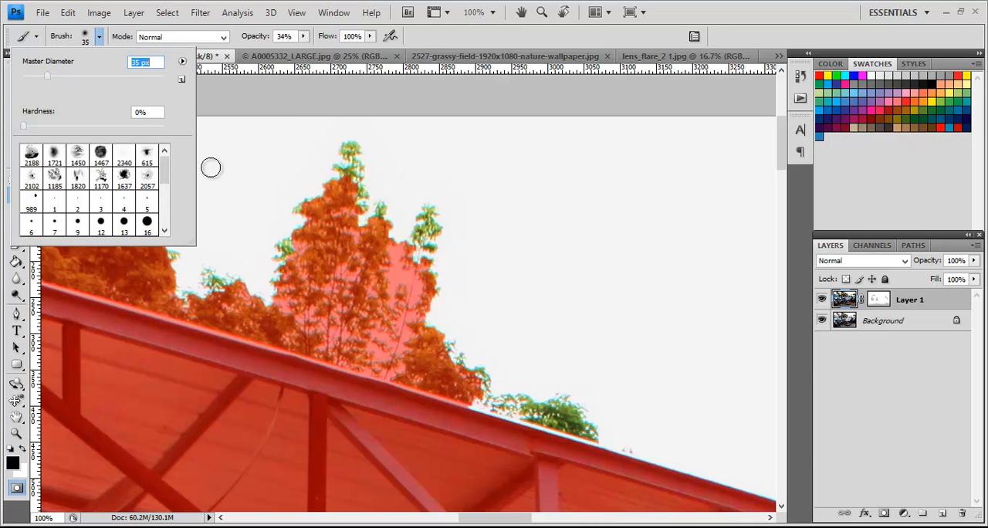
key("Return")
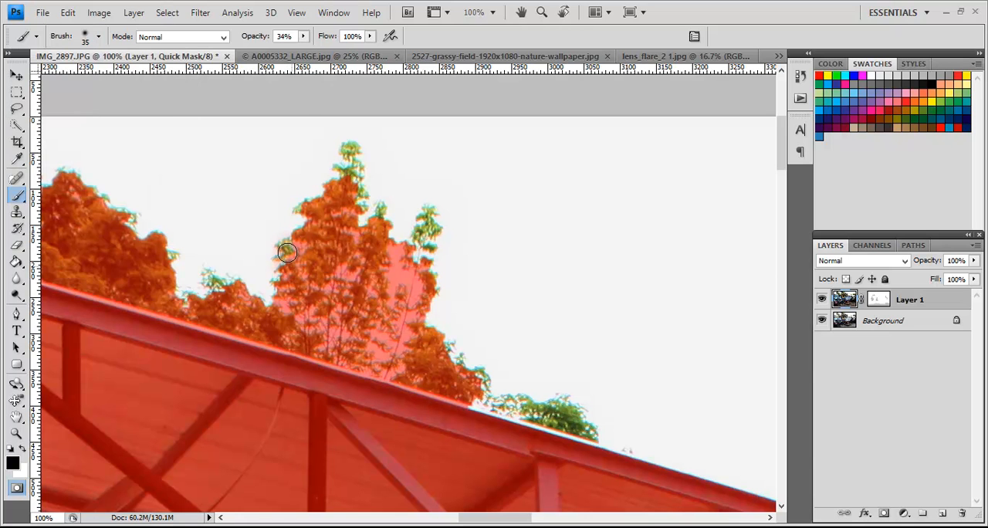
left_click(303, 36)
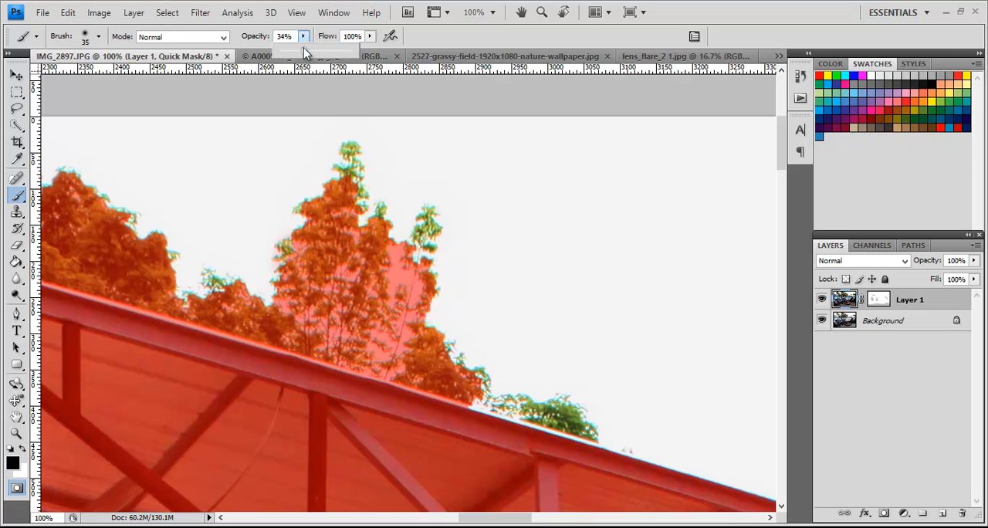
left_click_drag(306, 55, 355, 52)
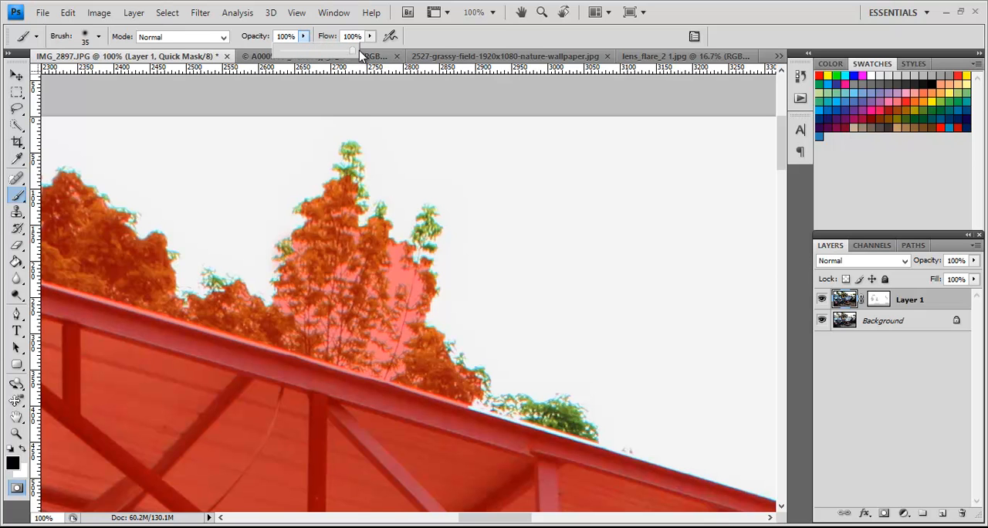
Step: Paint the quick mask over the uncovered leaves of the treetops above the canopy roof to exclude them from the sky selection
left_click(325, 216)
mouse_move(298, 259)
left_mouse_down()
mouse_move(379, 217)
mouse_move(374, 237)
mouse_move(355, 218)
mouse_move(347, 151)
mouse_move(366, 263)
mouse_move(406, 265)
mouse_move(431, 211)
mouse_move(428, 252)
left_mouse_up()
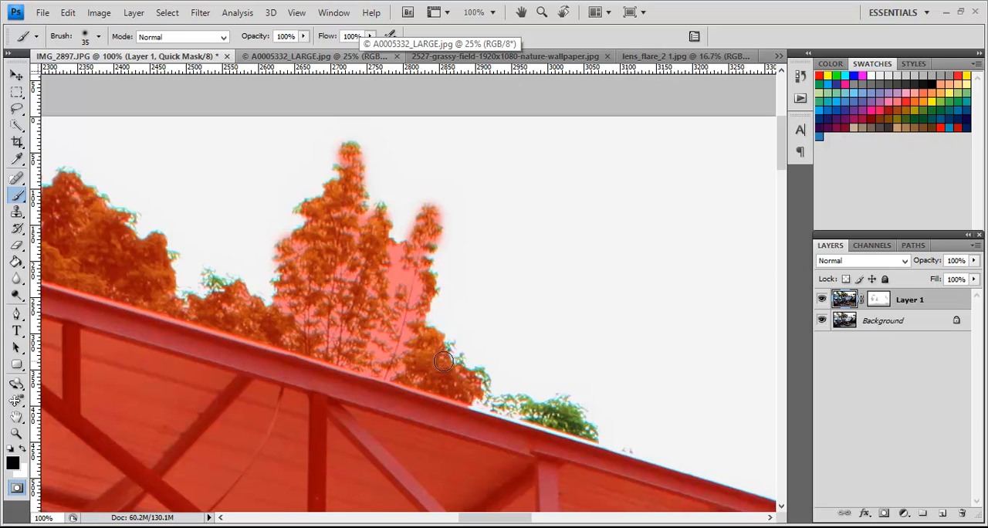
mouse_move(461, 371)
left_mouse_down()
mouse_move(485, 380)
mouse_move(466, 382)
left_mouse_up()
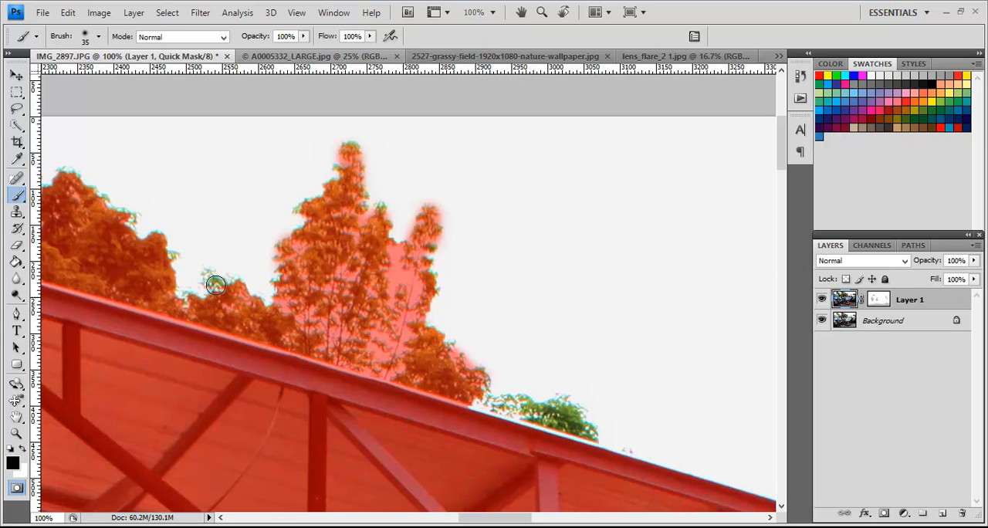
left_click_drag(222, 287, 234, 302)
mouse_move(496, 376)
left_mouse_down()
mouse_move(503, 407)
mouse_move(568, 411)
mouse_move(584, 426)
mouse_move(528, 424)
mouse_move(571, 430)
left_mouse_up()
mouse_move(500, 427)
left_mouse_down()
mouse_move(462, 410)
mouse_move(520, 430)
left_mouse_up()
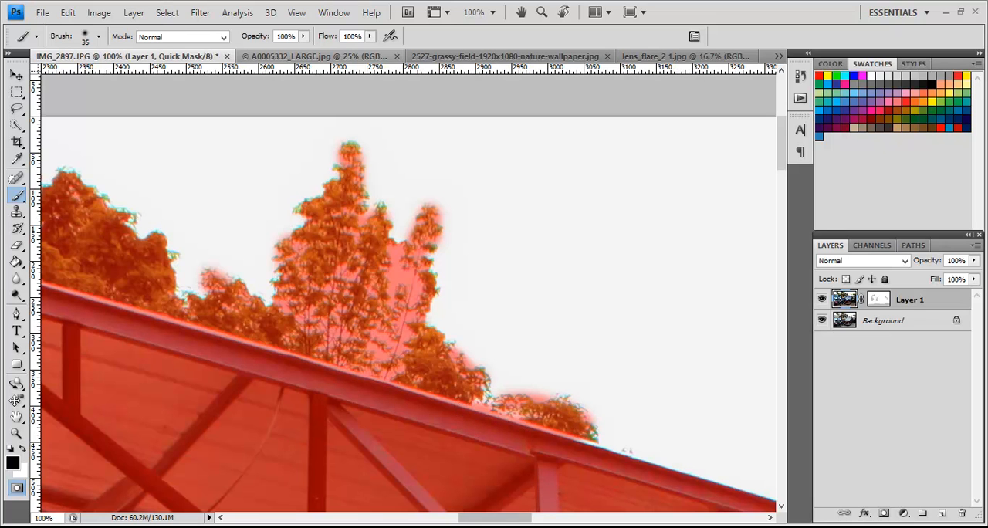
Step: Paint the quick mask along the uncovered upper edge of the tank's rounded end, undoing the first stroke and repainting it closer to the edge
left_click_drag(498, 519, 551, 522)
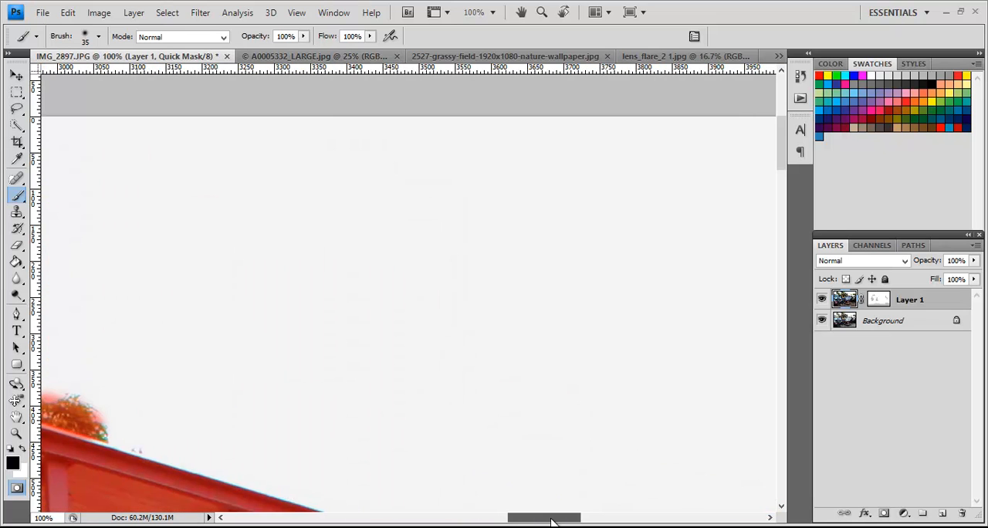
left_click_drag(785, 145, 784, 215)
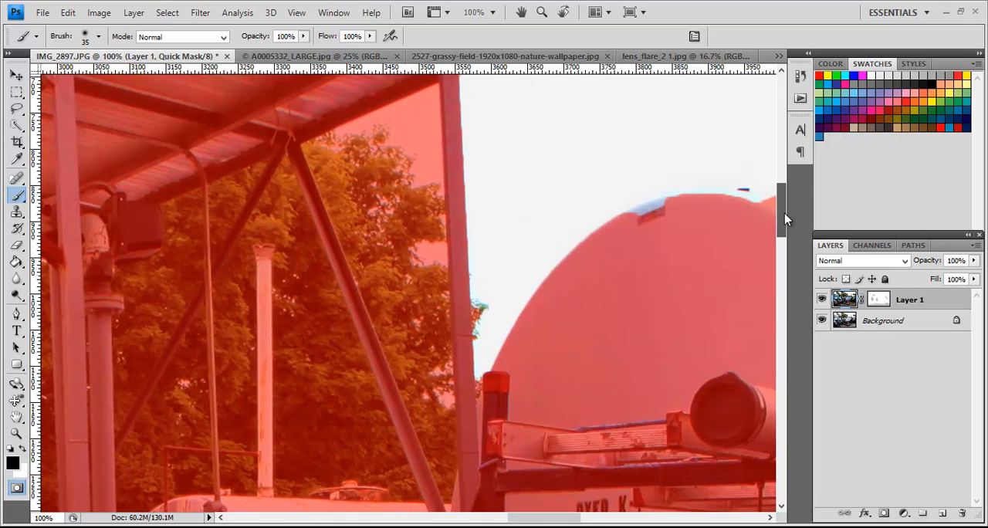
mouse_move(640, 221)
left_mouse_down()
mouse_move(691, 200)
mouse_move(643, 216)
left_mouse_up()
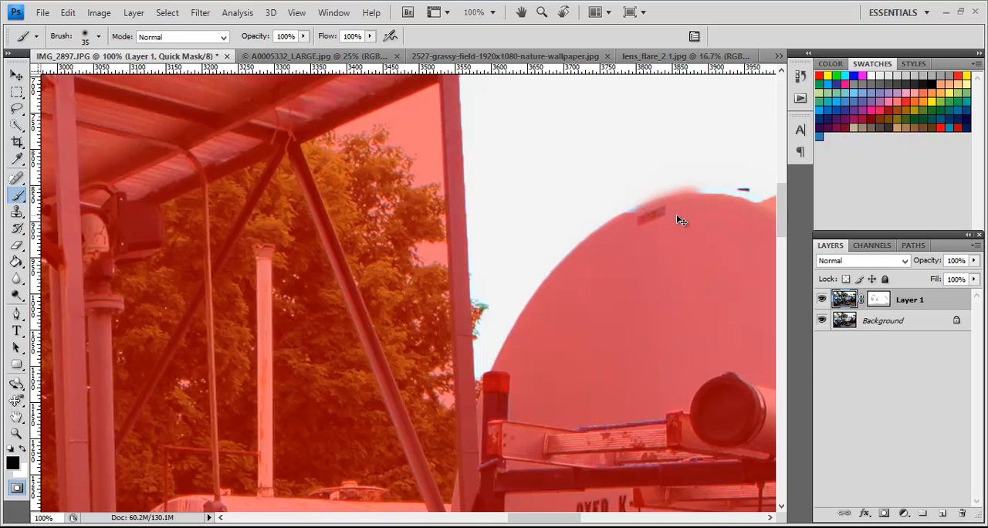
key("ctrl+z")
mouse_move(639, 221)
left_mouse_down()
mouse_move(671, 209)
mouse_move(653, 219)
left_mouse_up()
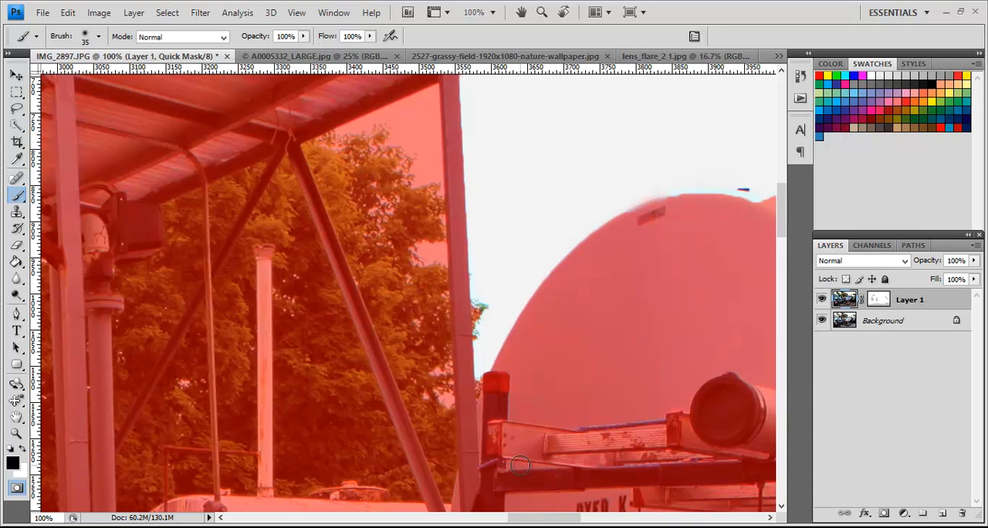
Step: Paint the quick mask over the uncovered leaves on the small tree behind the white tank
left_click_drag(529, 518, 586, 522)
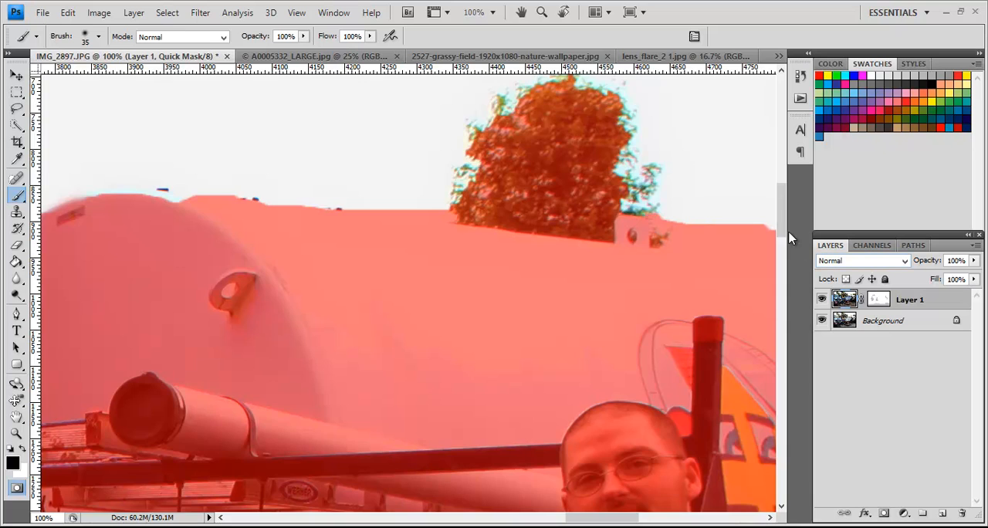
left_click_drag(779, 216, 780, 200)
mouse_move(625, 307)
left_mouse_down()
mouse_move(644, 357)
mouse_move(646, 323)
left_mouse_up()
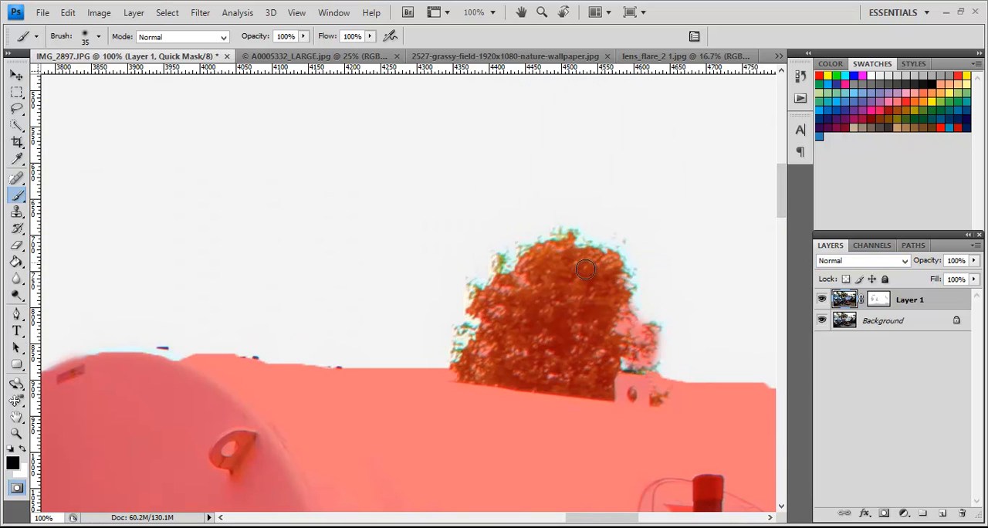
Step: Paint the quick mask over the uncovered leaves along the crown of the large tree near the photo's right edge
left_click_drag(591, 522, 656, 524)
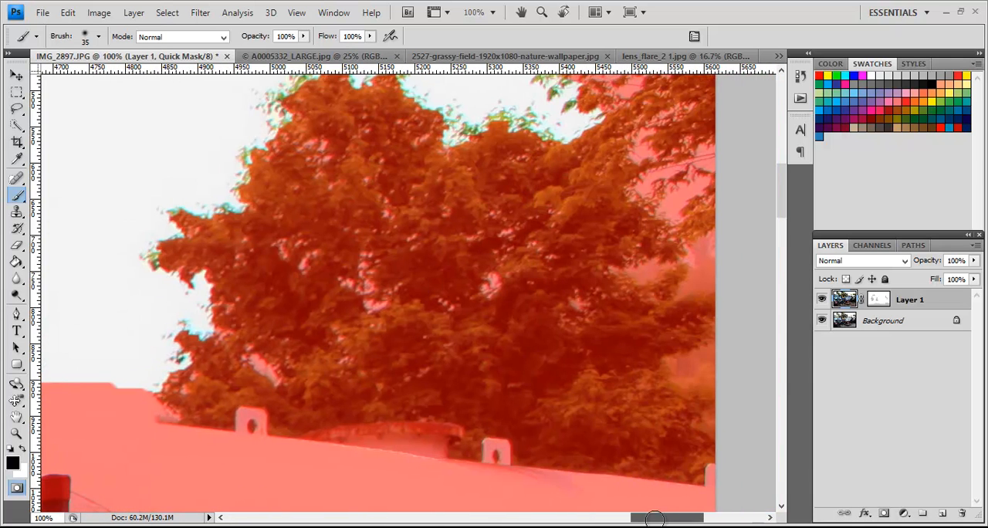
left_click_drag(778, 220, 779, 209)
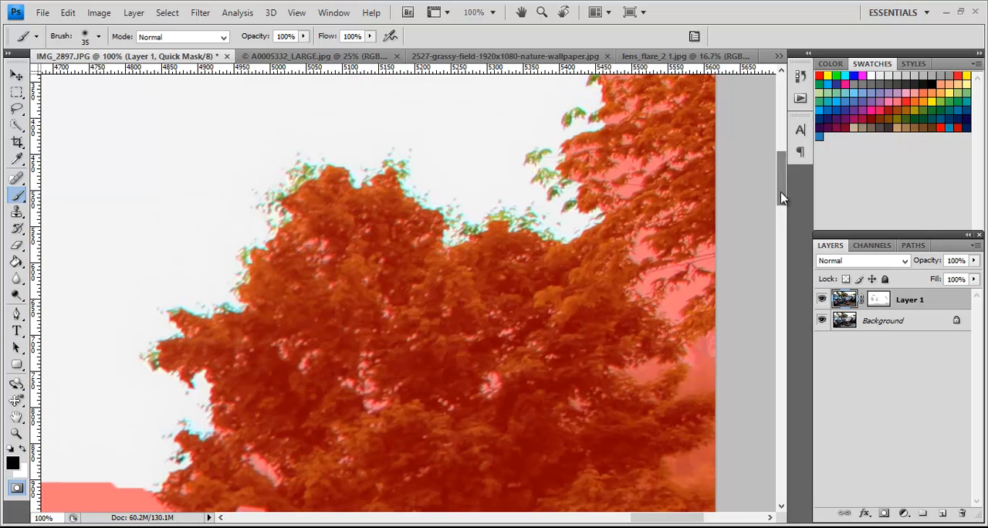
mouse_move(480, 252)
left_mouse_down()
mouse_move(537, 232)
mouse_move(417, 236)
left_mouse_up()
mouse_move(402, 182)
left_mouse_down()
mouse_move(324, 172)
mouse_move(293, 182)
left_mouse_up()
Step: Paint the quick mask over the uncovered branch tips on the outer side of the pine above the blue truck
left_click_drag(646, 518, 294, 519)
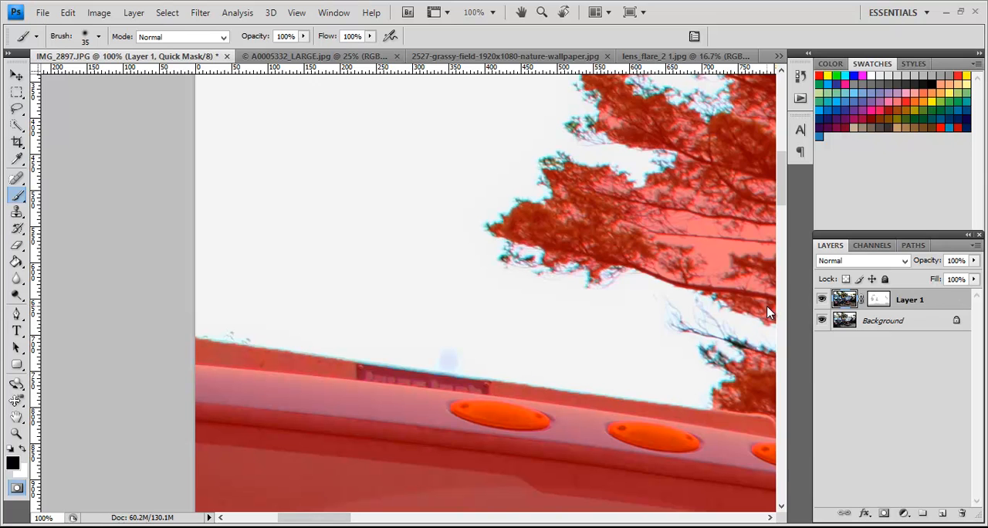
scroll(767, 309, "up", 5)
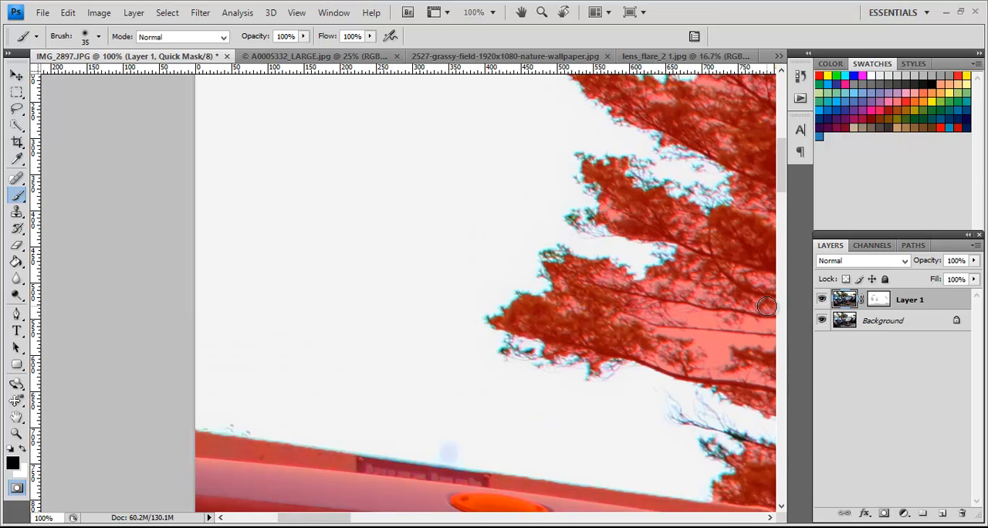
mouse_move(737, 266)
left_mouse_down()
mouse_move(684, 269)
mouse_move(629, 244)
mouse_move(592, 294)
mouse_move(652, 291)
left_mouse_up()
mouse_move(613, 157)
left_mouse_down()
mouse_move(582, 131)
mouse_move(618, 156)
left_mouse_up()
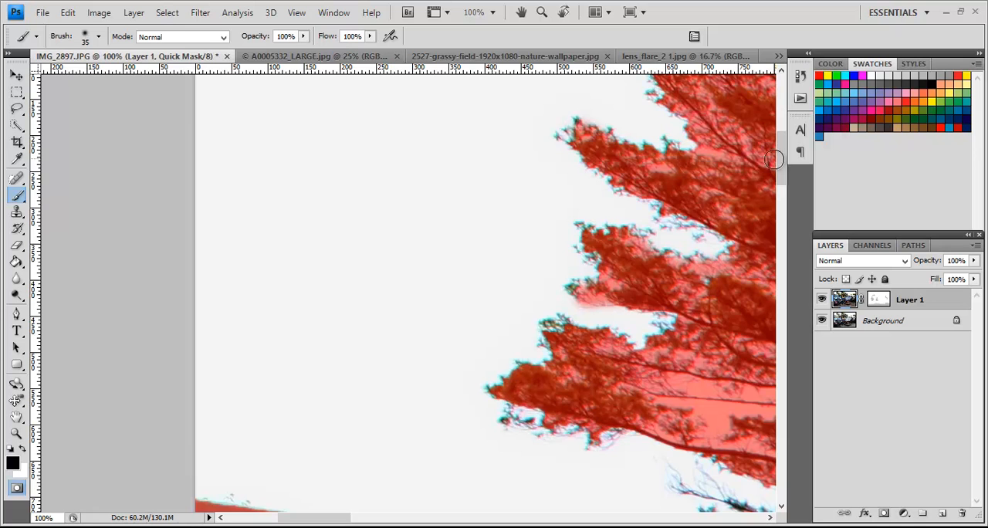
left_click_drag(783, 166, 783, 149)
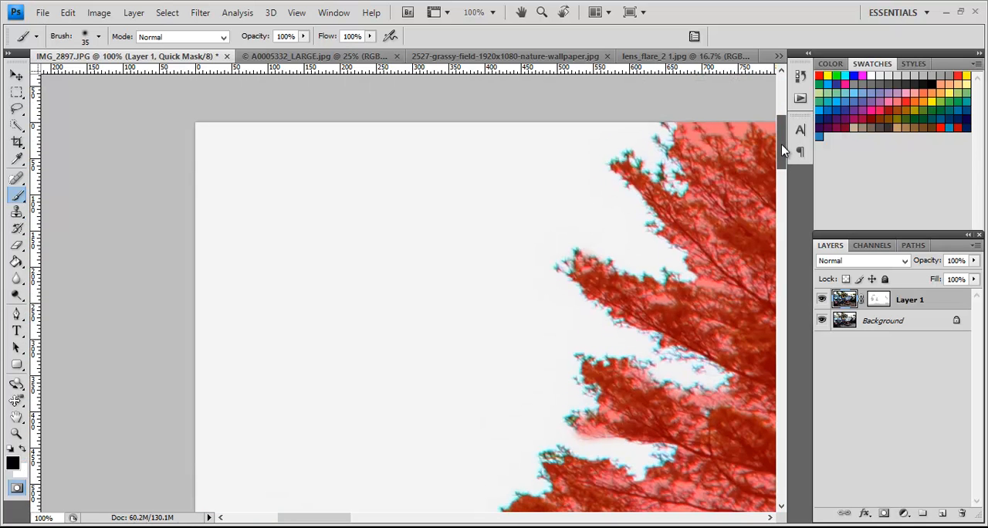
Step: Paint the quick mask over the uncovered foliage beside the canopy roof and the isolated branch near the roof's corner
left_click_drag(332, 520, 457, 523)
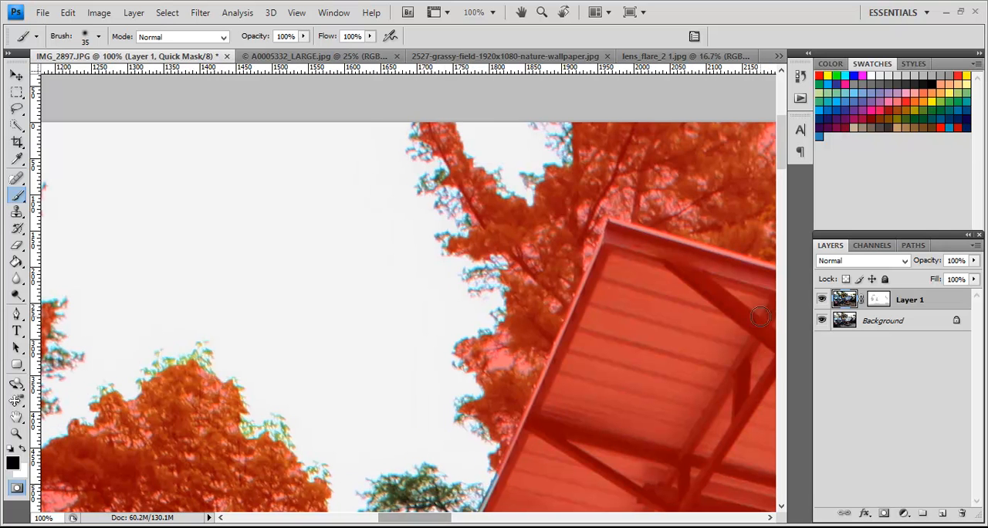
scroll(783, 170, "down", 5)
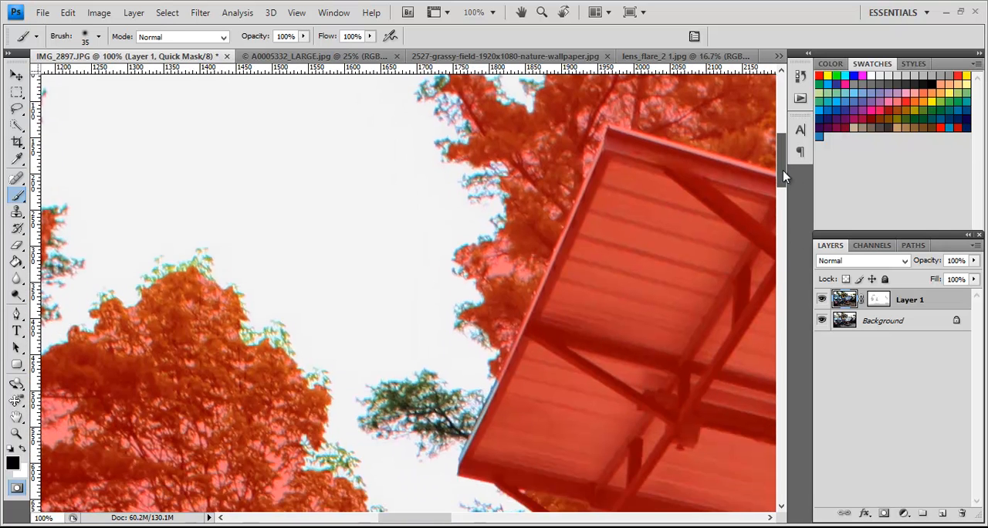
left_click_drag(506, 131, 509, 131)
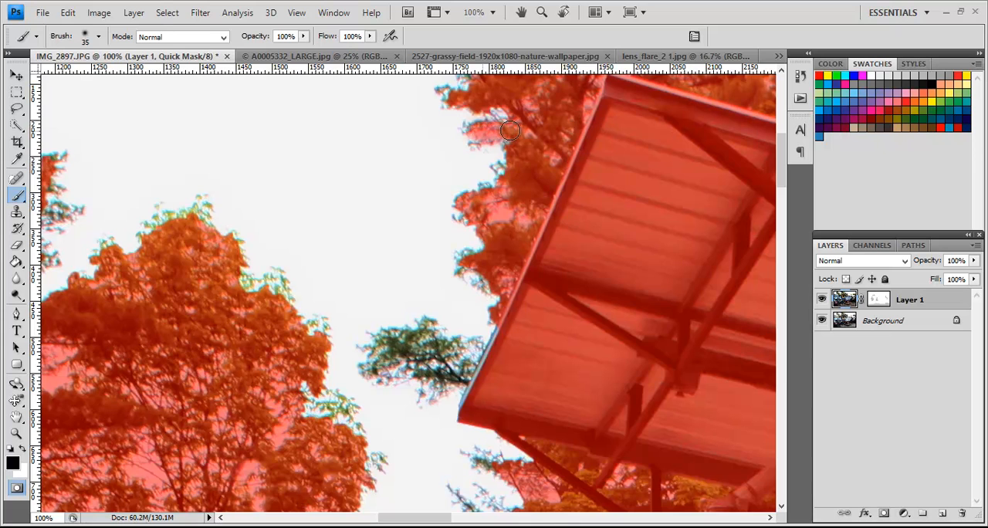
left_click_drag(507, 180, 503, 186)
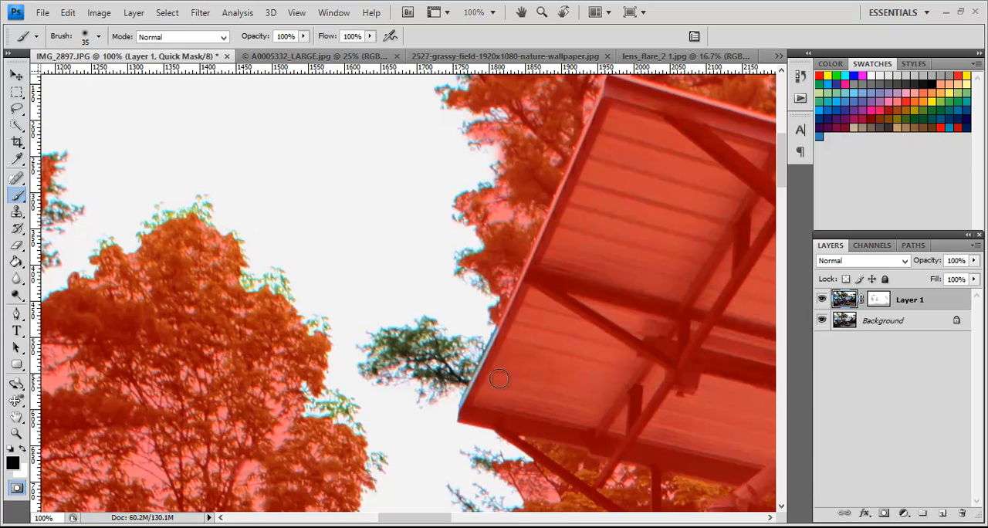
mouse_move(508, 328)
left_mouse_down()
mouse_move(482, 362)
mouse_move(427, 331)
mouse_move(389, 335)
mouse_move(378, 349)
mouse_move(376, 361)
mouse_move(388, 362)
mouse_move(453, 341)
mouse_move(391, 351)
mouse_move(472, 383)
mouse_move(437, 381)
mouse_move(433, 391)
mouse_move(427, 375)
mouse_move(399, 363)
left_mouse_up()
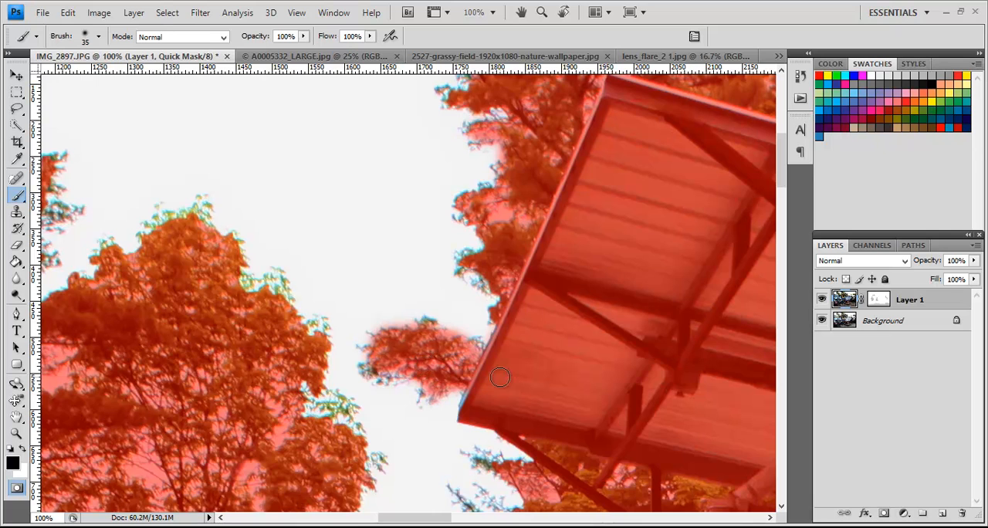
Step: Paint the quick mask over the uncovered crown of the leafy tree and the neighbouring pine's branches, and touch up the isolated branch
mouse_move(312, 406)
left_mouse_down()
mouse_move(344, 414)
mouse_move(287, 351)
mouse_move(277, 283)
mouse_move(244, 290)
mouse_move(209, 244)
mouse_move(200, 206)
mouse_move(190, 222)
mouse_move(161, 228)
left_mouse_up()
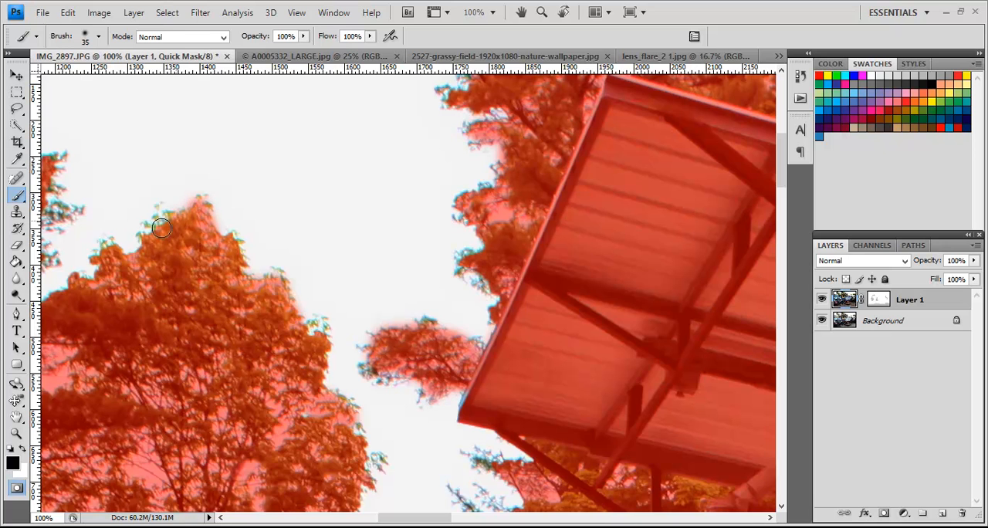
left_click_drag(435, 519, 406, 522)
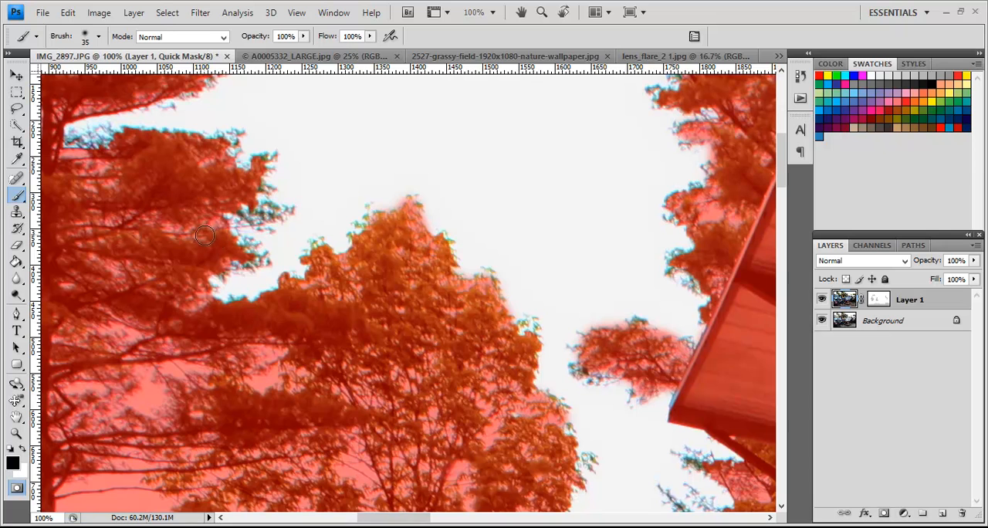
mouse_move(246, 252)
left_mouse_down()
mouse_move(255, 261)
mouse_move(231, 228)
mouse_move(267, 209)
mouse_move(248, 188)
left_mouse_up()
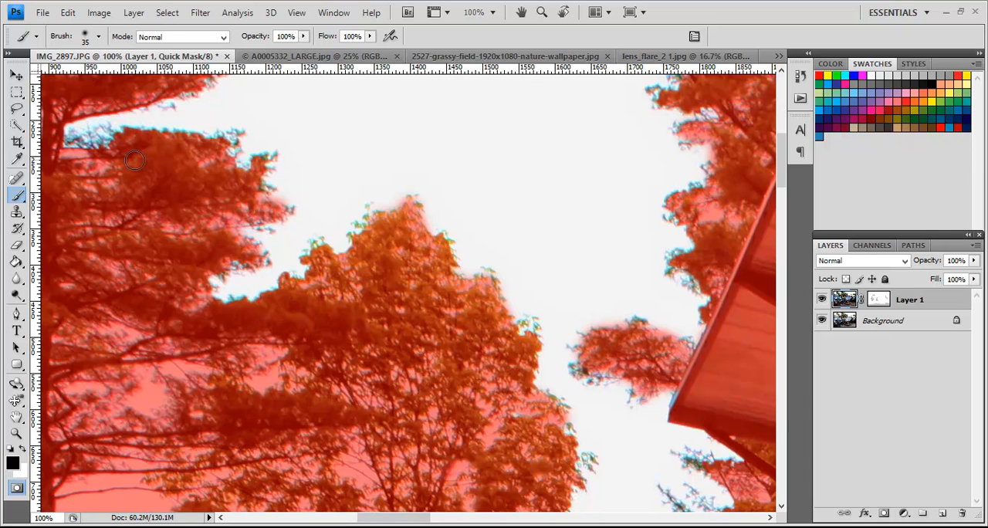
mouse_move(101, 146)
left_mouse_down()
mouse_move(76, 137)
mouse_move(100, 139)
mouse_move(121, 160)
left_mouse_up()
mouse_move(599, 372)
left_mouse_down()
mouse_move(580, 370)
mouse_move(601, 369)
left_mouse_up()
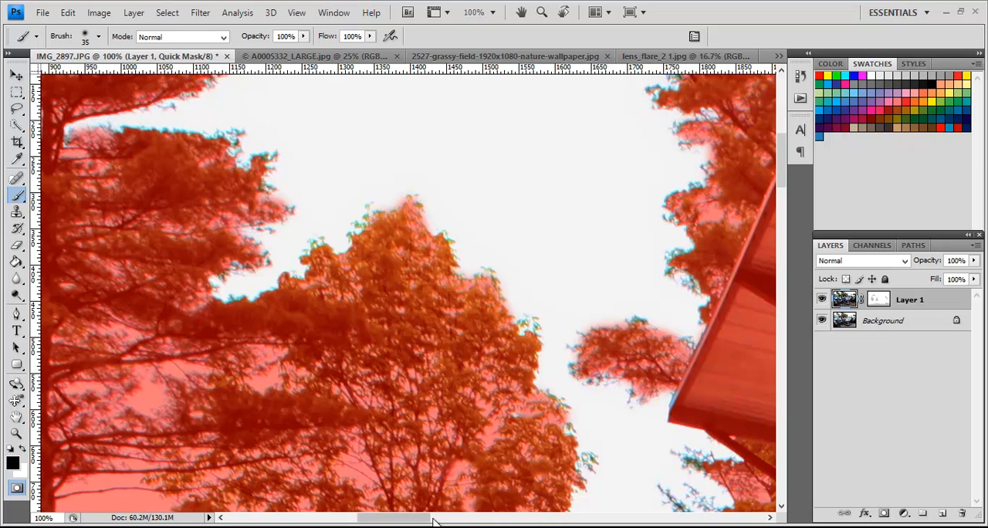
Step: Paint the quick mask over the branches below the canopy roof's corner, and convert the finished mask back into a selection
left_click_drag(419, 519, 455, 522)
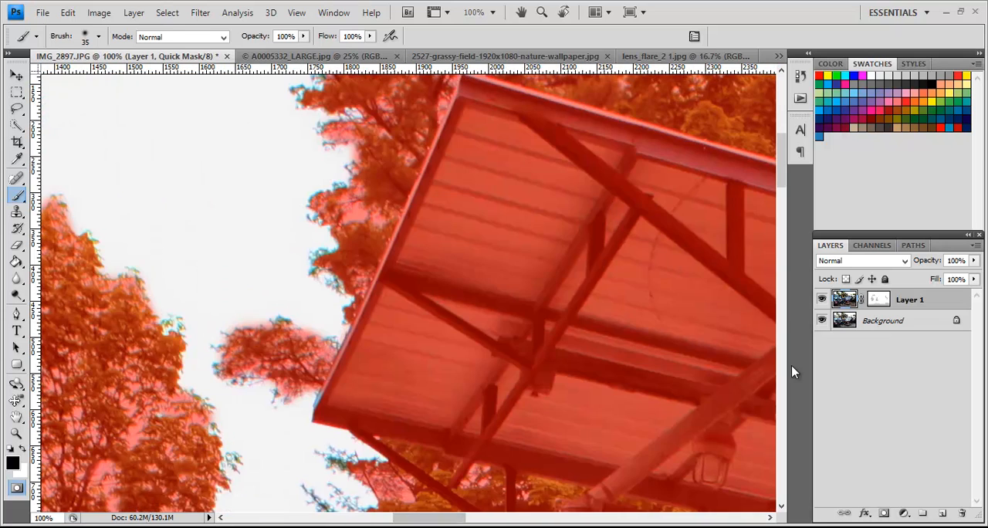
left_click_drag(784, 183, 784, 200)
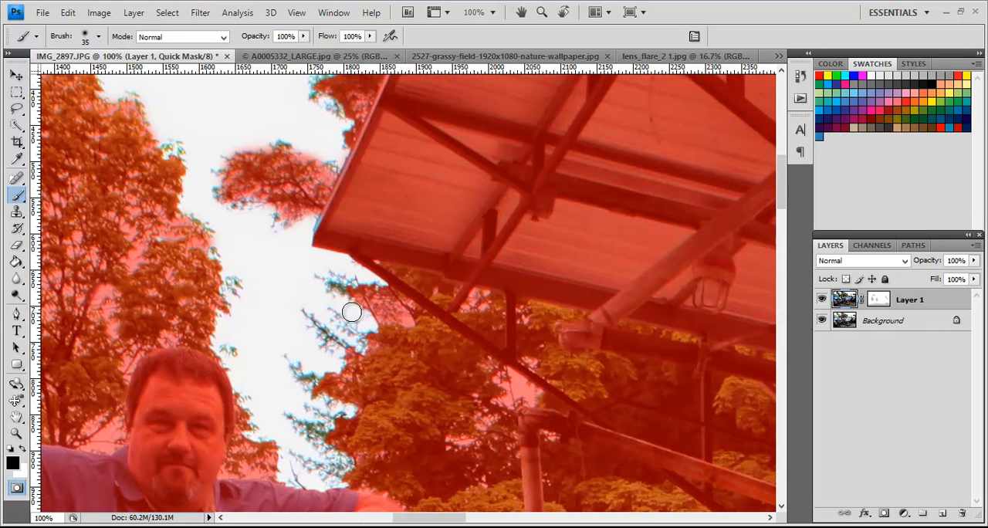
mouse_move(374, 300)
left_mouse_down()
mouse_move(333, 287)
mouse_move(361, 290)
left_mouse_up()
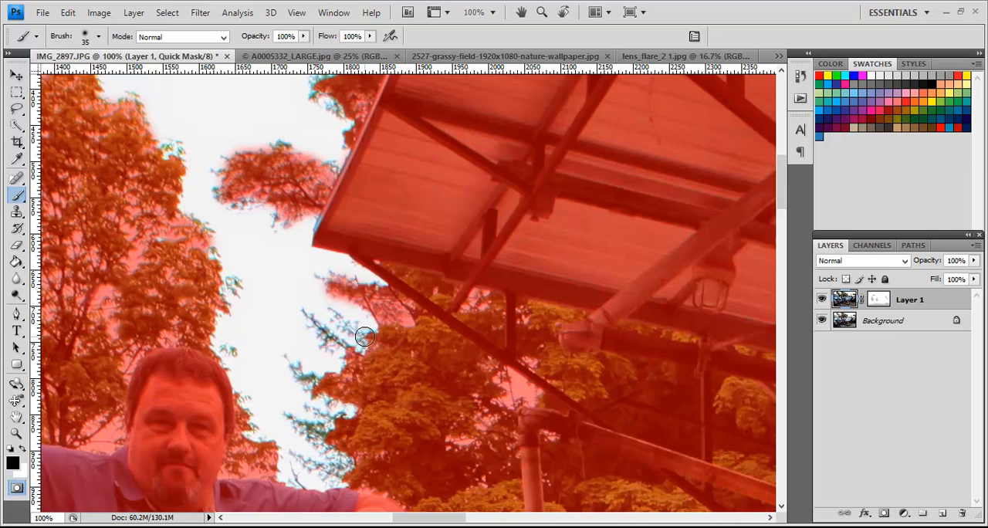
mouse_move(293, 372)
left_mouse_down()
mouse_move(392, 411)
mouse_move(308, 427)
mouse_move(337, 455)
left_mouse_up()
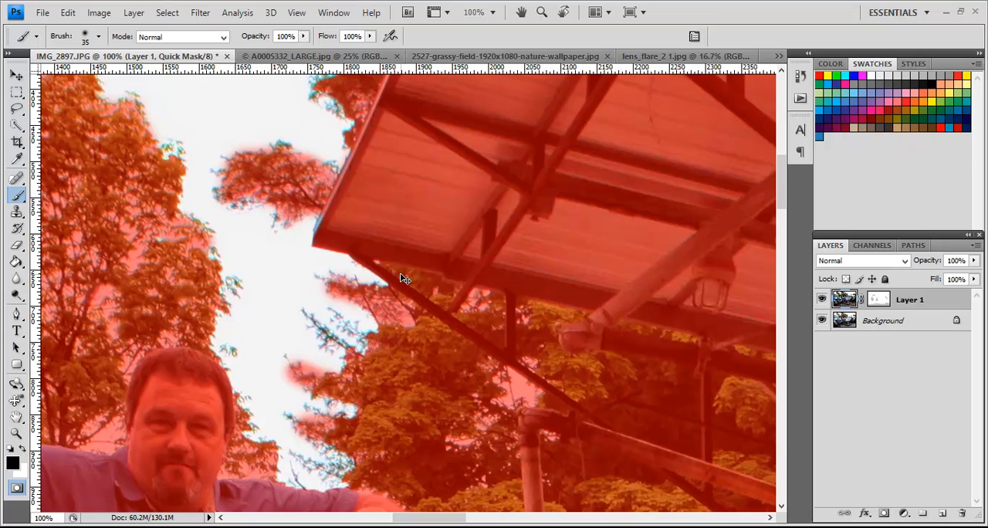
key("ctrl+0")
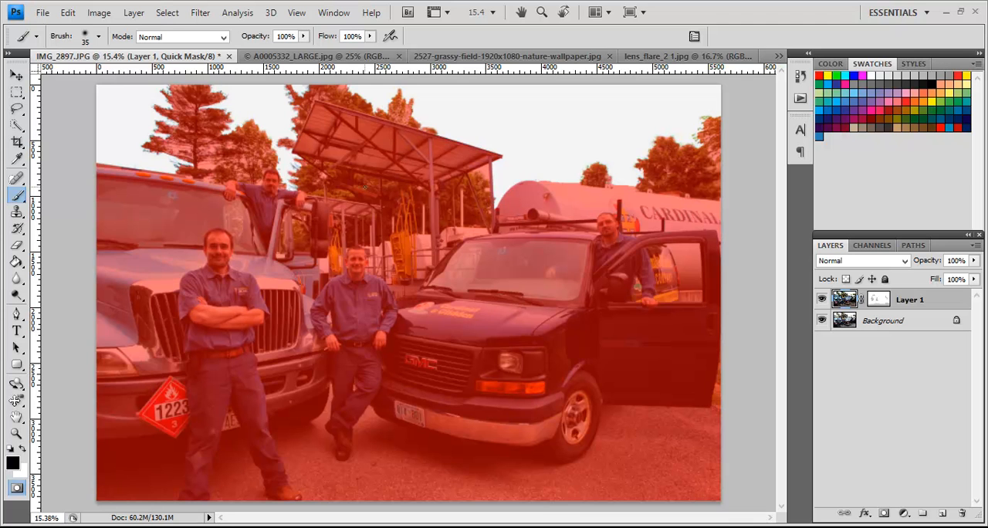
key("q")
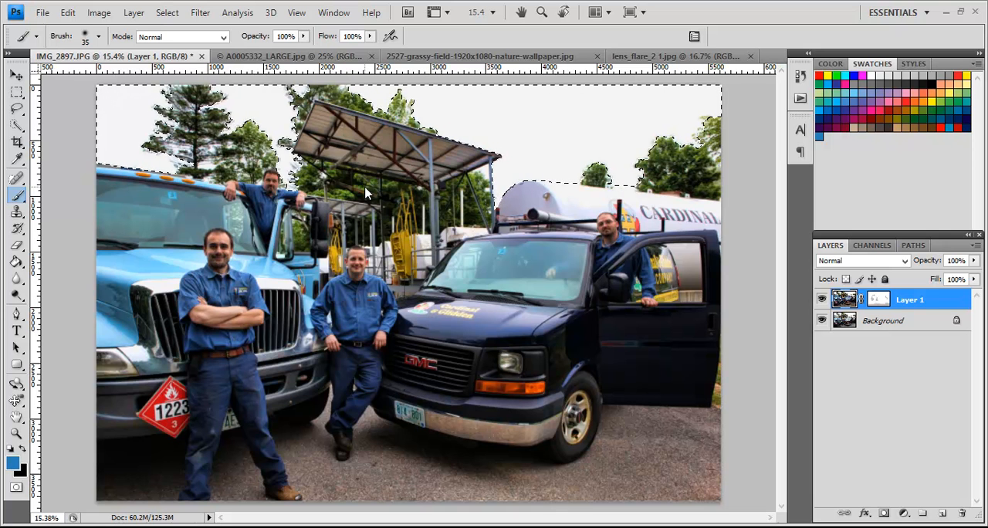
left_click(165, 13)
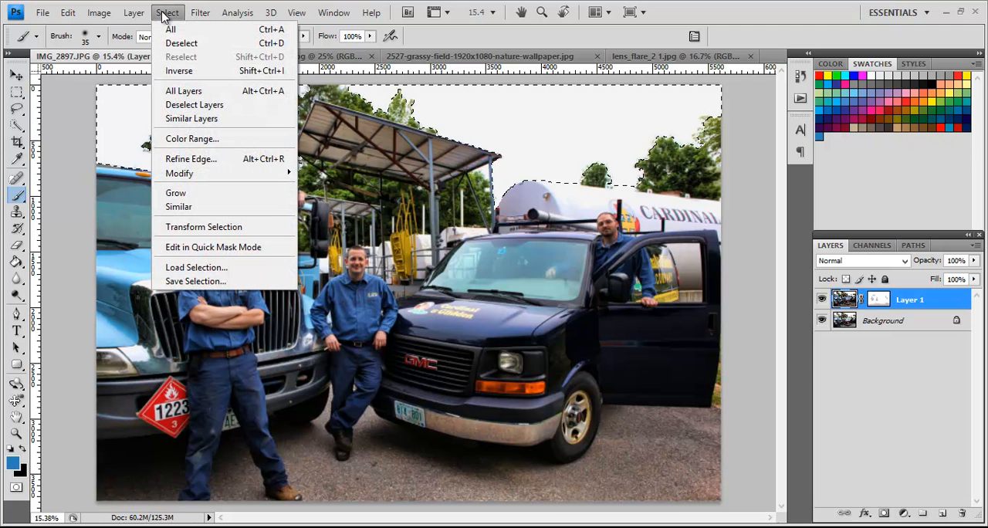
left_click(220, 270)
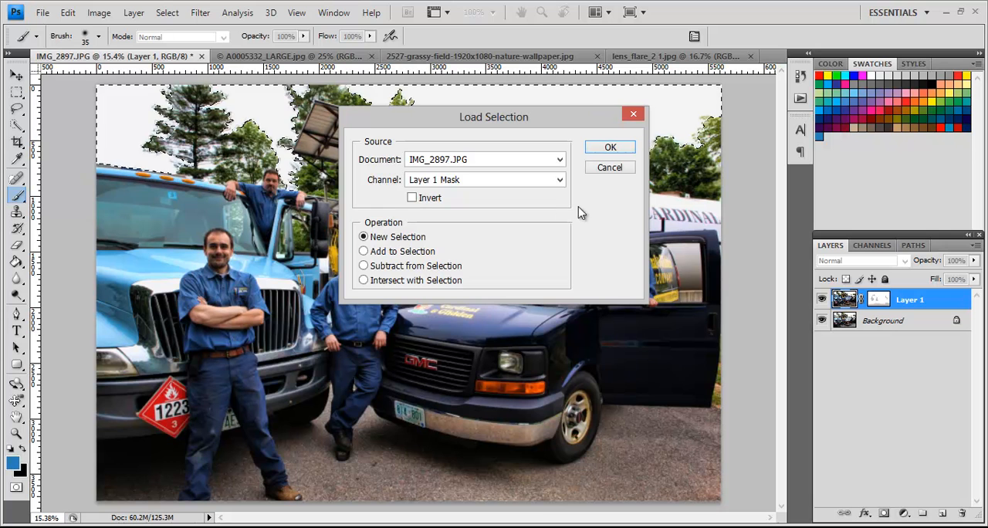
left_click(610, 168)
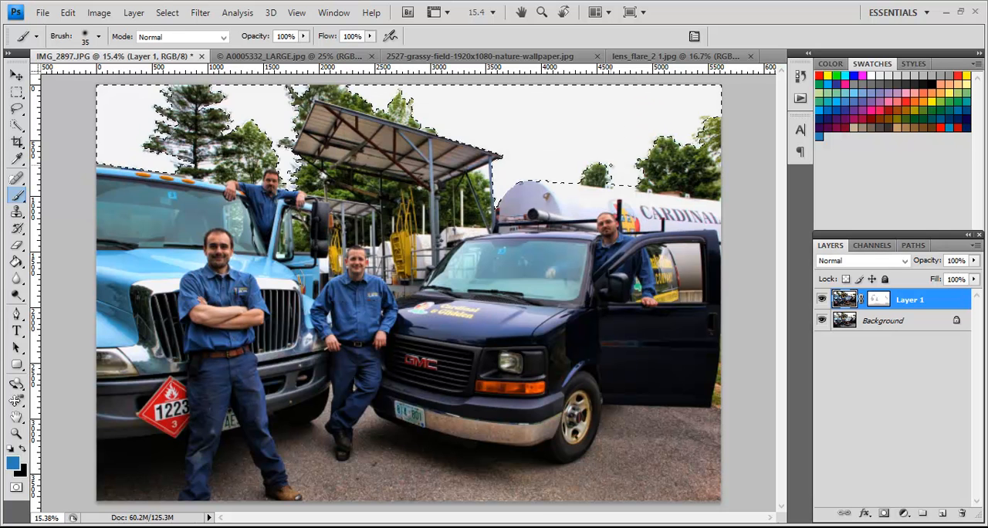
Step: Save the sky selection as a new channel named "sky" in IMG_2897.JPG, and deselect it
left_click(168, 13)
left_click(225, 282)
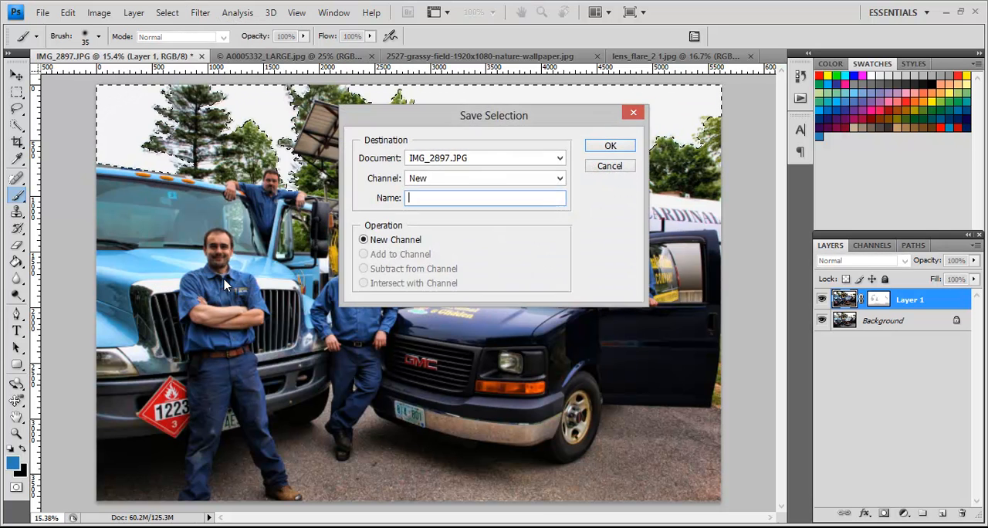
type("sky")
left_click(607, 146)
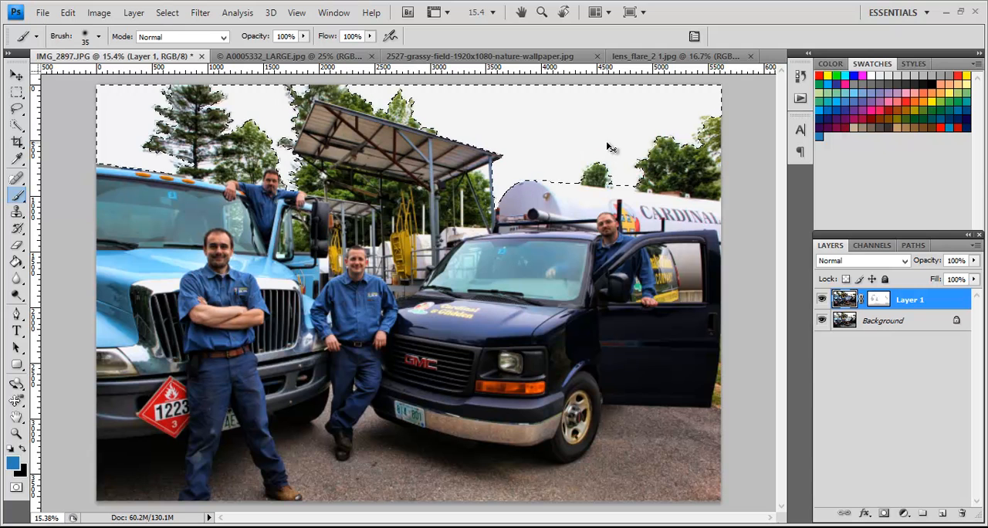
key("ctrl+d")
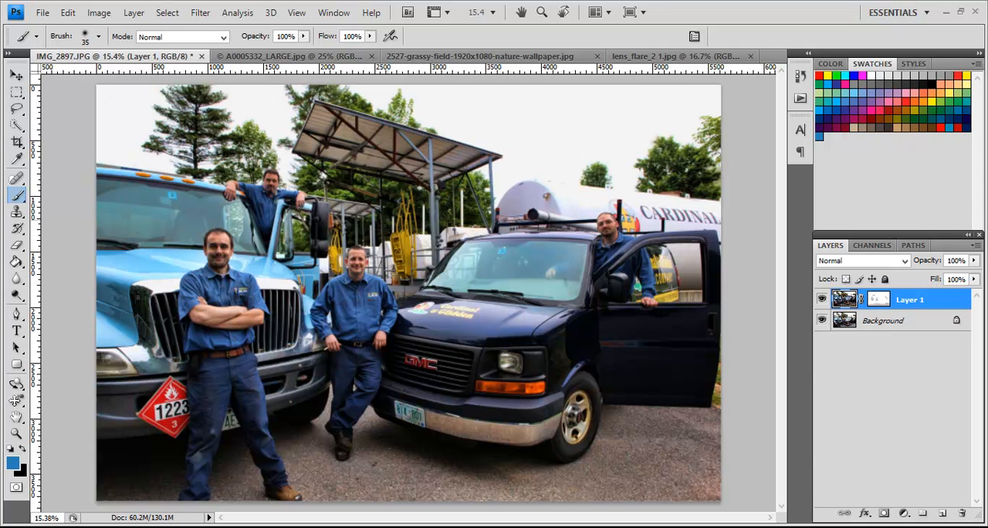
Step: Copy the blue sky image from A0005332_LARGE.jpg into IMG_2897.JPG as a new layer aligned to the photo's upper-right corner
key("v")
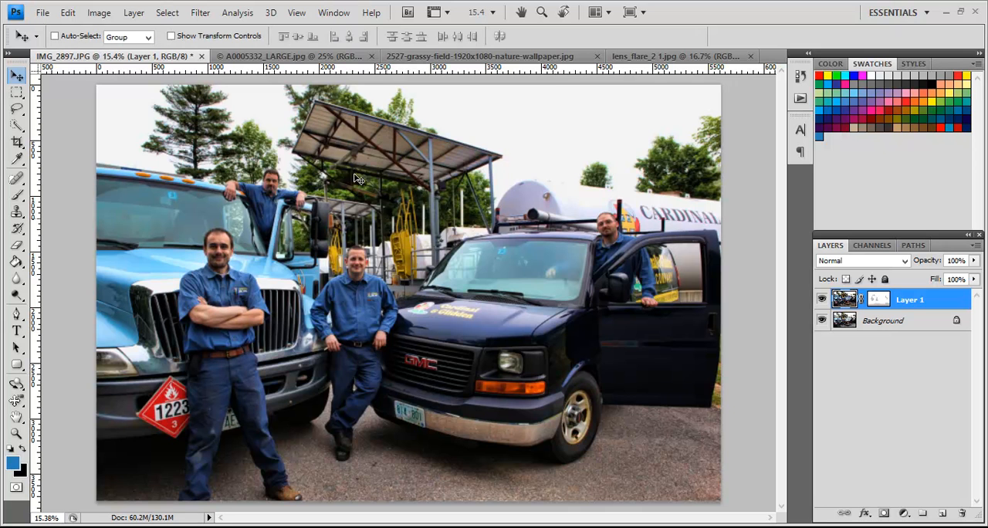
left_click(252, 58)
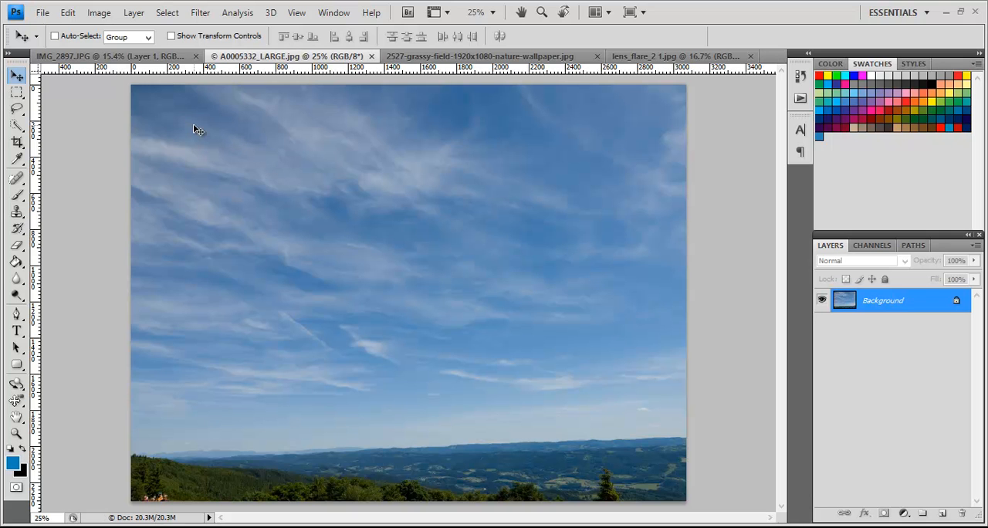
left_click(128, 59)
left_click_drag(128, 59, 522, 143)
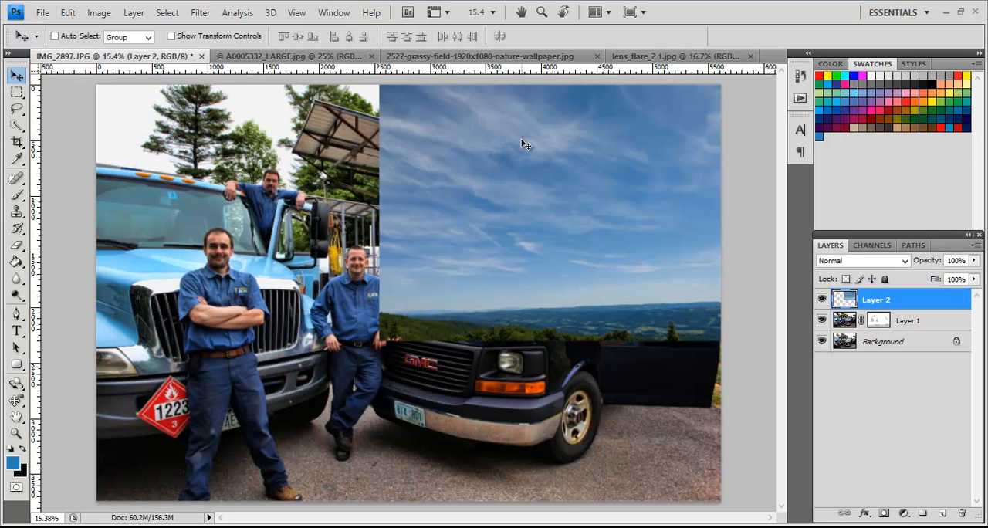
Step: Scale Layer 2 proportionally to about 185.4% from its upper-right corner so the sky image covers the whole photo
key("ctrl+t")
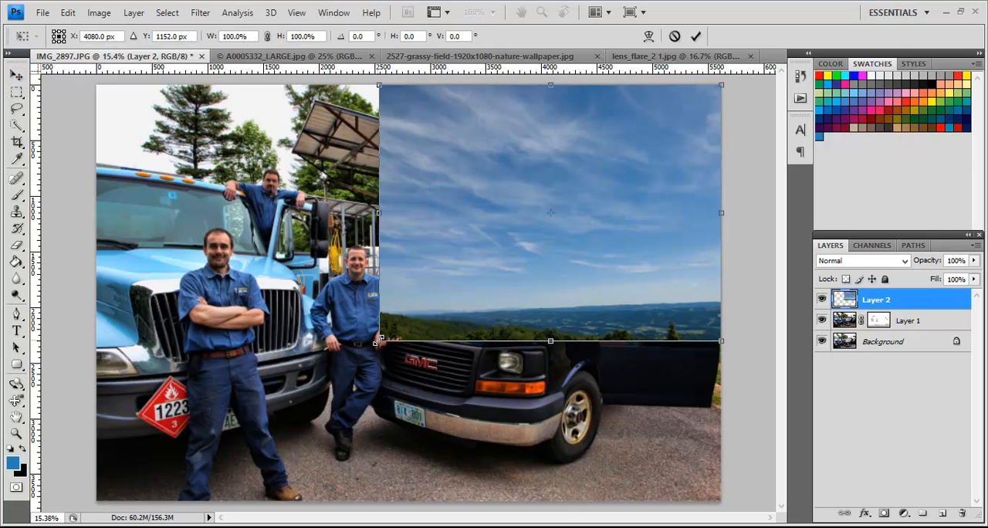
left_click_drag(379, 341, 174, 491)
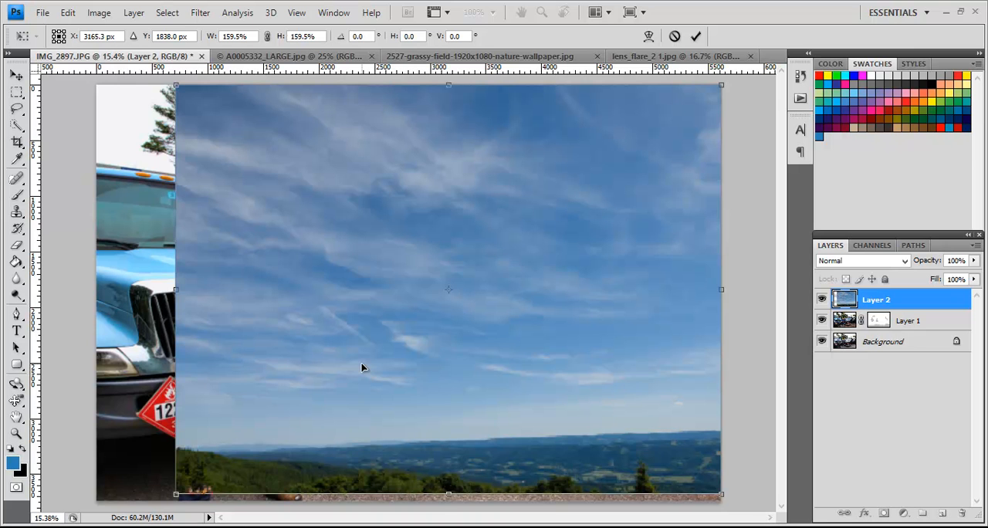
key("ctrl+minus")
key("ctrl+minus")
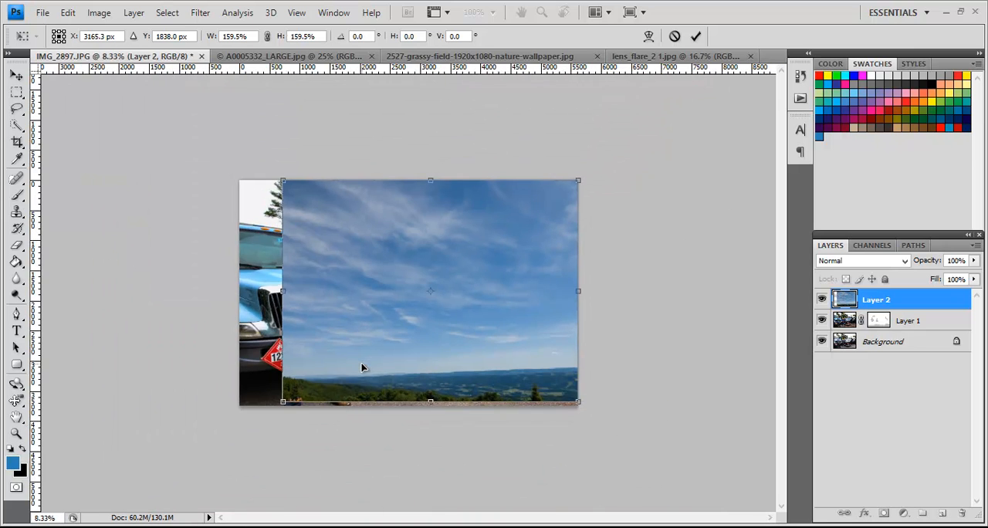
left_click_drag(279, 408, 233, 438)
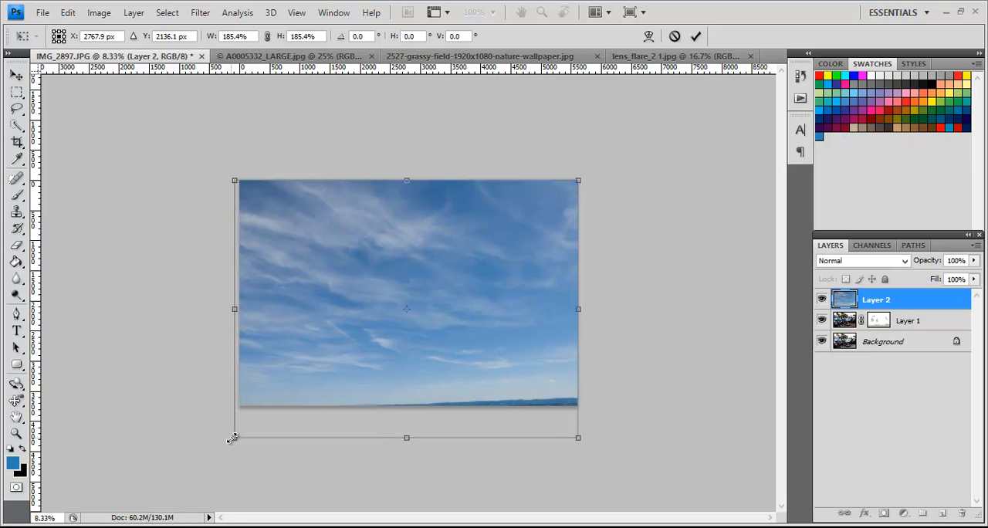
left_click(231, 438, "ctrl")
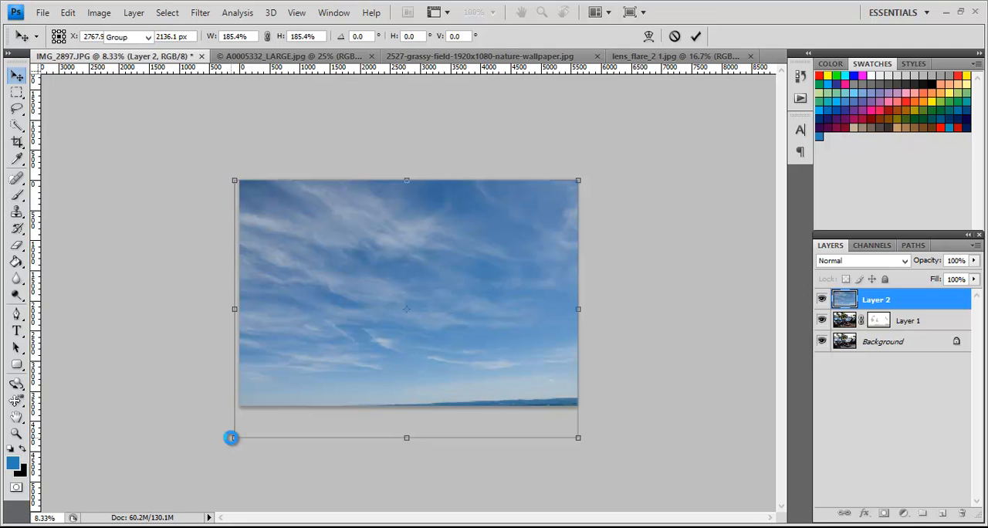
key("Return")
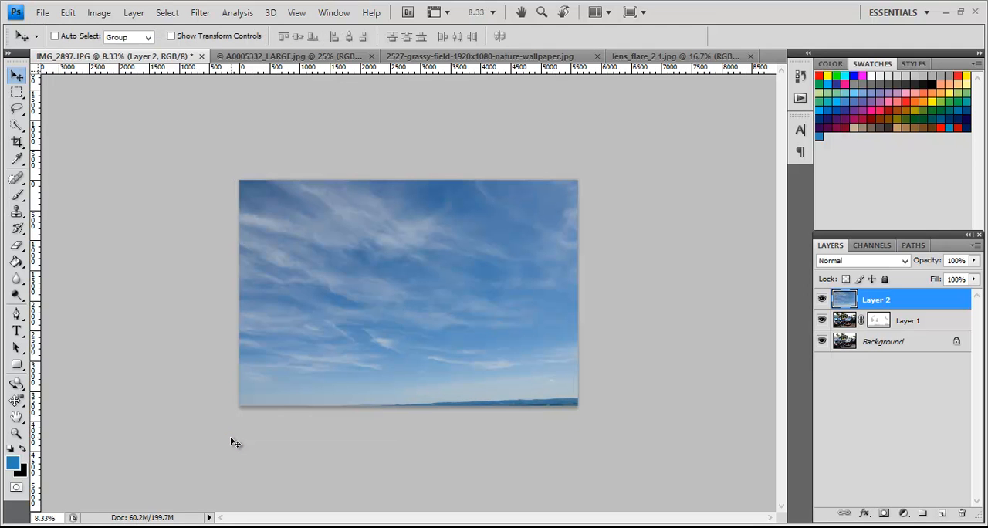
key("ctrl+0")
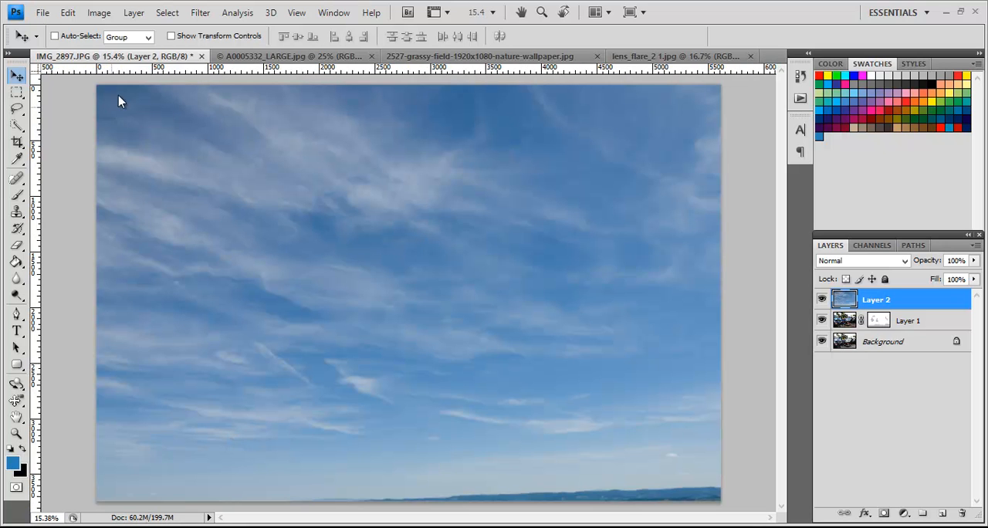
Step: Load the saved "sky" channel of IMG_2897.JPG as a new selection
left_click(167, 14)
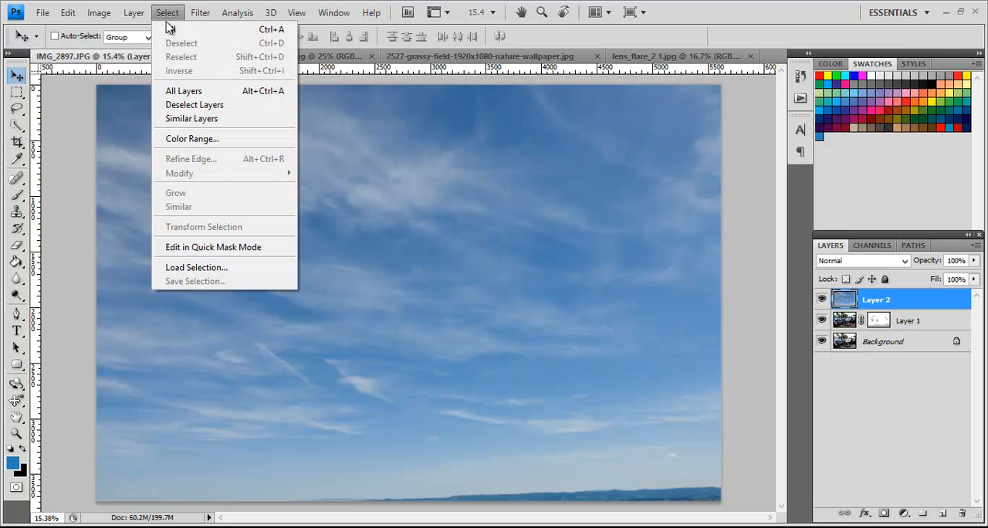
left_click(194, 268)
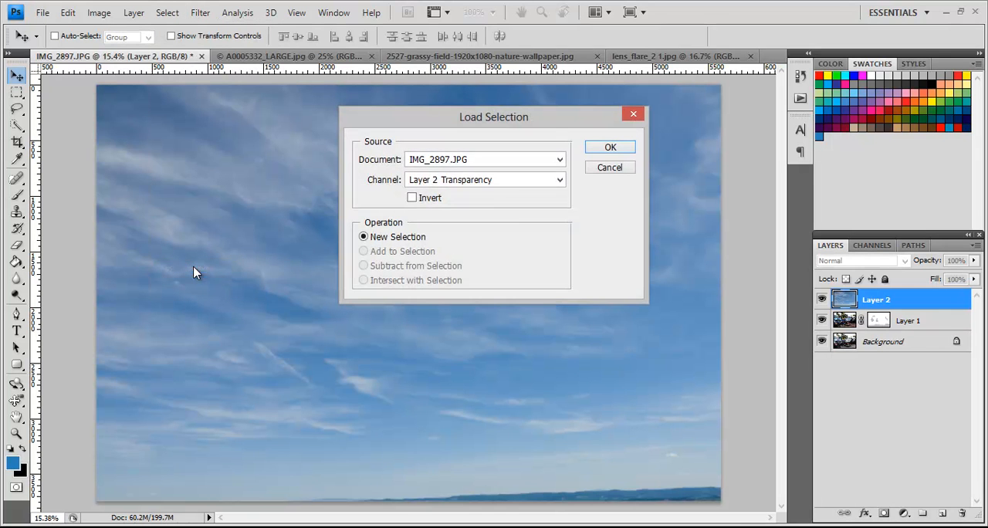
left_click(507, 186)
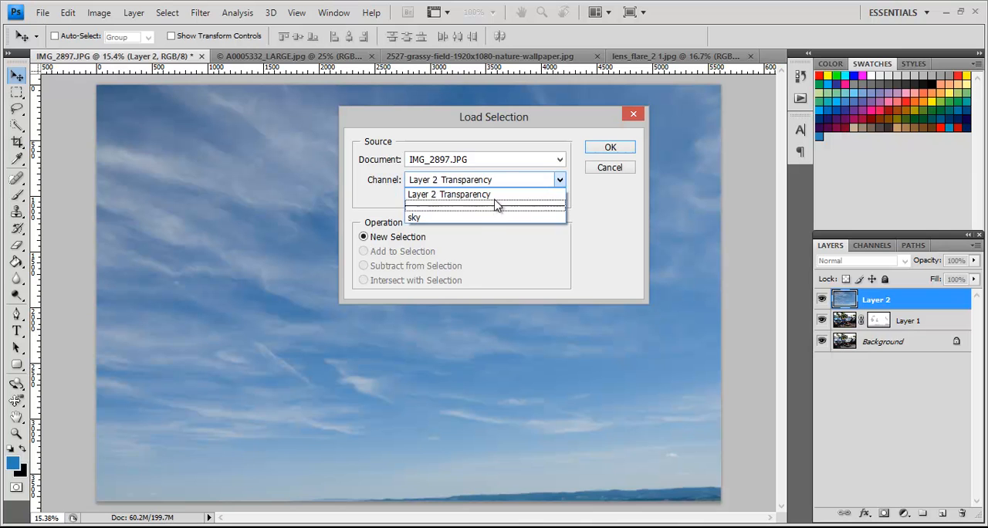
left_click(494, 220)
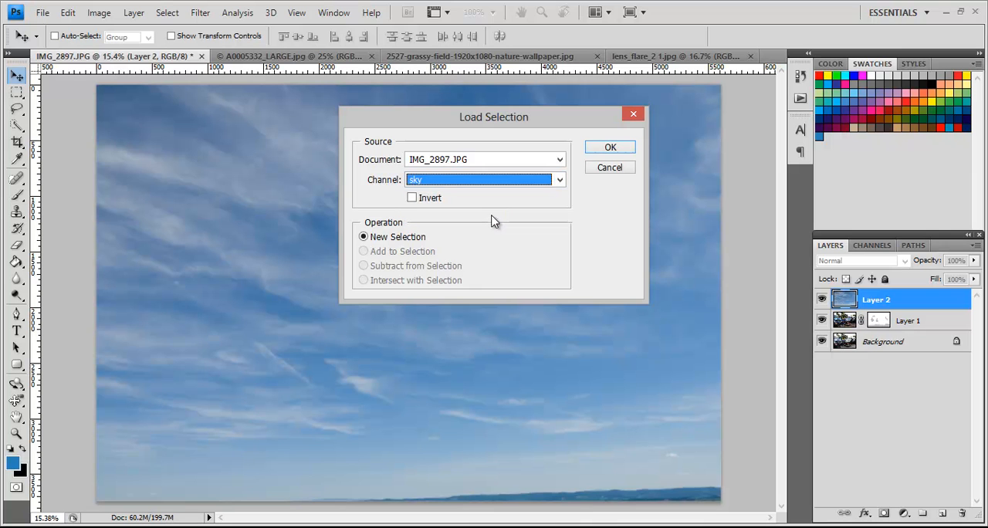
left_click(610, 149)
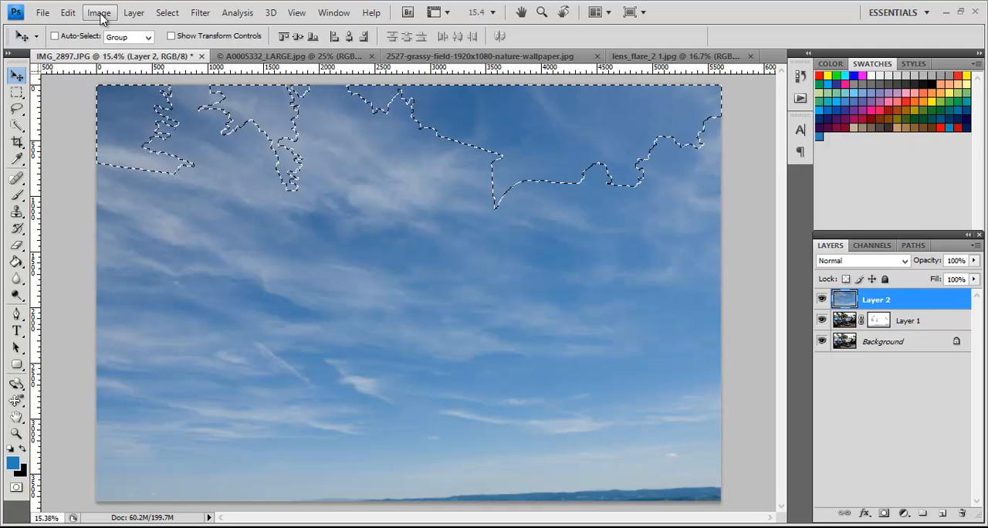
Step: Add a layer mask to Layer 2 that reveals only the selected sky area
left_click(133, 13)
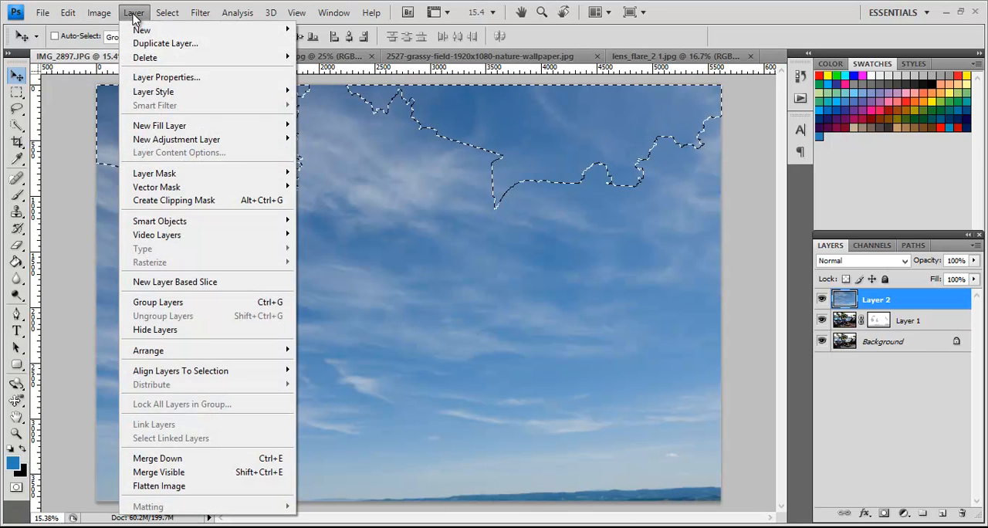
mouse_move(220, 173)
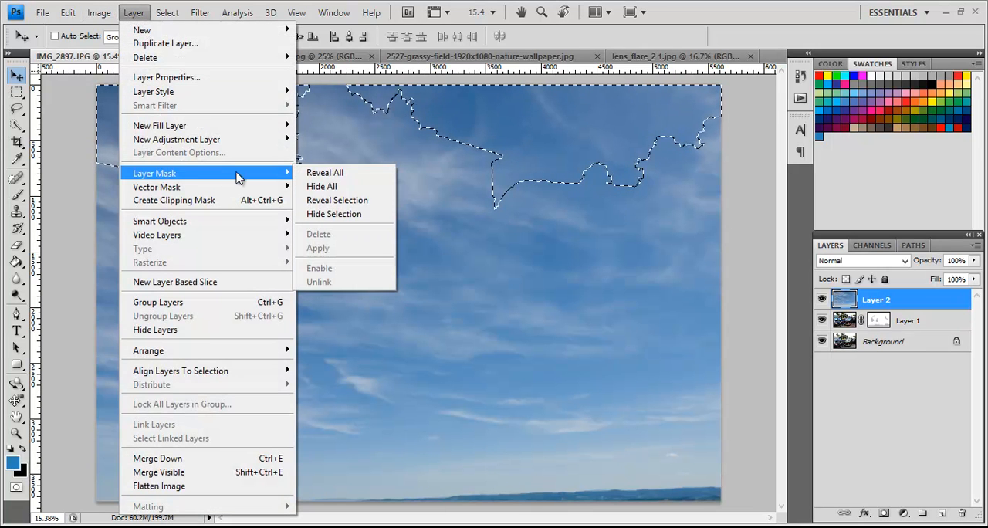
left_click(318, 201)
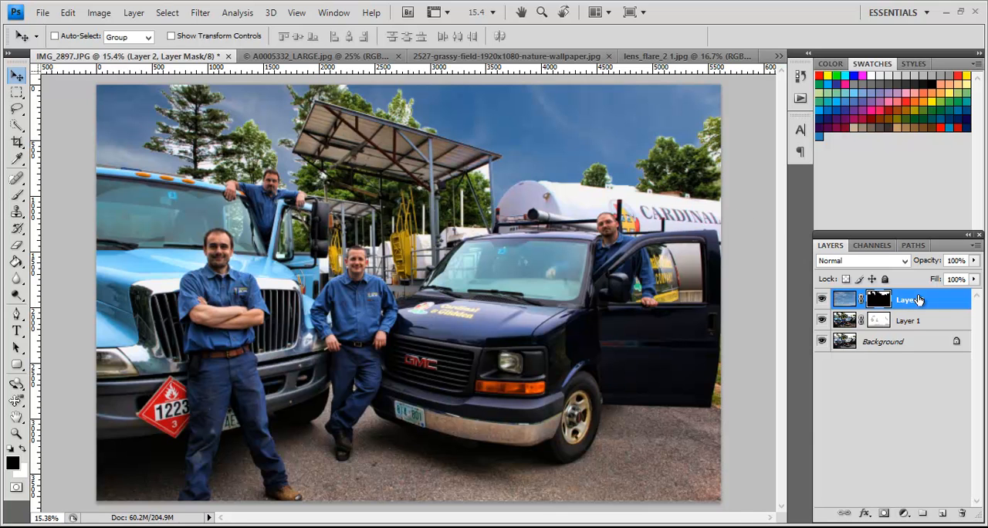
Step: Set the blend mode of Layer 2 to Multiply, targeting the layer's image instead of its mask
left_click(950, 307)
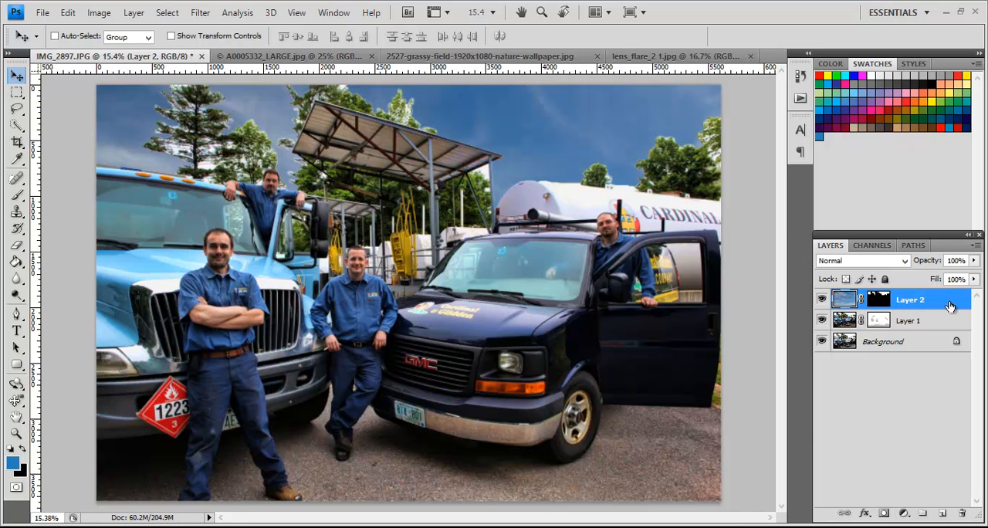
left_click(865, 263)
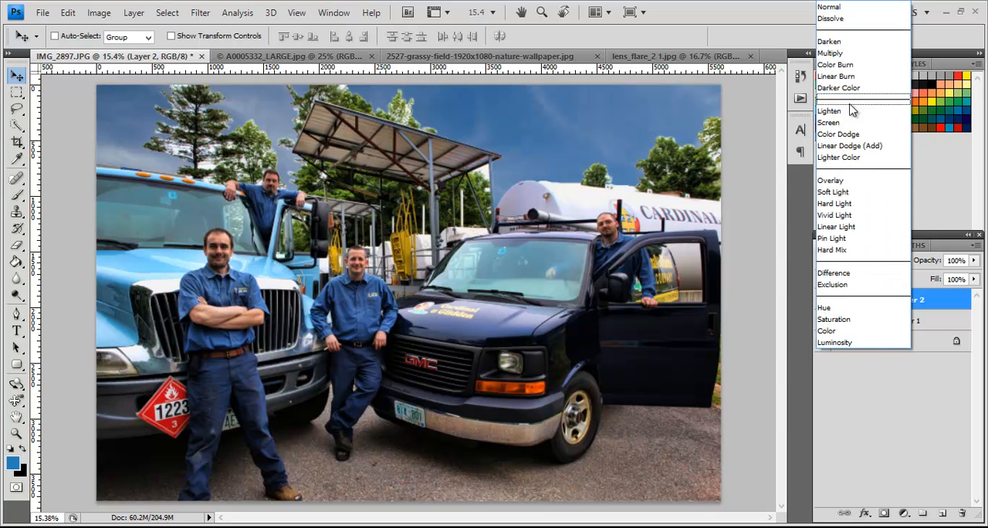
left_click(847, 53)
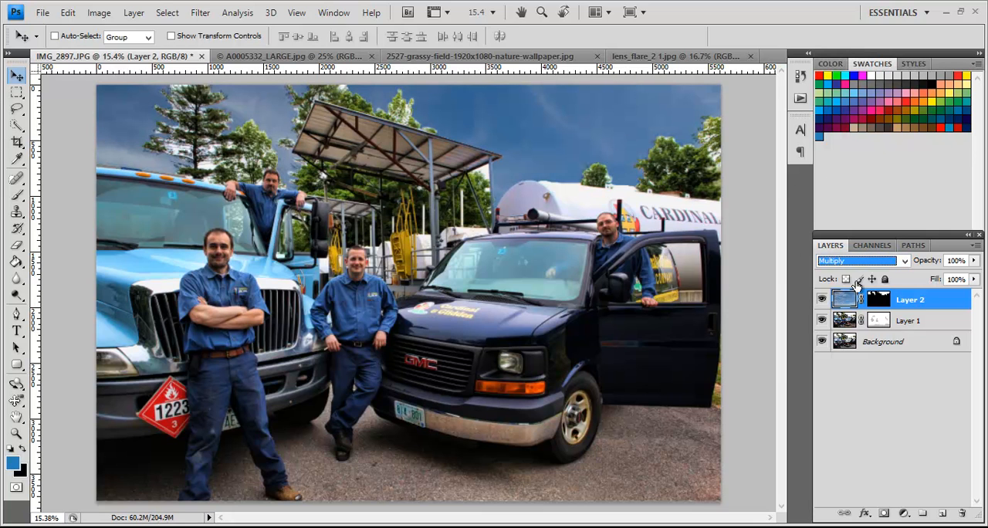
Step: Target Layer 2's mask and prepare a soft 380 px brush with white as the foreground colour
left_click(878, 299)
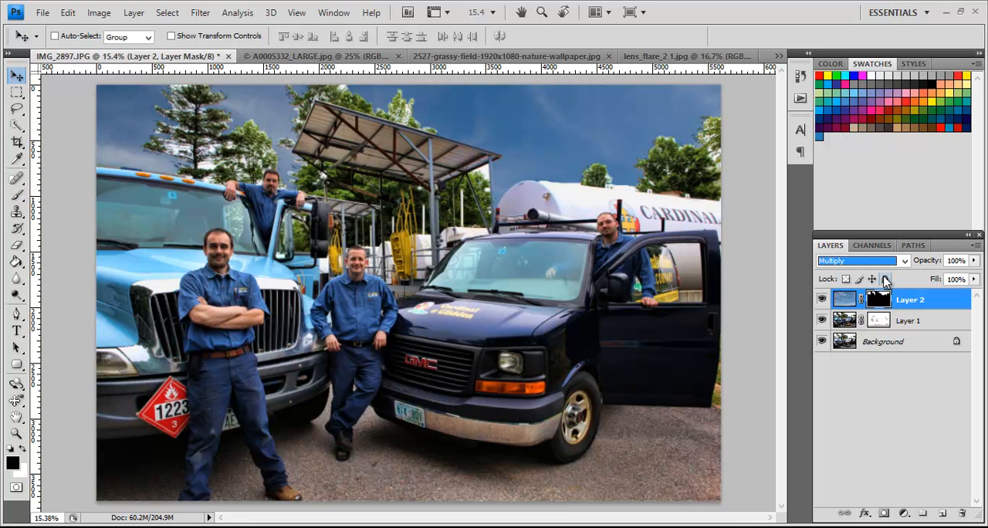
left_click(17, 195)
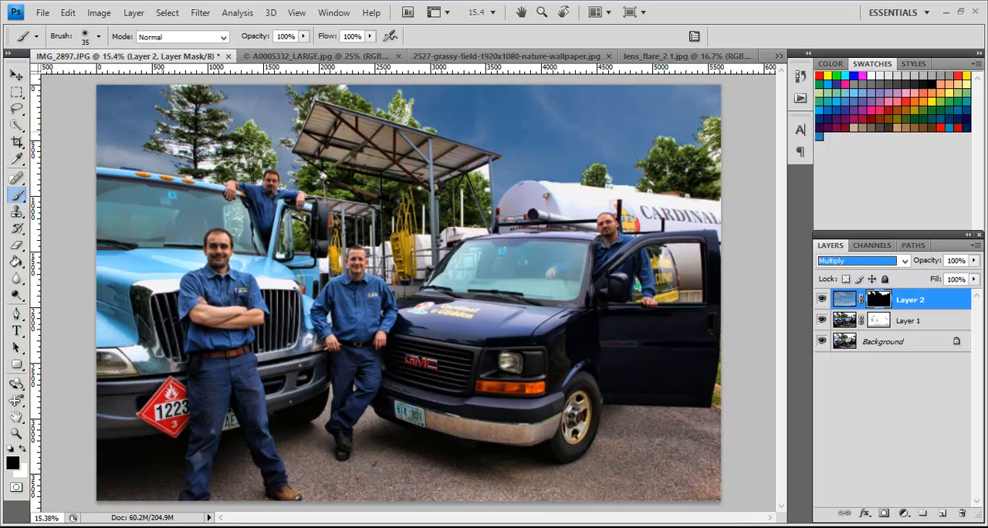
left_click(98, 35)
left_click(114, 75)
left_click_drag(114, 75, 141, 77)
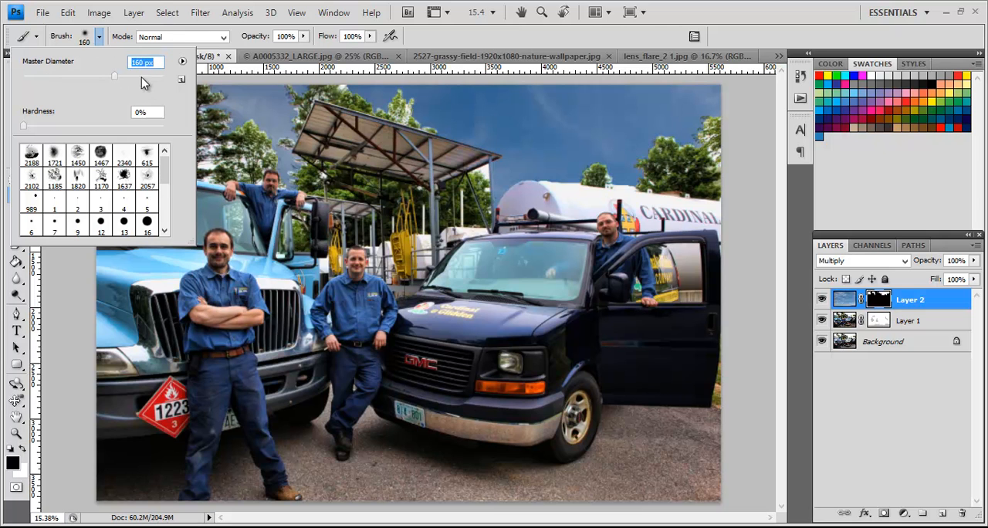
left_click_drag(261, 141, 207, 125)
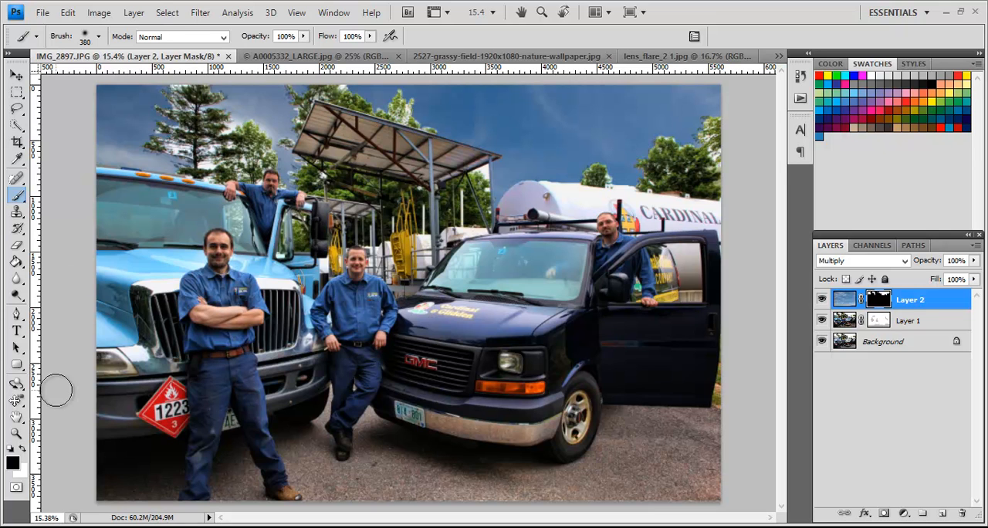
left_click(22, 449)
Step: Try painting Layer 2's mask white over the pine and leafy tree at 100% and at 48% brush opacity
mouse_move(244, 134)
left_mouse_down()
mouse_move(223, 122)
mouse_move(242, 125)
mouse_move(173, 94)
mouse_move(208, 115)
mouse_move(138, 127)
mouse_move(186, 135)
mouse_move(162, 141)
mouse_move(217, 147)
mouse_move(194, 156)
mouse_move(216, 160)
mouse_move(193, 160)
mouse_move(261, 147)
mouse_move(220, 159)
mouse_move(124, 108)
left_mouse_up()
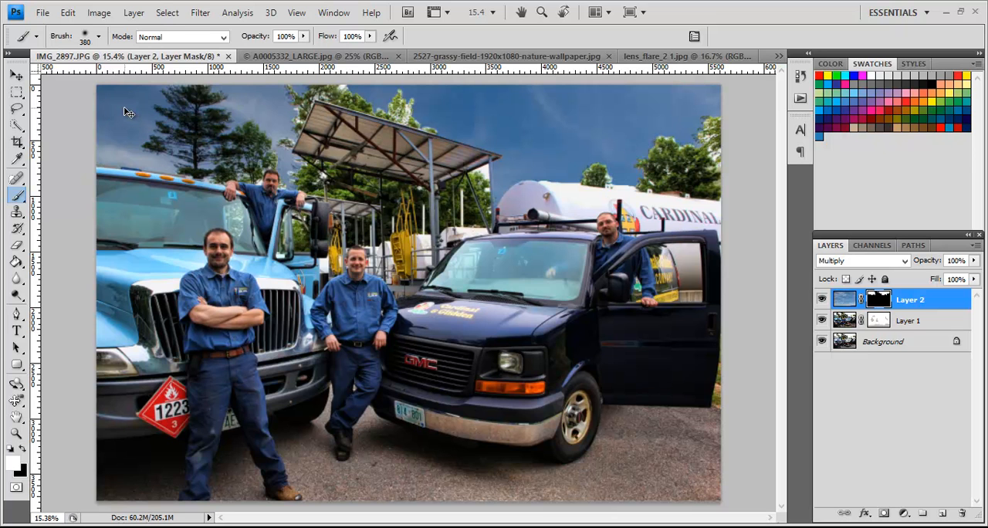
key("ctrl+z")
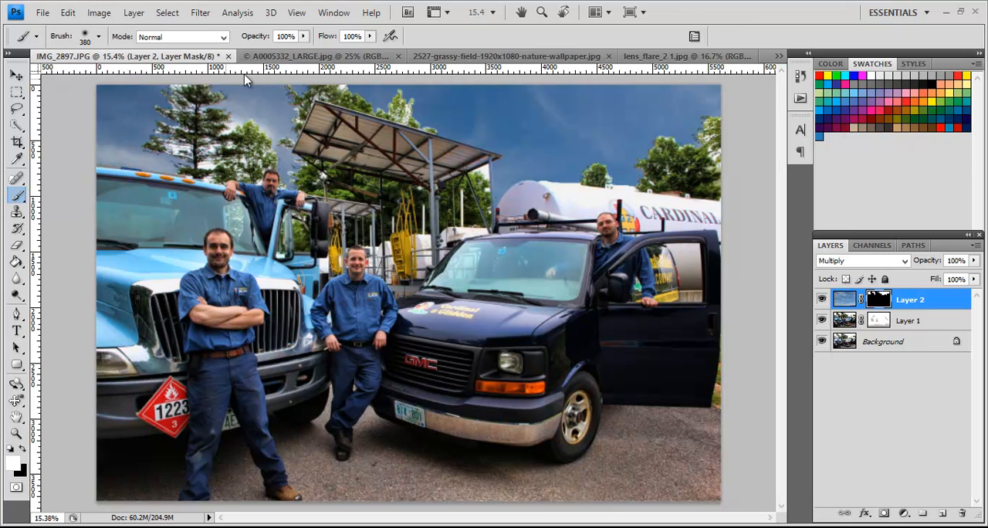
left_click(304, 37)
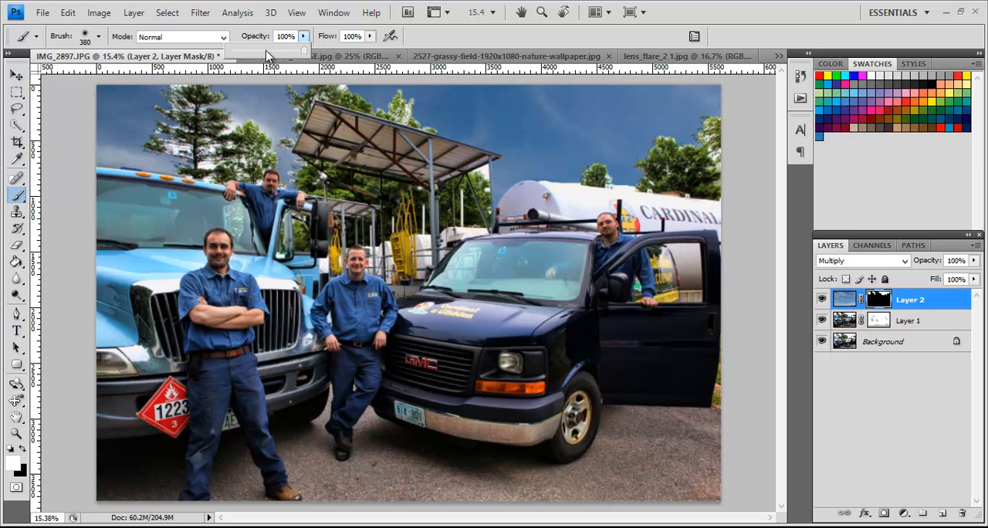
left_click(266, 51)
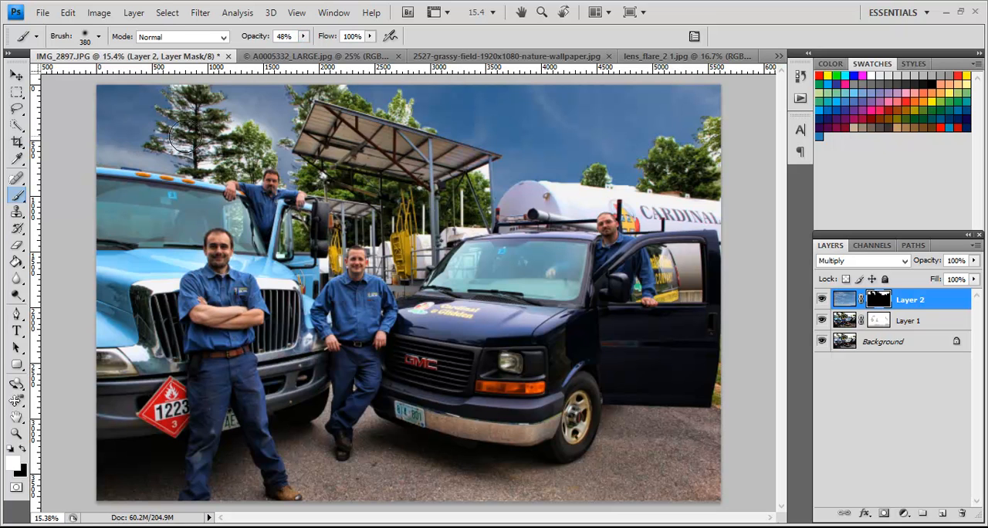
mouse_move(165, 115)
left_mouse_down()
mouse_move(187, 101)
mouse_move(167, 97)
mouse_move(164, 156)
mouse_move(216, 134)
mouse_move(236, 139)
mouse_move(183, 133)
mouse_move(183, 163)
mouse_move(175, 136)
mouse_move(196, 132)
mouse_move(187, 93)
mouse_move(236, 128)
mouse_move(191, 129)
left_mouse_up()
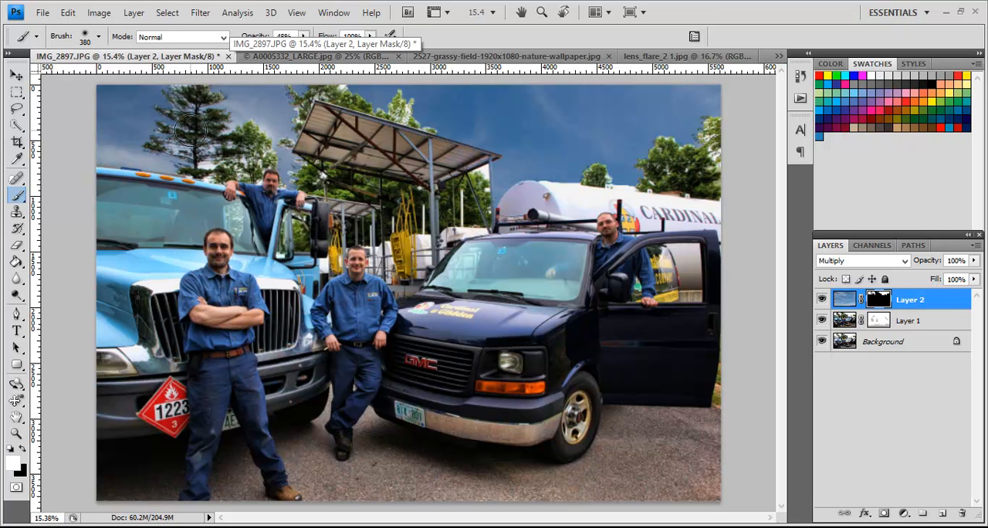
Step: Set the brush opacity to 100% and paint Layer 2's mask white over the trees along the skyline
left_click(305, 37)
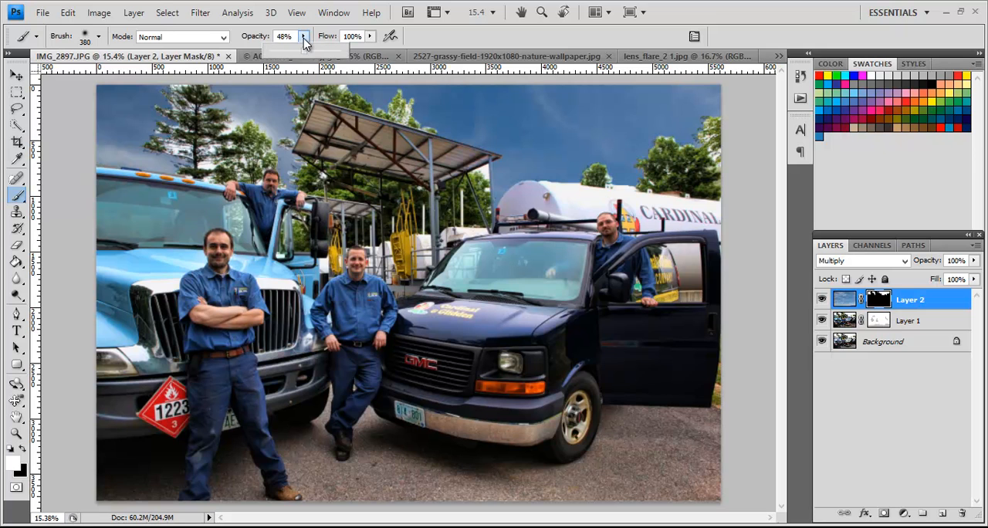
left_click_drag(305, 52, 356, 54)
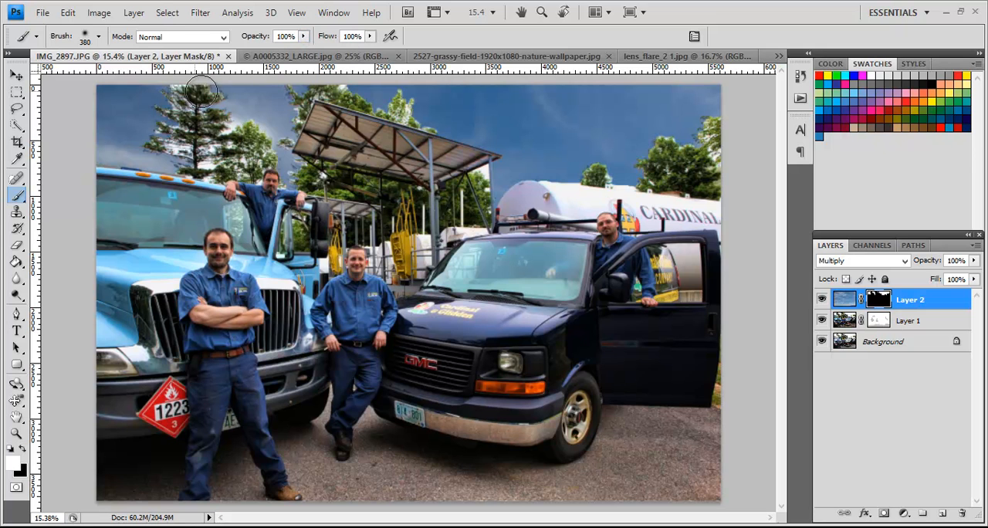
mouse_move(186, 106)
left_mouse_down()
mouse_move(250, 128)
mouse_move(263, 147)
mouse_move(183, 149)
mouse_move(216, 168)
mouse_move(248, 168)
mouse_move(222, 168)
mouse_move(264, 133)
mouse_move(279, 136)
mouse_move(290, 105)
mouse_move(295, 113)
mouse_move(328, 87)
mouse_move(519, 142)
mouse_move(506, 169)
mouse_move(480, 179)
mouse_move(521, 159)
mouse_move(605, 171)
mouse_move(573, 174)
mouse_move(643, 173)
mouse_move(669, 146)
mouse_move(704, 136)
mouse_move(712, 168)
mouse_move(637, 178)
mouse_move(460, 108)
mouse_move(351, 89)
mouse_move(273, 121)
mouse_move(297, 176)
mouse_move(318, 176)
mouse_move(324, 169)
mouse_move(250, 171)
mouse_move(172, 139)
mouse_move(173, 151)
mouse_move(232, 143)
mouse_move(434, 181)
mouse_move(310, 172)
mouse_move(257, 147)
mouse_move(246, 125)
left_mouse_up()
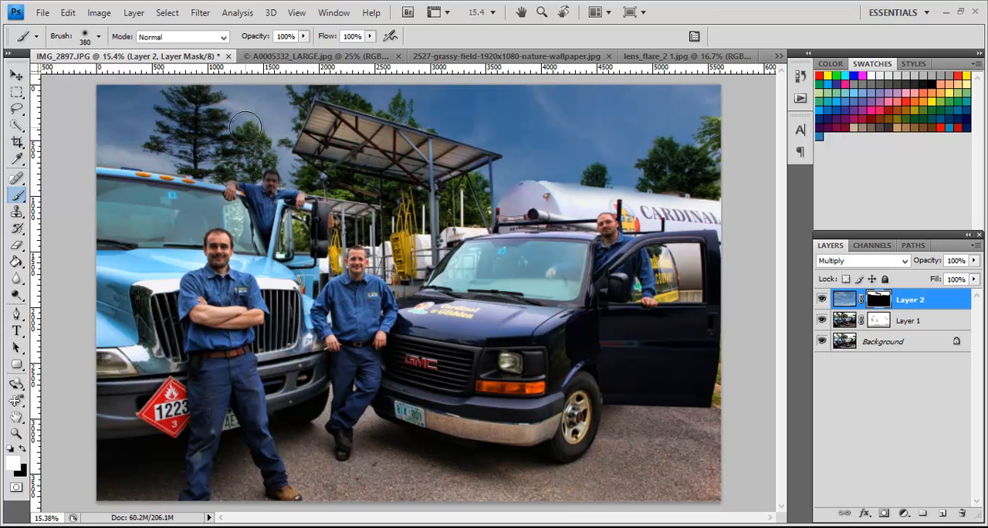
Step: Paint Layer 2's mask black over the canopy roof and its support post with a 172 px brush
left_click(22, 451)
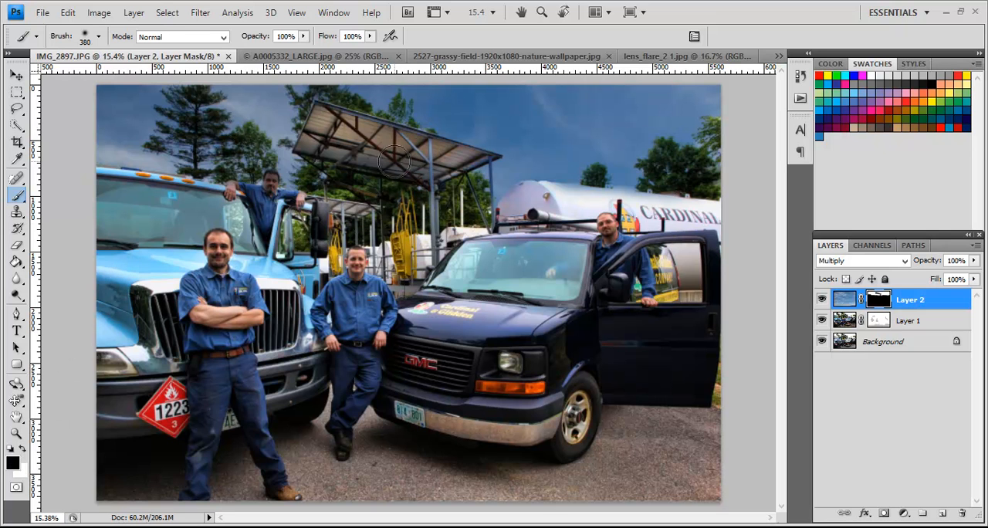
left_click(98, 36)
left_click(119, 75)
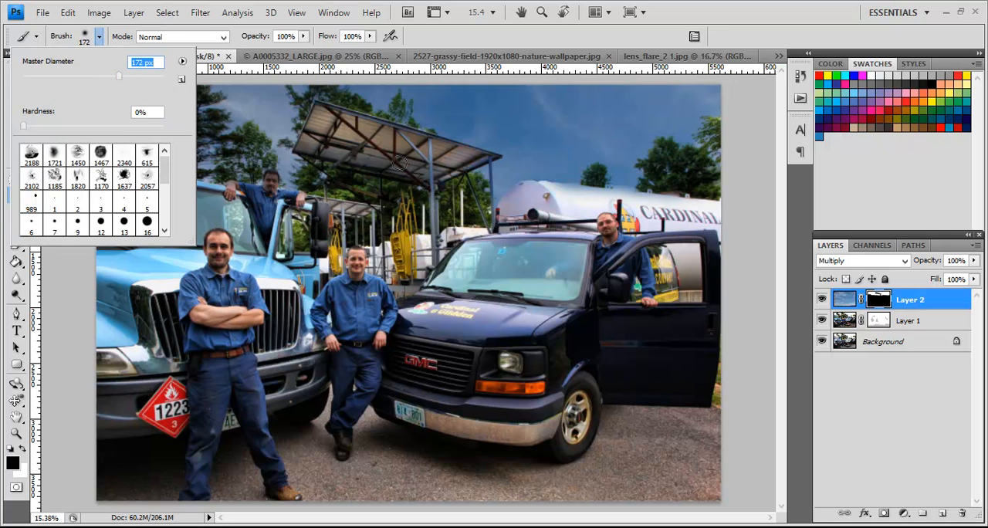
left_click(437, 168)
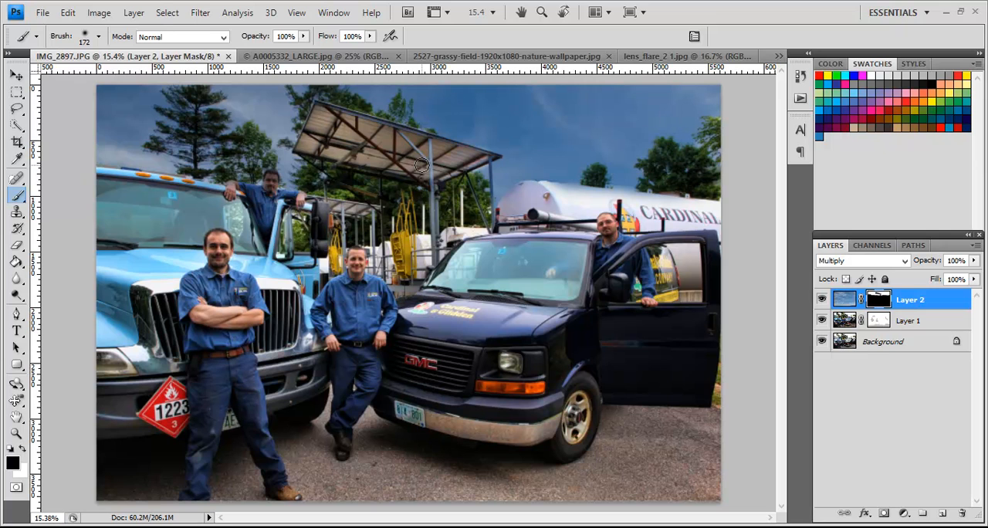
Step: Lower the brush opacity to 31% and paint Layer 2's mask black between the pine and the leafy tree
left_click(303, 36)
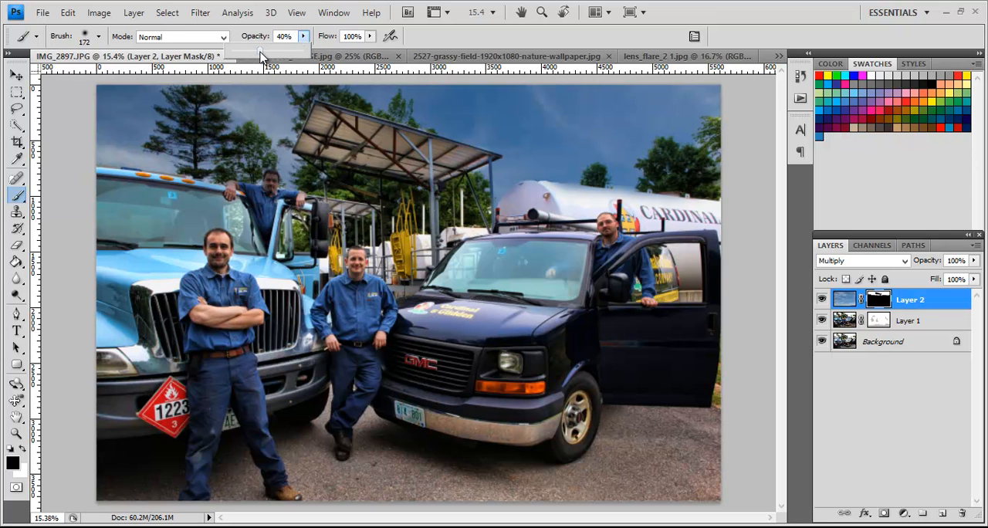
left_click_drag(261, 53, 252, 52)
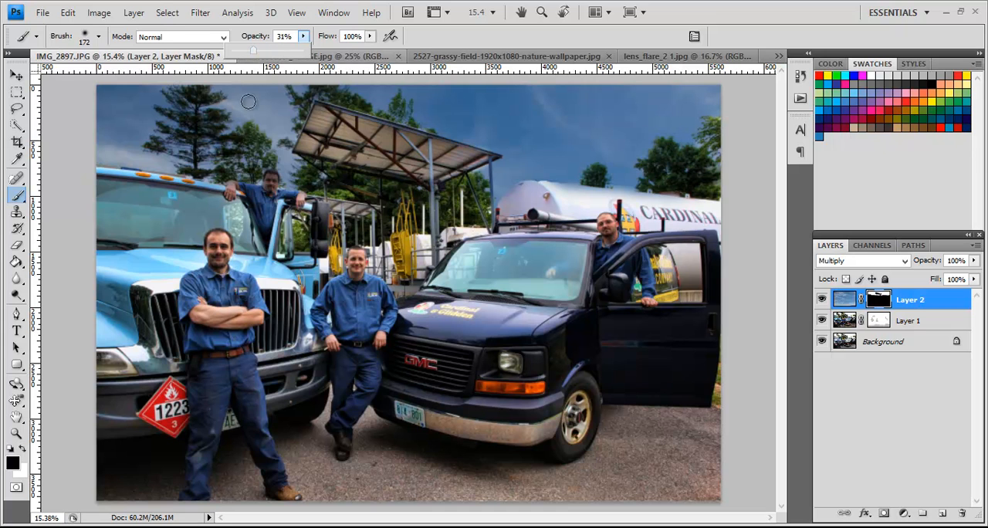
left_click(223, 130)
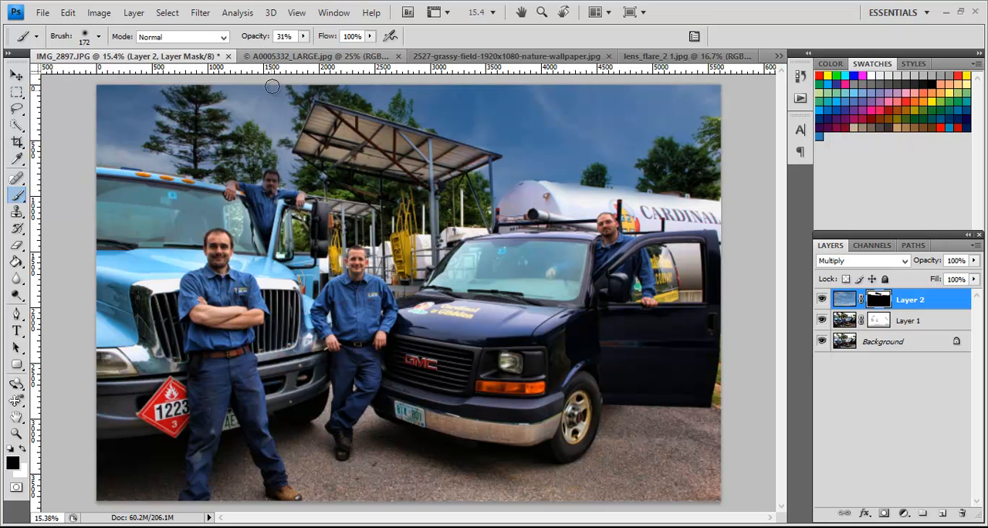
Step: Lower the brush opacity to 15% and paint Layer 2's mask black over the pine and the trees above the canopy
left_click(304, 37)
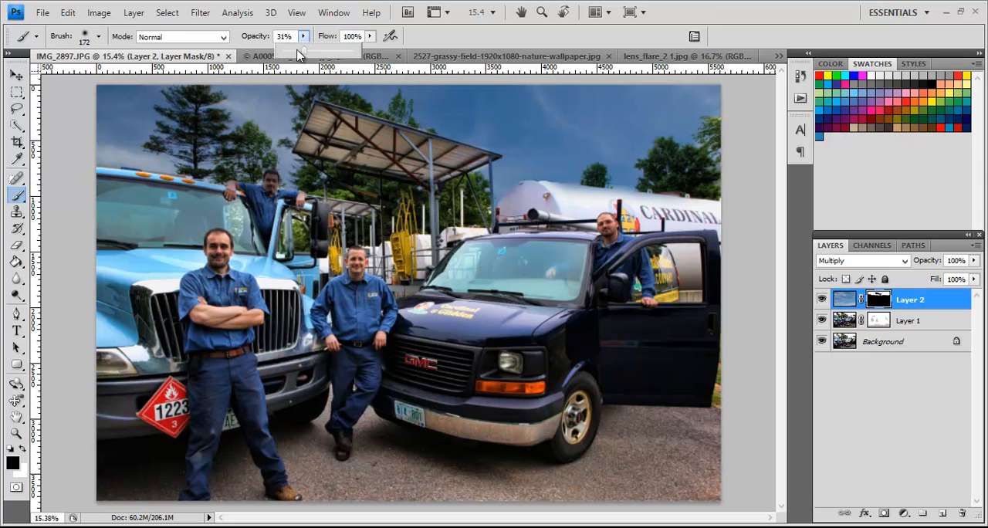
left_click_drag(294, 54, 291, 56)
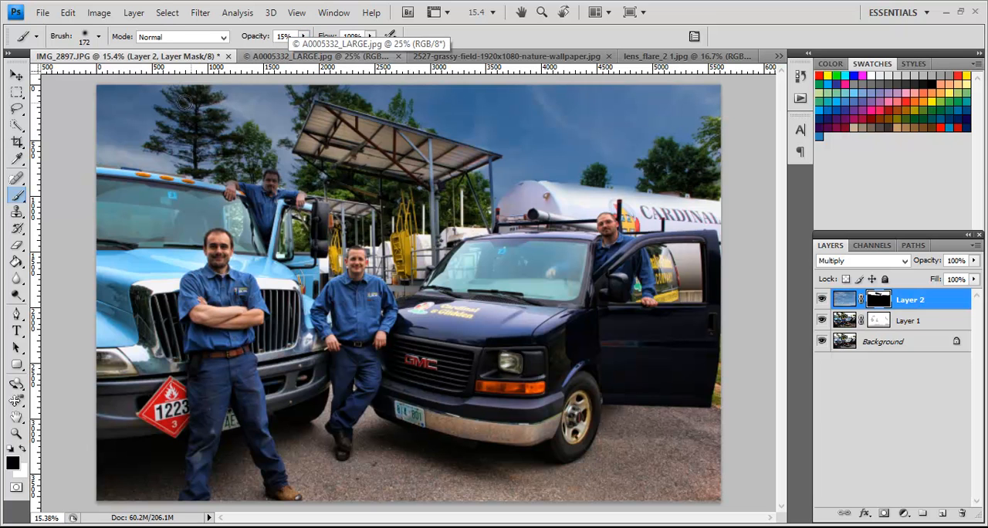
mouse_move(182, 104)
left_mouse_down()
mouse_move(165, 138)
mouse_move(174, 143)
left_mouse_up()
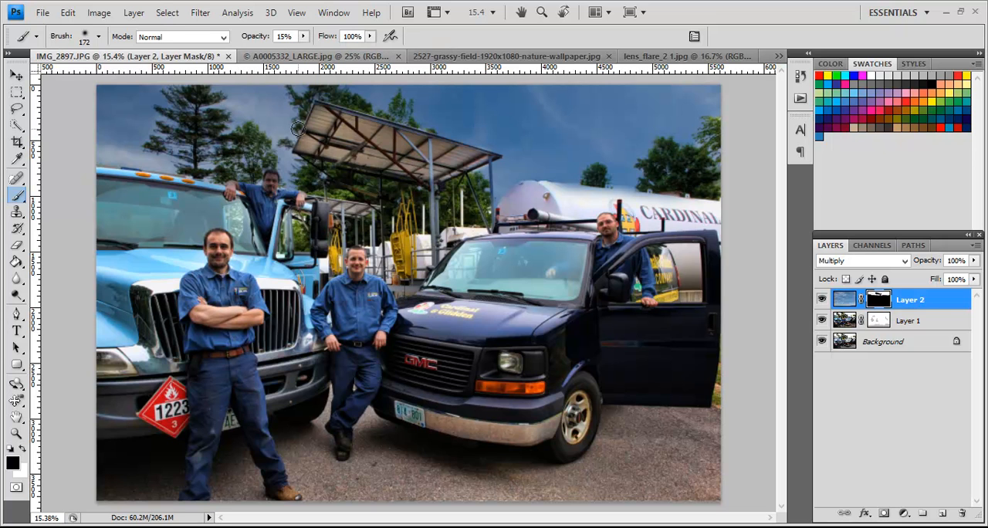
mouse_move(375, 116)
left_mouse_down()
mouse_move(415, 115)
mouse_move(373, 108)
left_mouse_up()
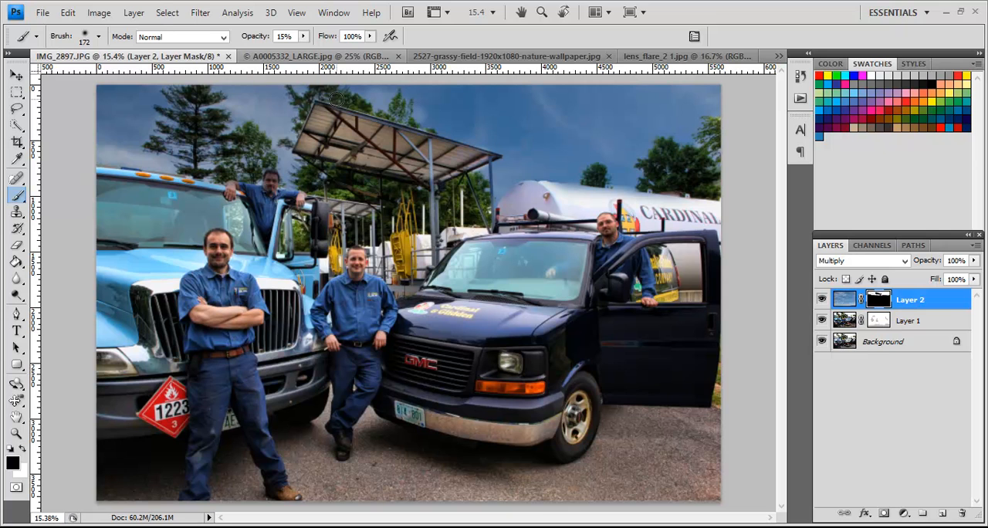
left_click_drag(340, 99, 368, 111)
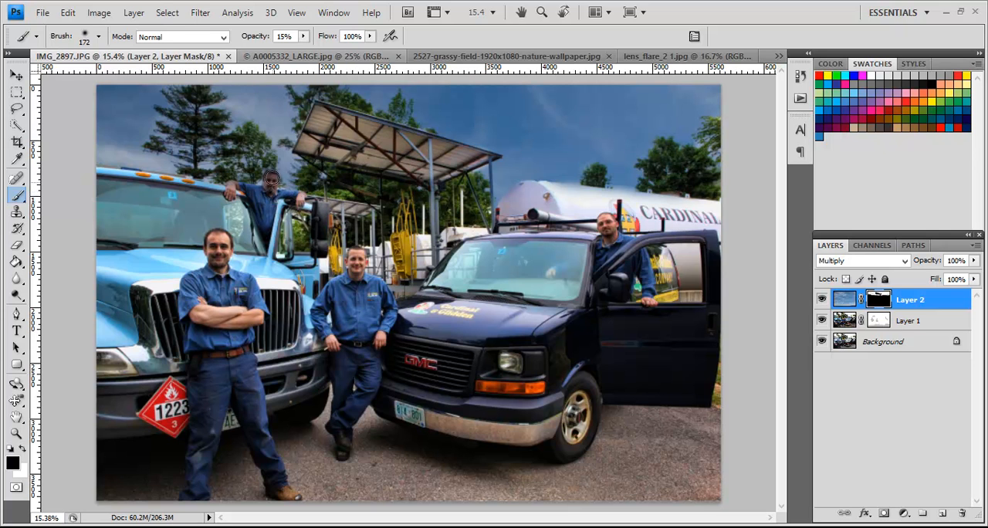
Step: Set the brush opacity to 100% and paint Layer 2's mask white in the gap beside the man on the truck cab
left_click(304, 36)
left_click_drag(311, 53, 373, 58)
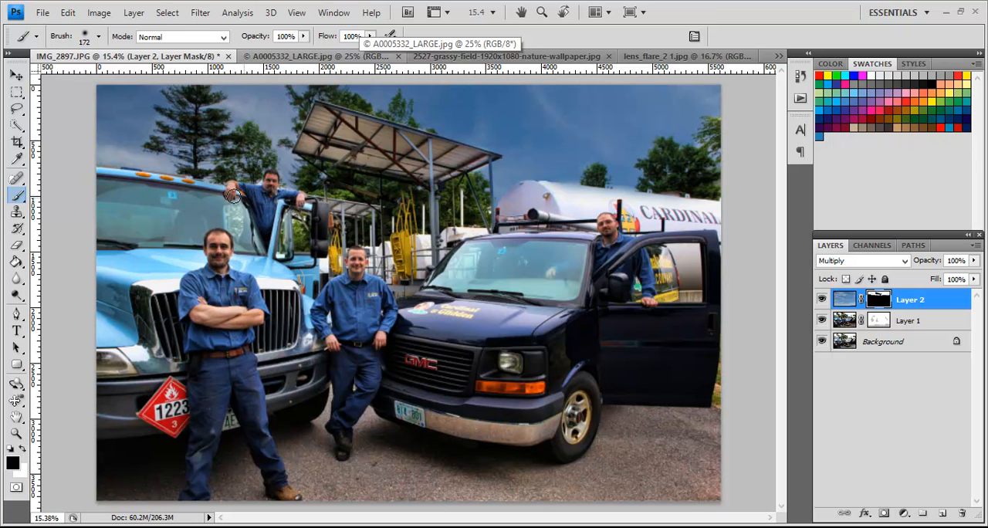
key("ctrl+plus")
key("ctrl+plus")
key("ctrl+plus")
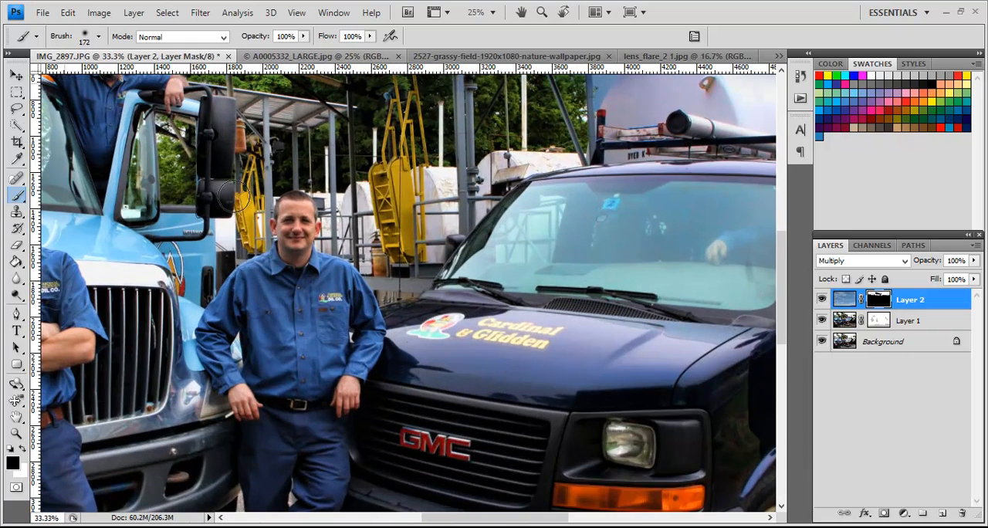
scroll(595, 182, "up", 4)
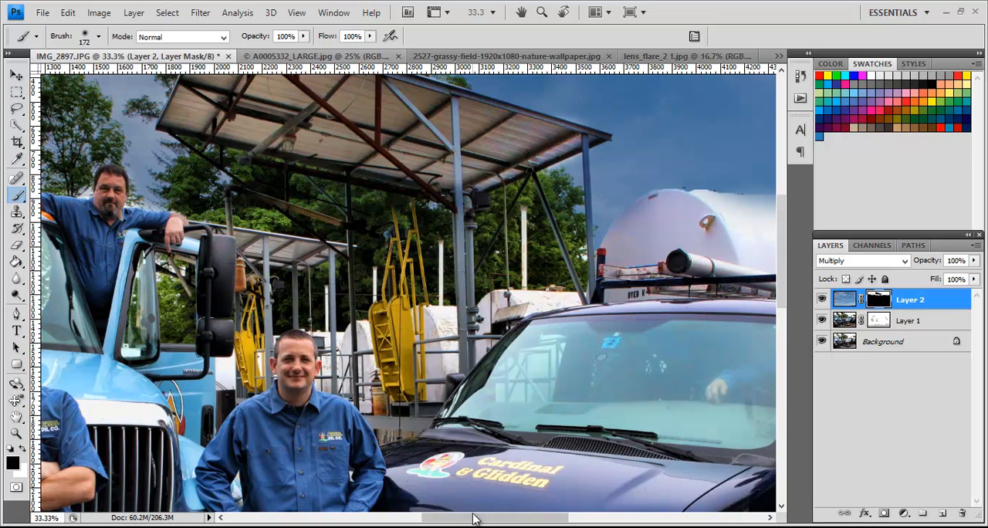
left_click_drag(472, 515, 450, 515)
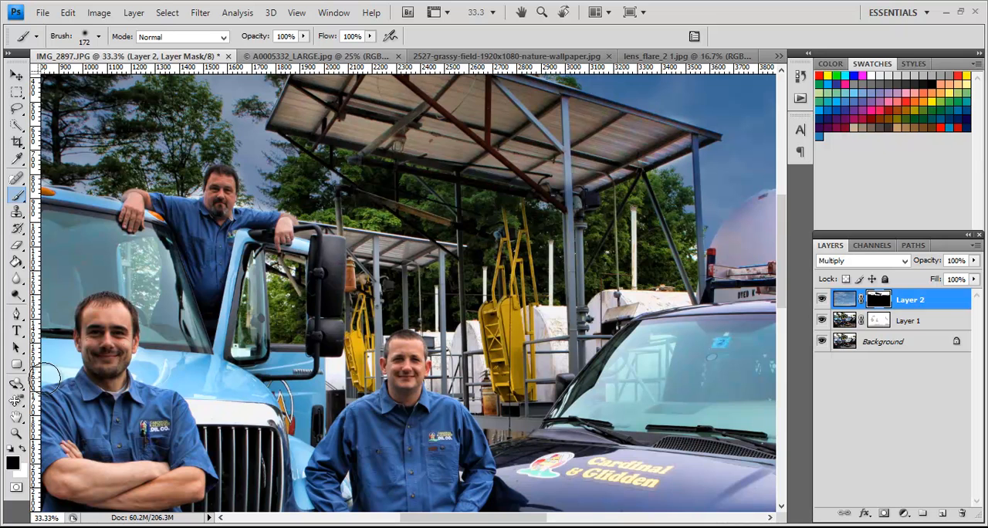
left_click(24, 450)
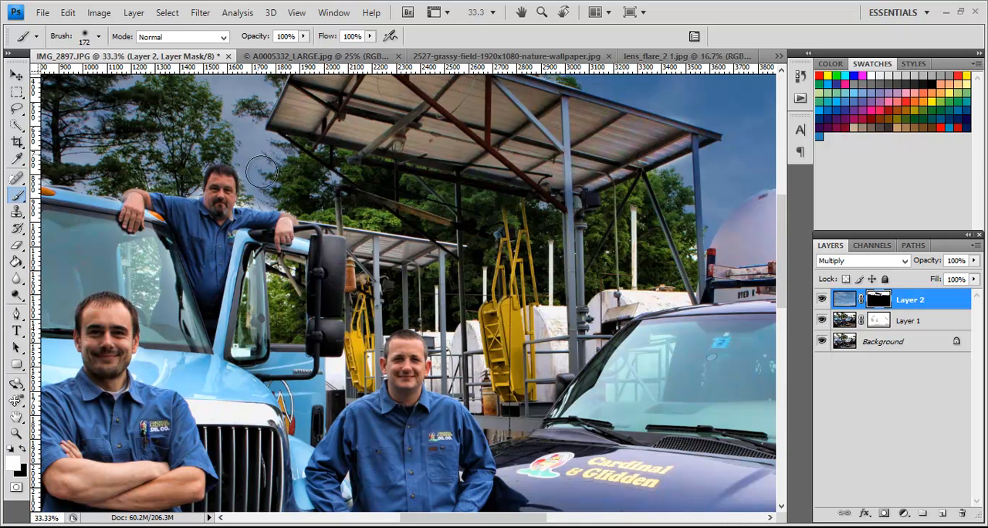
left_click_drag(248, 199, 267, 196)
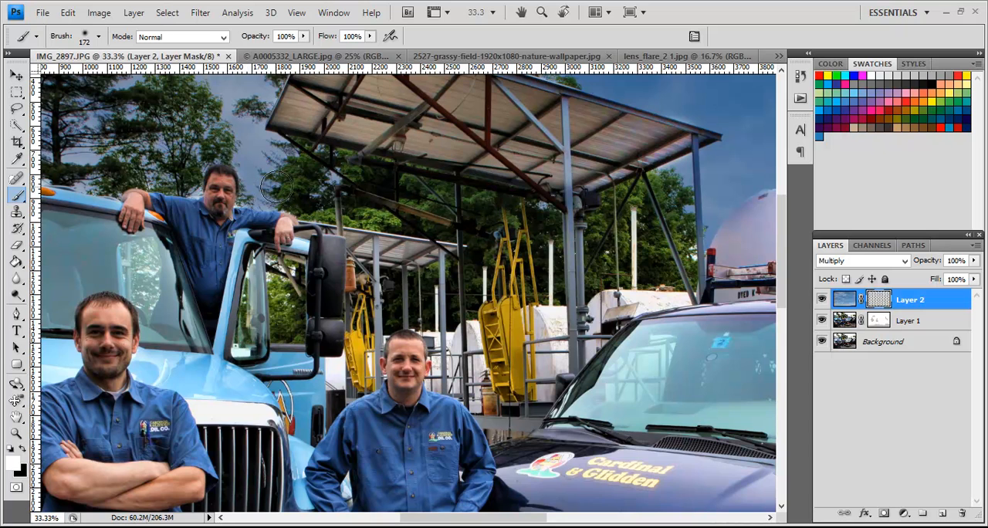
key("ctrl+minus")
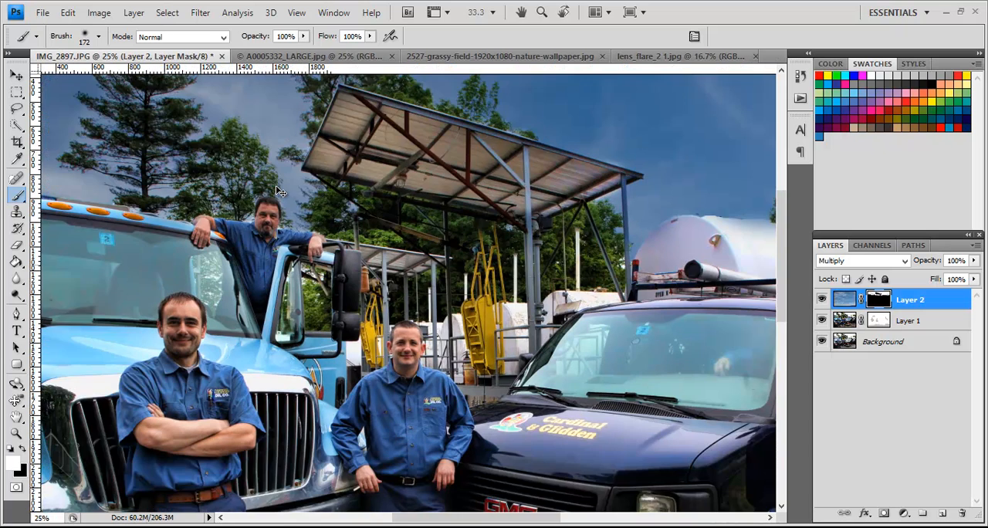
key("ctrl+0")
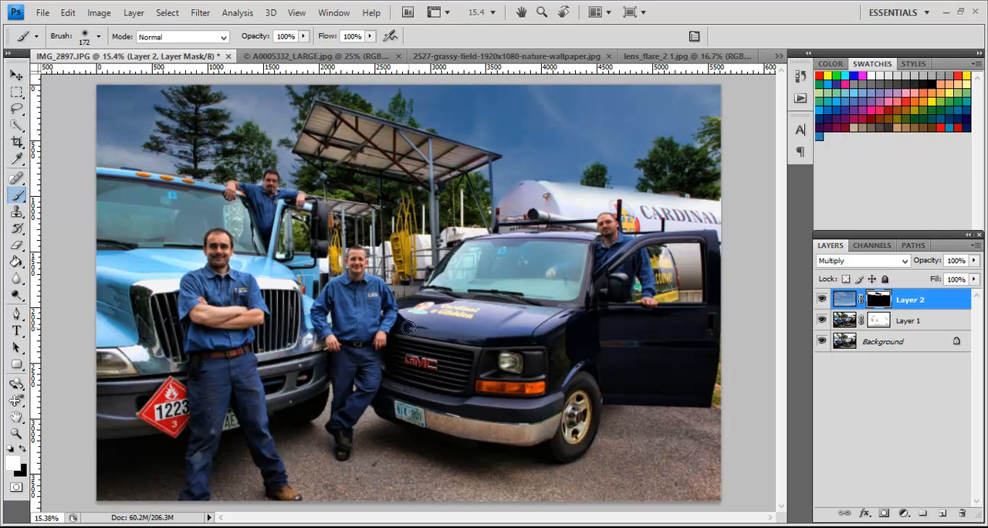
Step: Compare the original IMG_2897.JPG snapshot with the latest brush state in the document history
key("v")
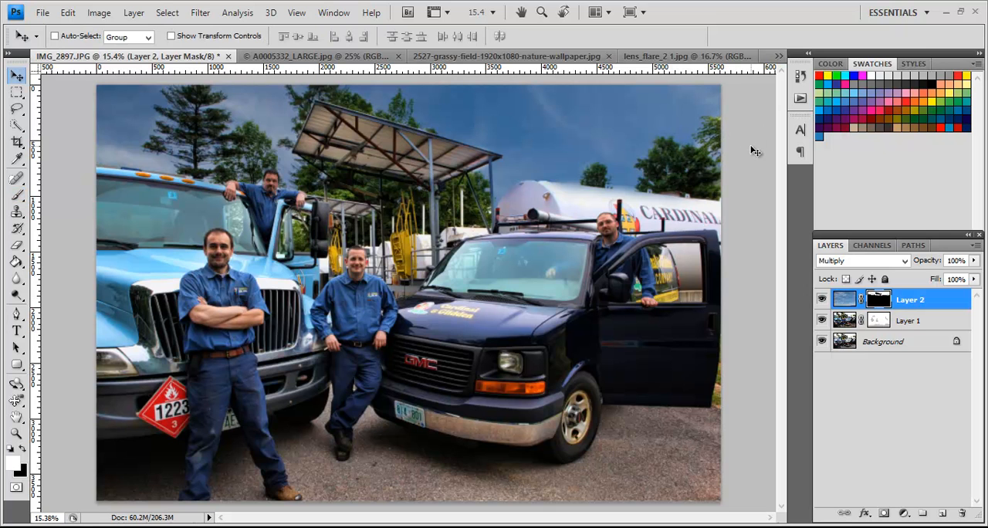
left_click(800, 76)
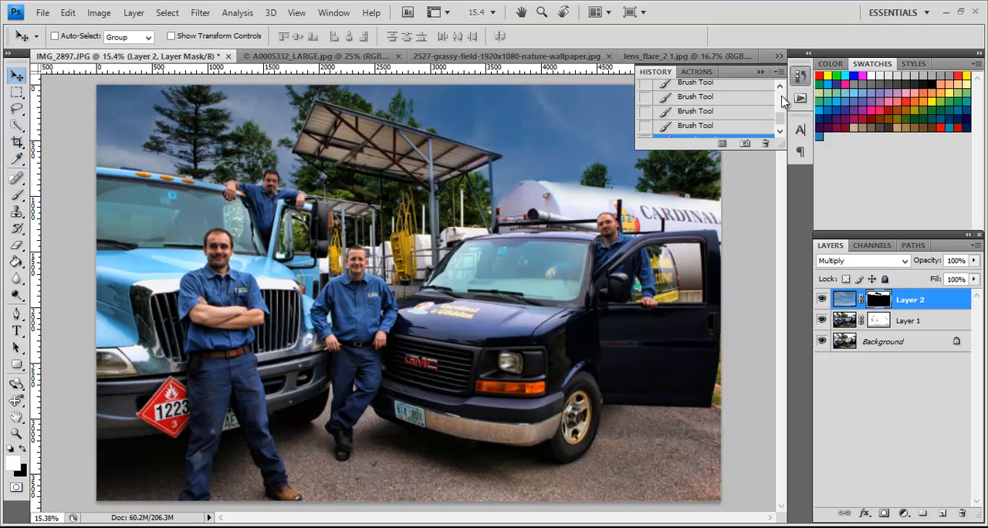
left_click_drag(781, 120, 781, 88)
left_click(755, 94)
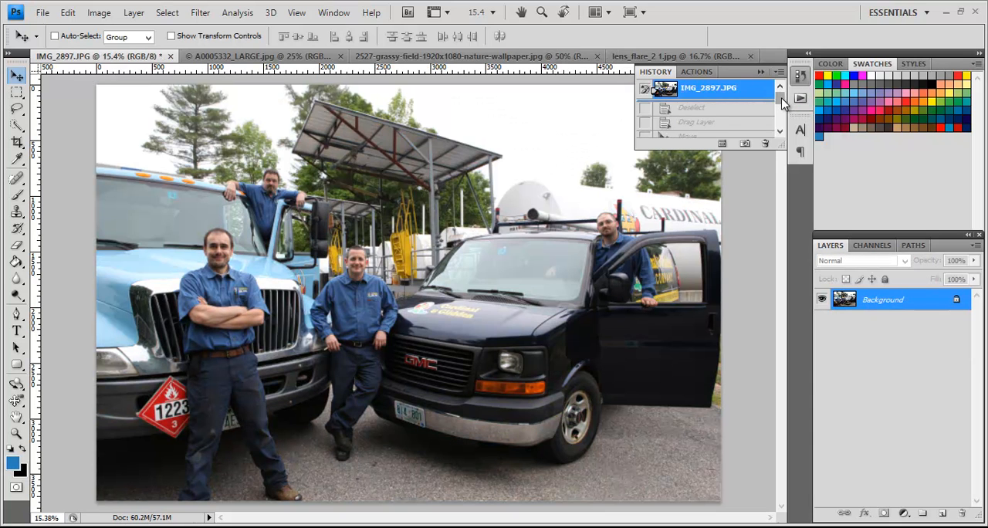
left_click_drag(781, 97, 781, 133)
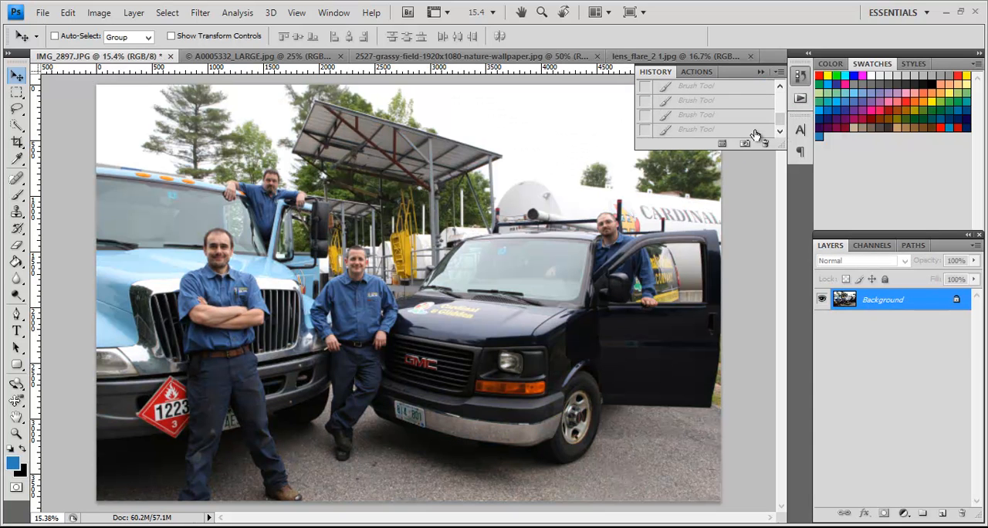
left_click(756, 131)
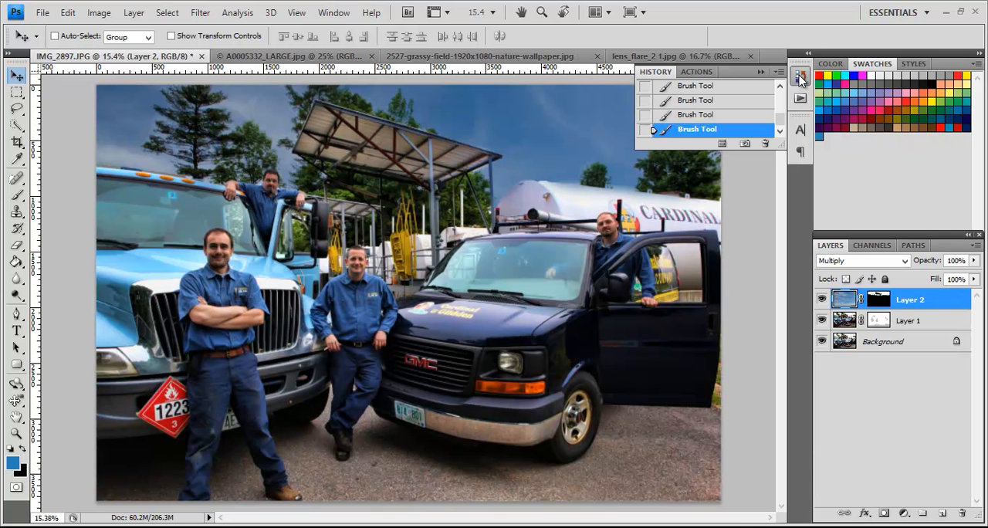
left_click(801, 77)
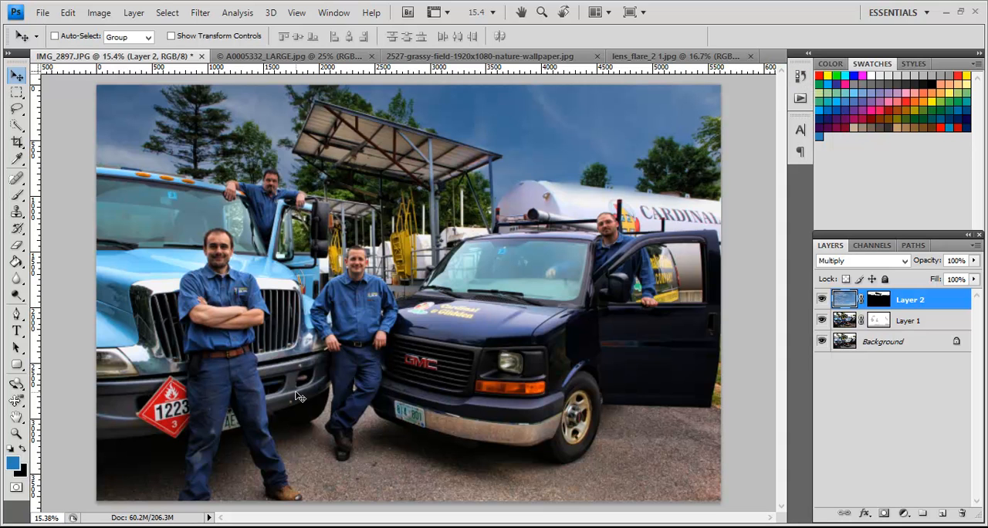
Step: Dodge the midtones of the blue truck's front fender on Layer 1's image with a soft 308 px brush
left_click(841, 327)
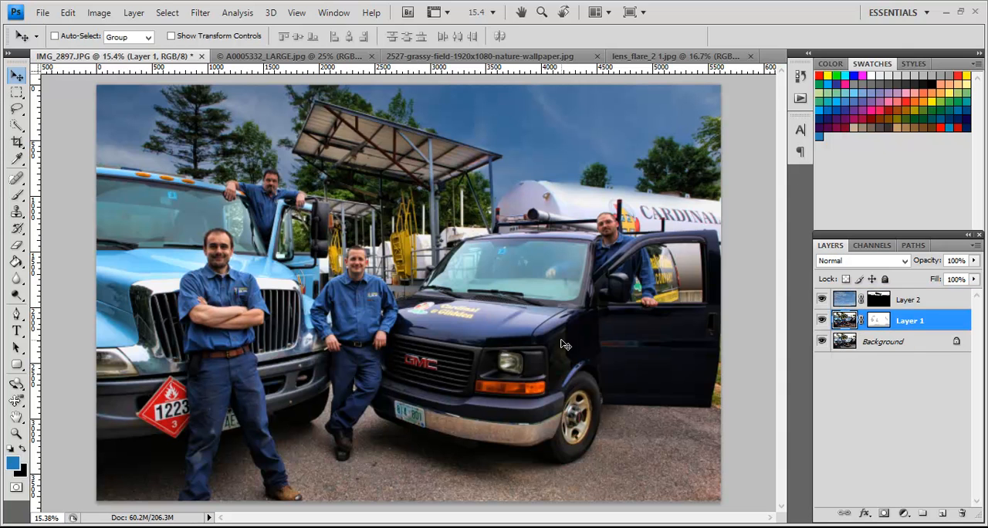
left_click(16, 295)
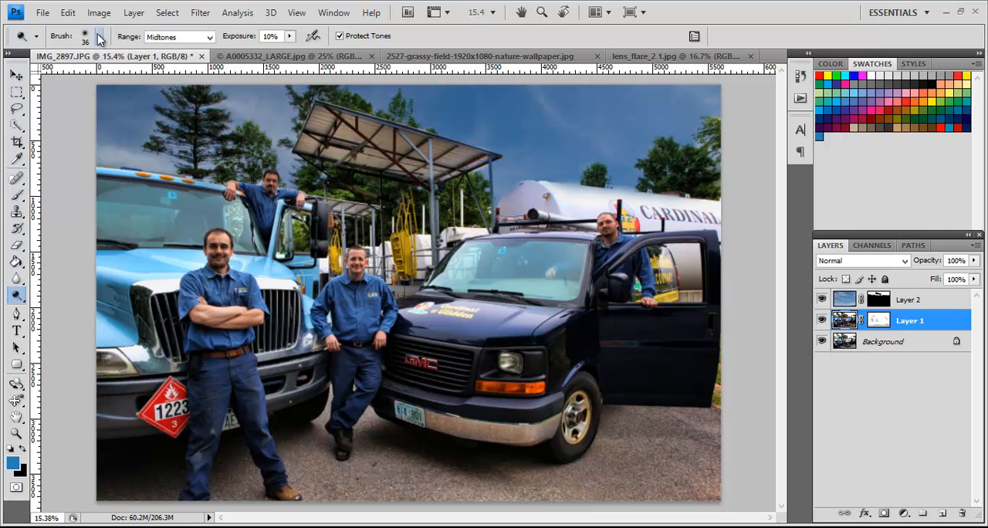
left_click(99, 36)
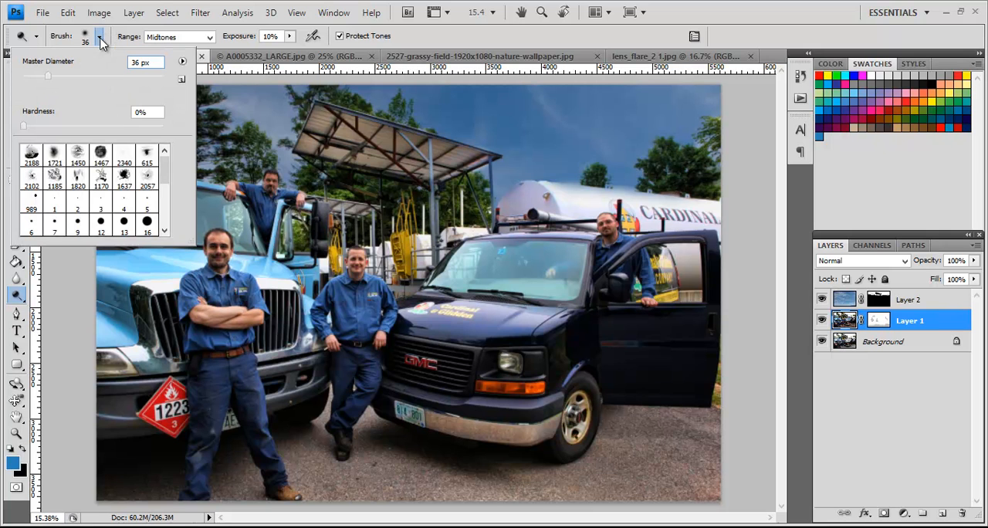
left_click(115, 76)
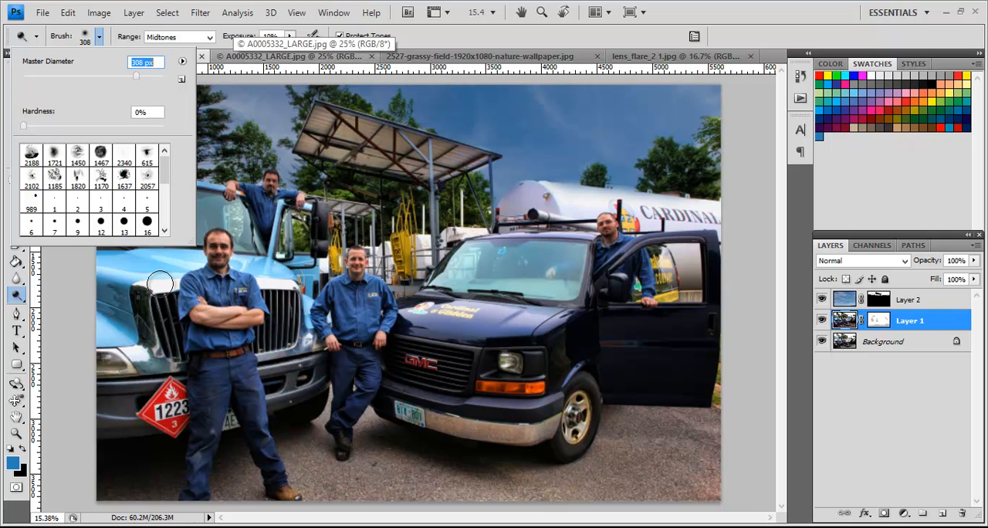
left_click(142, 301)
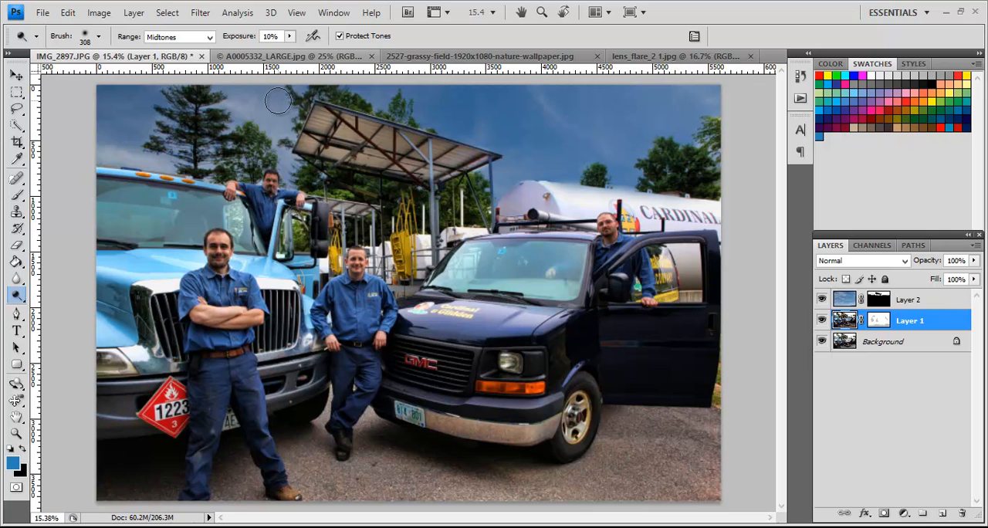
Step: Dodge the highlights on the blue truck's grille and bumper and on the van's headlight and bumper
left_click(209, 36)
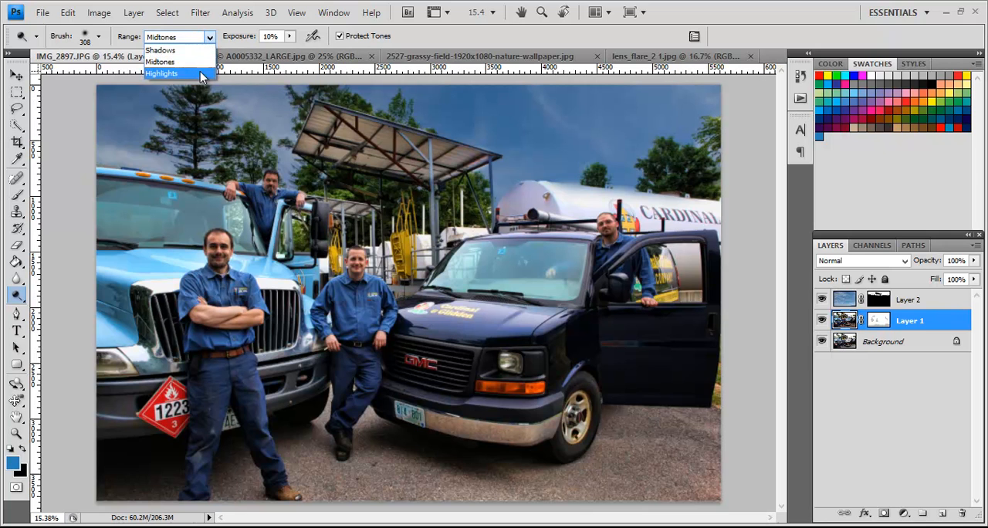
left_click(201, 74)
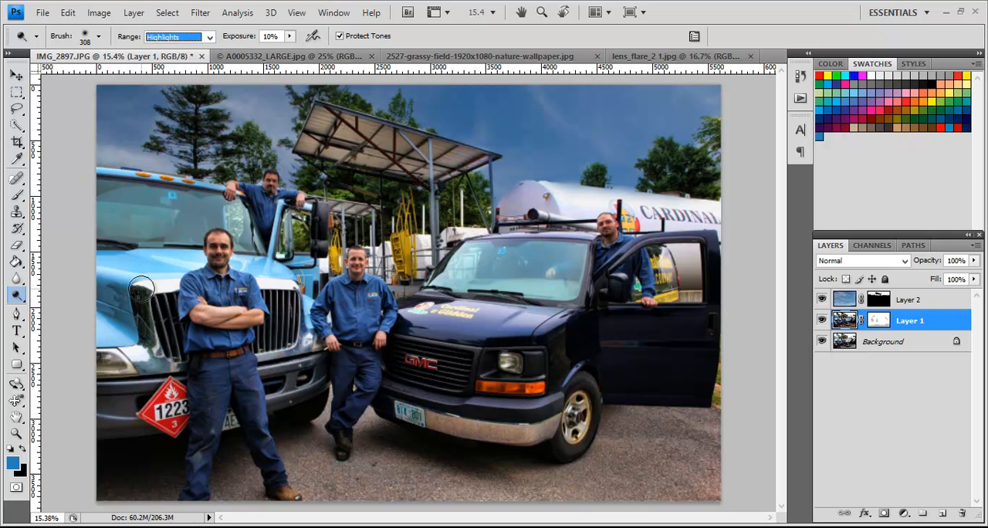
mouse_move(158, 370)
left_mouse_down()
mouse_move(152, 329)
mouse_move(101, 362)
mouse_move(144, 363)
mouse_move(173, 319)
left_mouse_up()
mouse_move(273, 353)
left_mouse_down()
mouse_move(263, 347)
mouse_move(292, 333)
mouse_move(305, 352)
left_mouse_up()
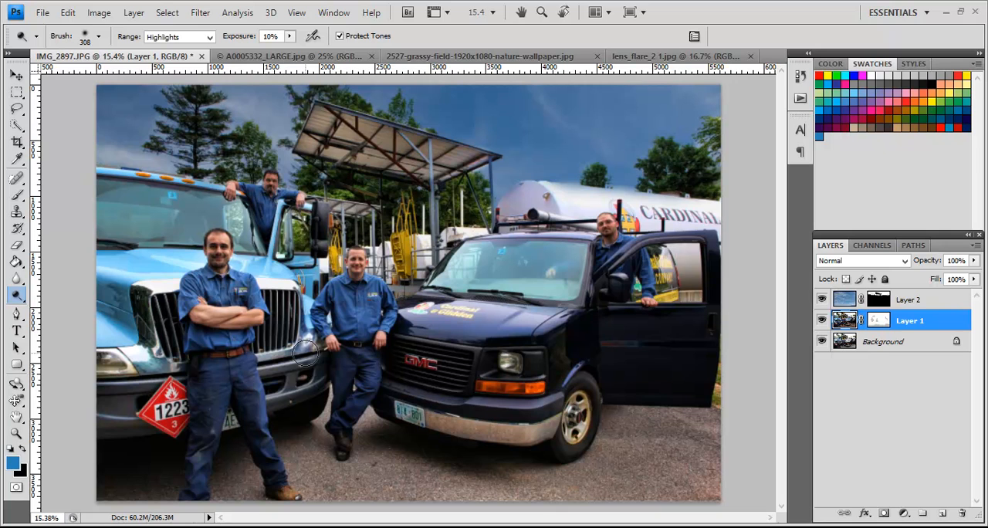
mouse_move(517, 363)
left_mouse_down()
mouse_move(502, 362)
mouse_move(514, 362)
left_mouse_up()
mouse_move(489, 403)
left_mouse_down()
mouse_move(434, 418)
mouse_move(484, 432)
mouse_move(467, 421)
mouse_move(560, 426)
mouse_move(482, 431)
mouse_move(444, 419)
left_mouse_up()
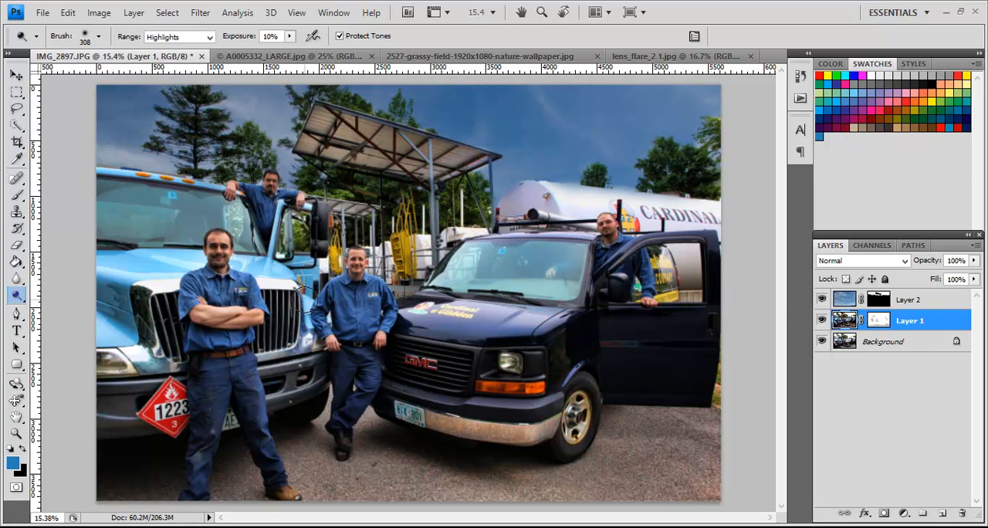
Step: Add a new empty layer directly above Layer 1
left_click(878, 320)
left_click(846, 319)
left_click(941, 512)
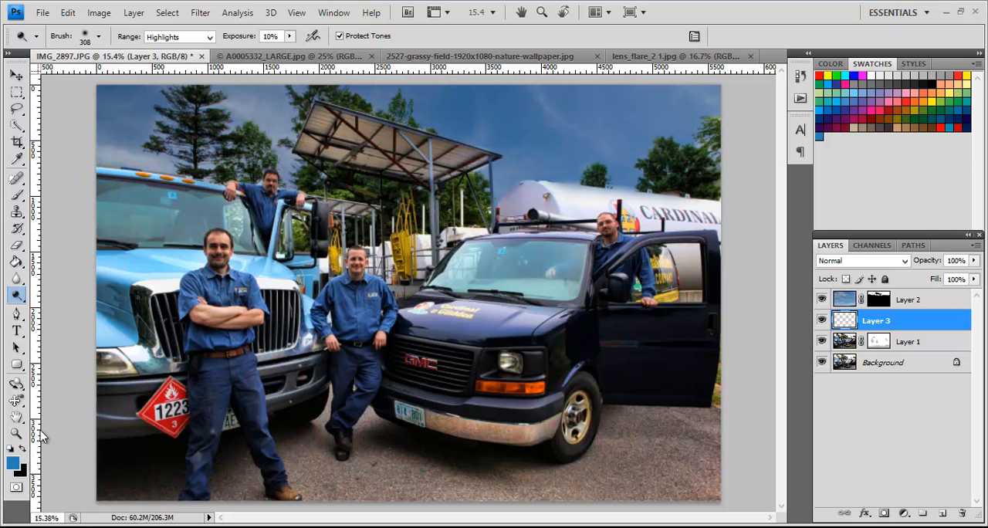
Step: Try filling Layer 3 with black as the foreground colour, and undo the fill
left_click(23, 449)
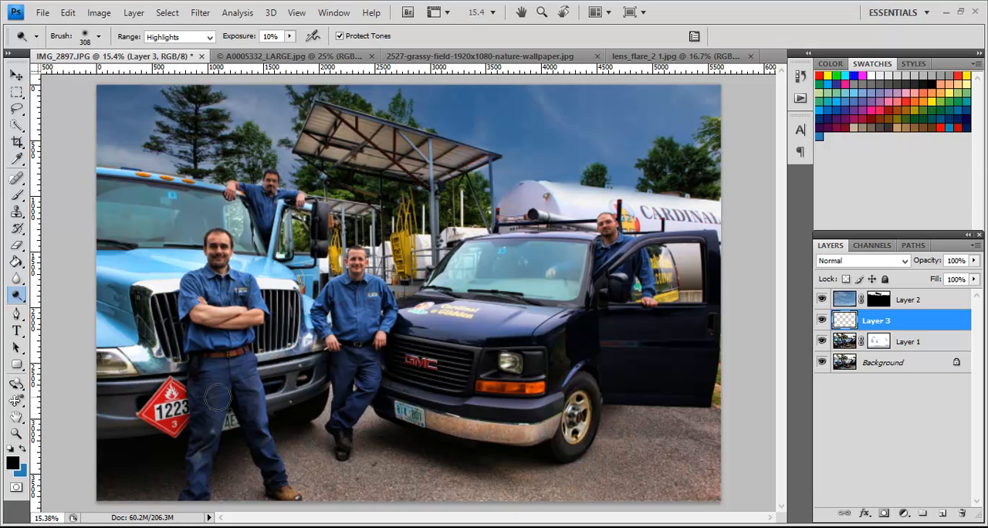
key("alt+BackSpace")
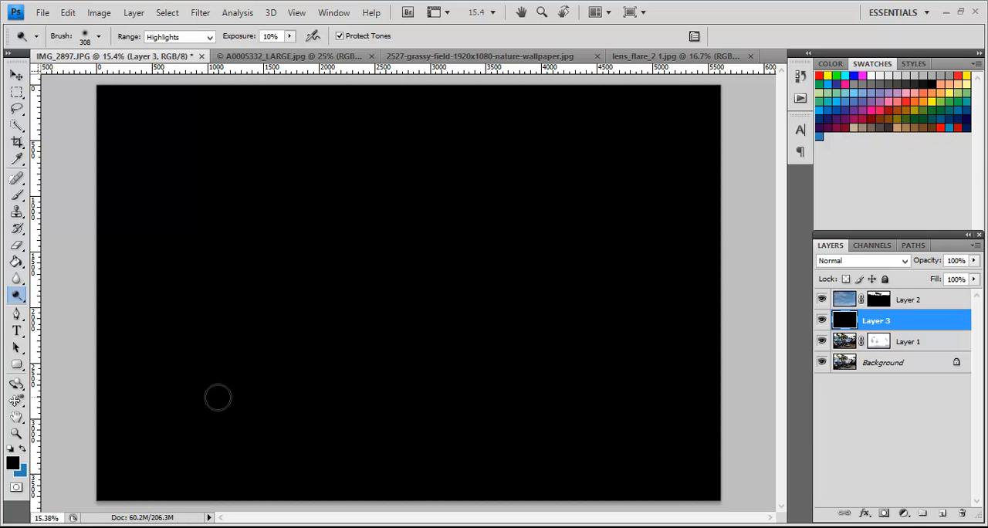
key("ctrl+z")
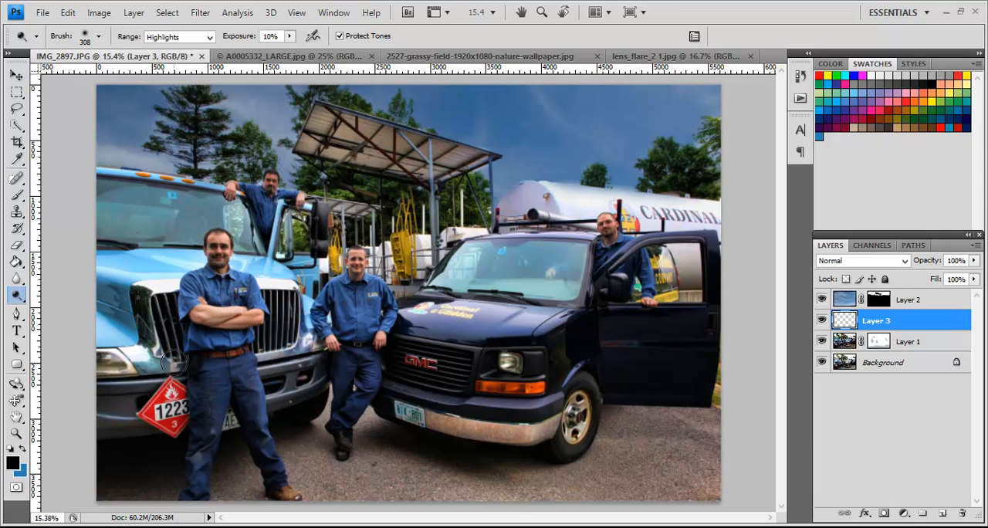
Step: Draw a circular selection around the van's headlight and fill it with black on Layer 3
left_click(16, 92)
left_click(34, 104)
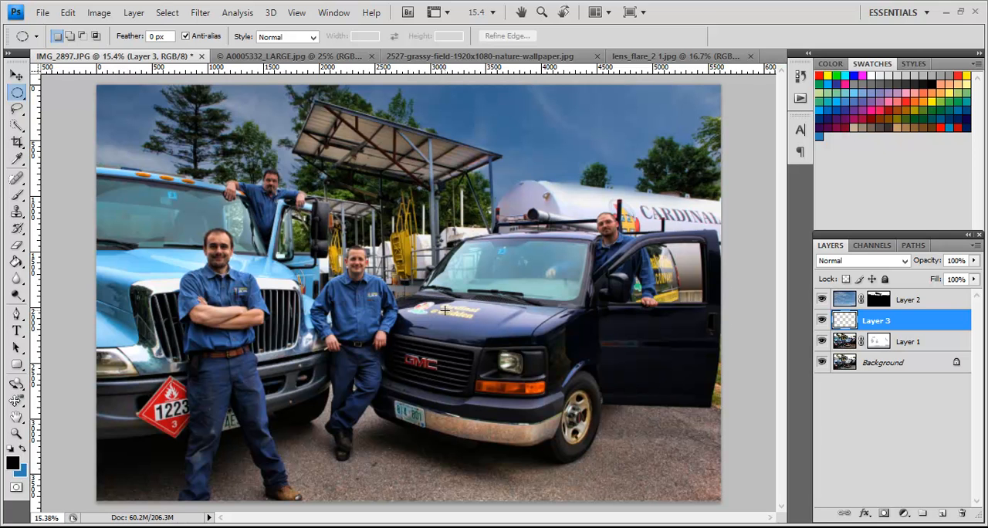
left_click_drag(444, 309, 600, 459)
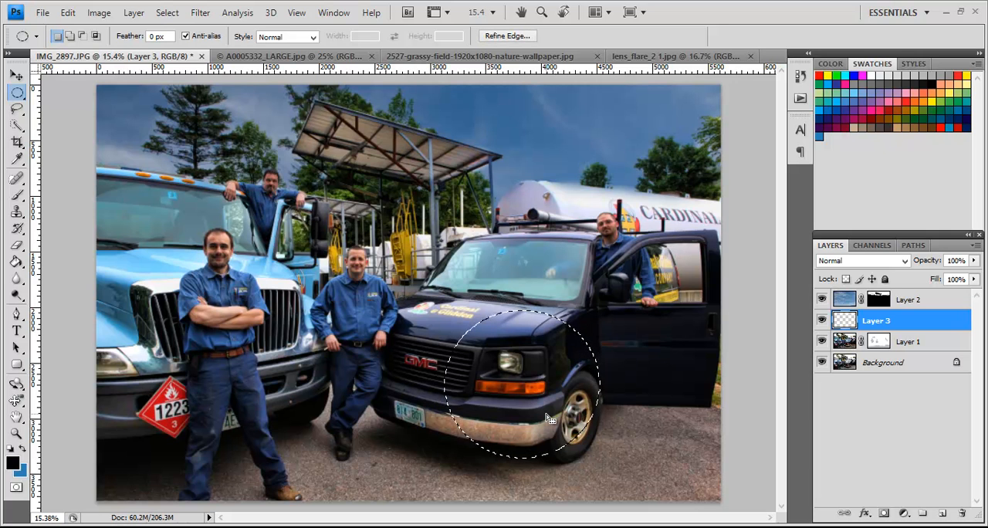
key("ctrl+d")
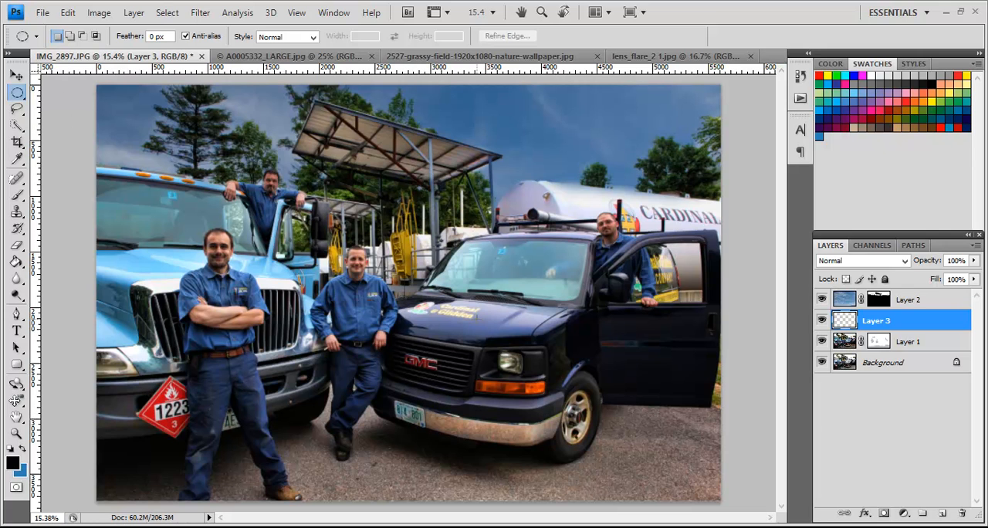
left_click_drag(542, 390, 603, 460)
left_click_drag(568, 415, 532, 392)
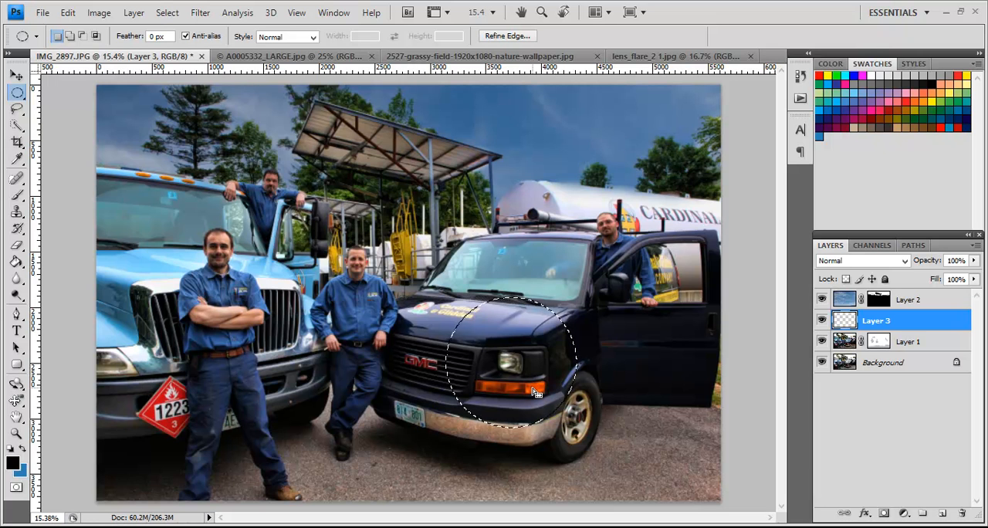
key("alt")
left_click(438, 398)
key("alt+BackSpace")
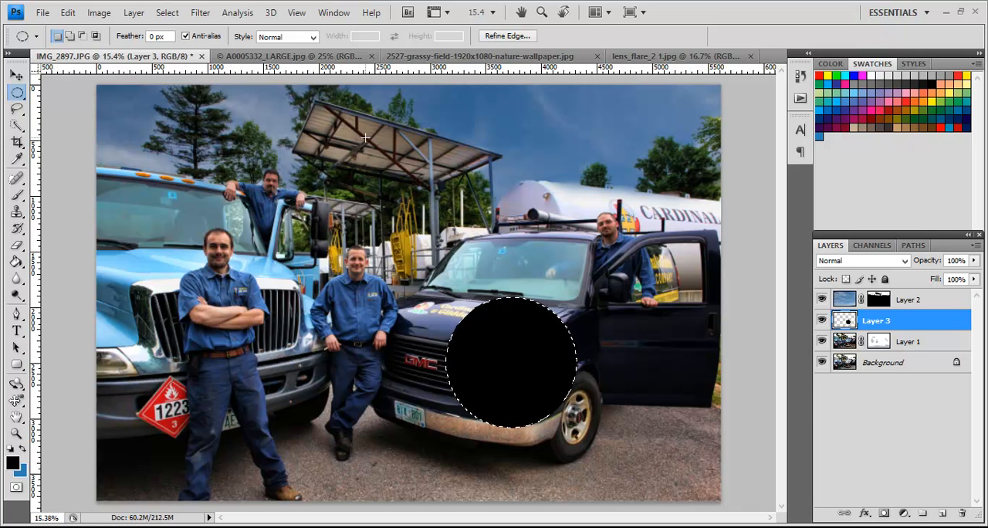
Step: Render a 105mm Prime lens flare at 100% brightness in the middle of the black circle
left_click(199, 13)
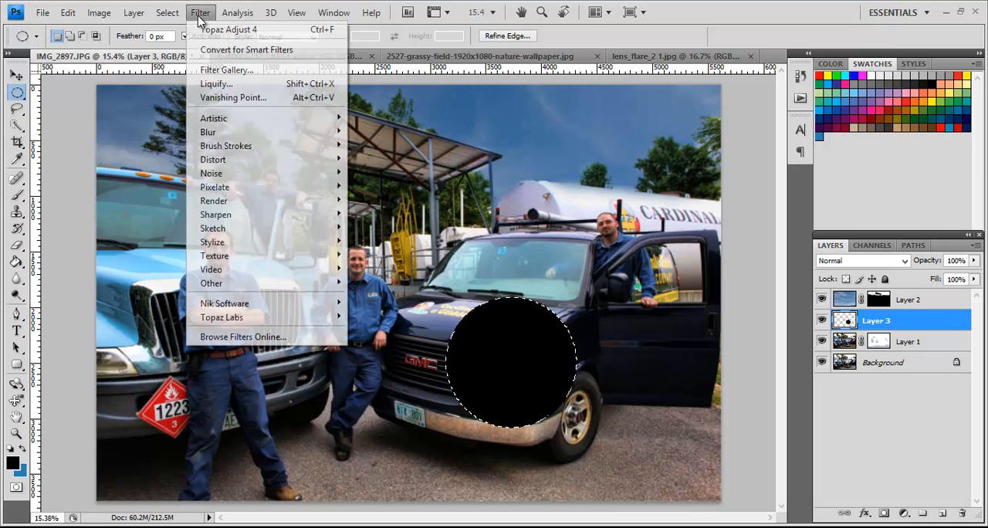
mouse_move(312, 201)
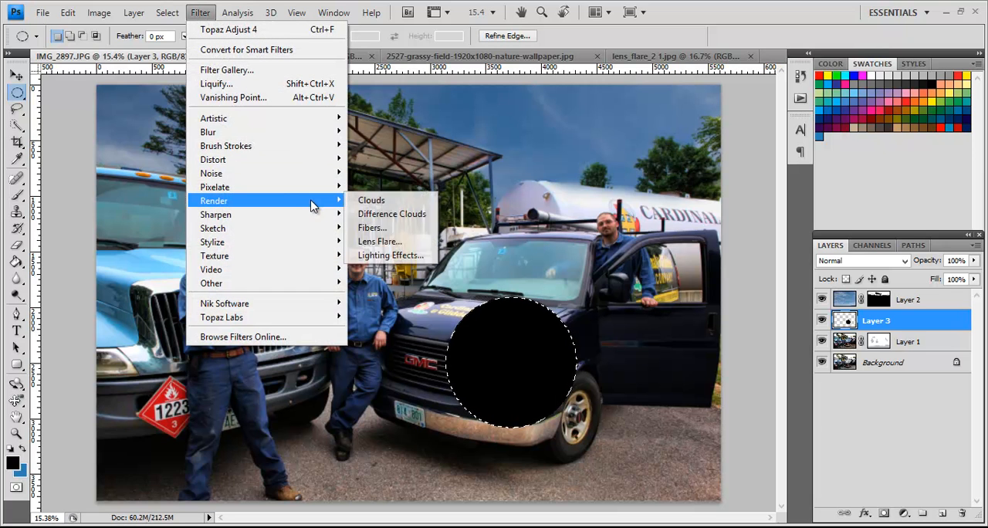
left_click(379, 242)
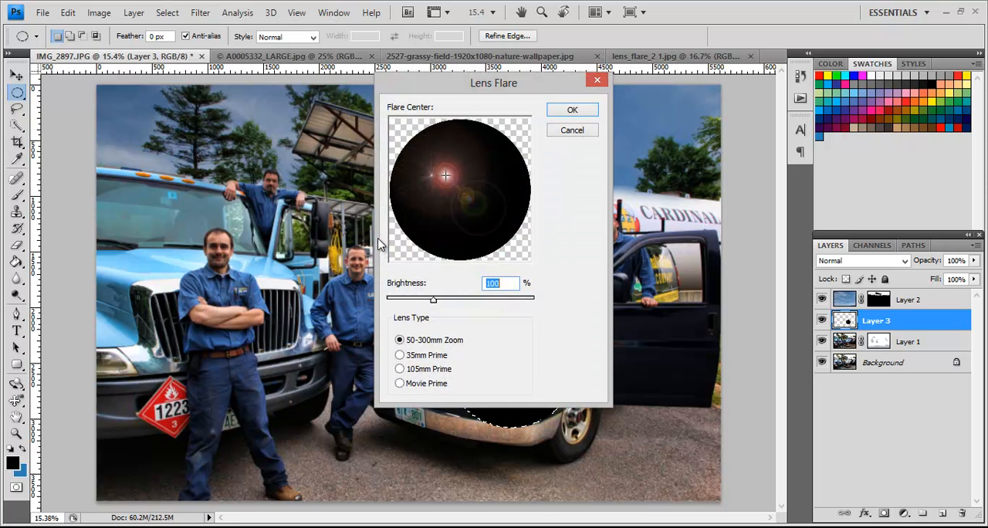
left_click(432, 372)
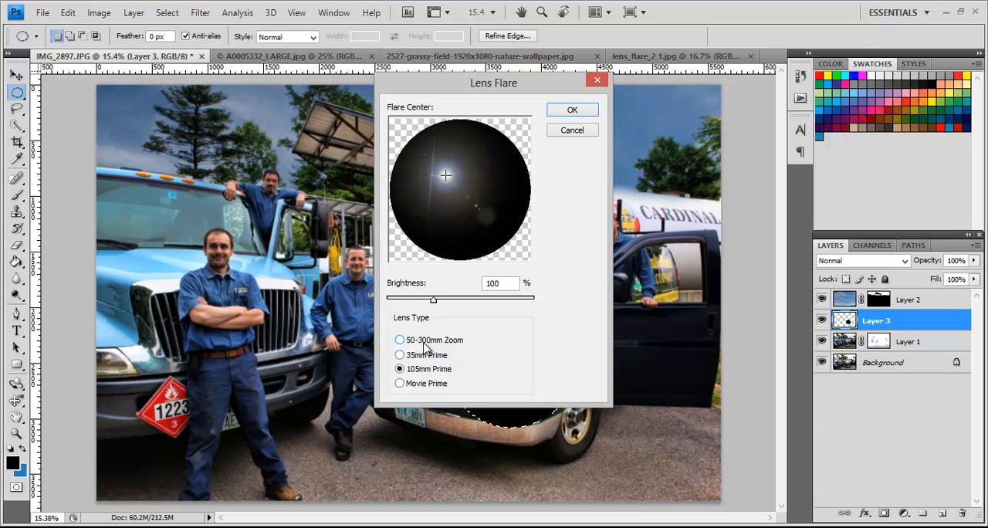
left_click(426, 342)
left_click(425, 357)
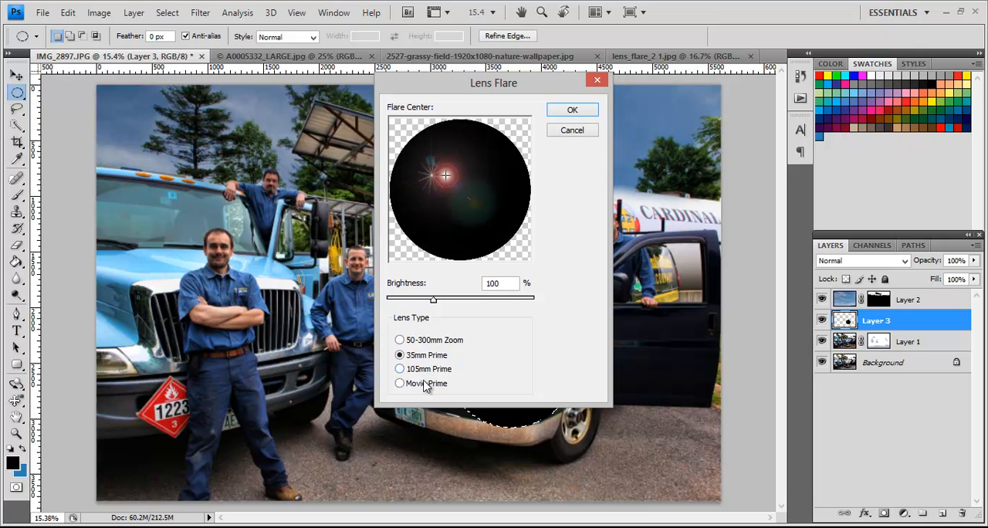
left_click(426, 386)
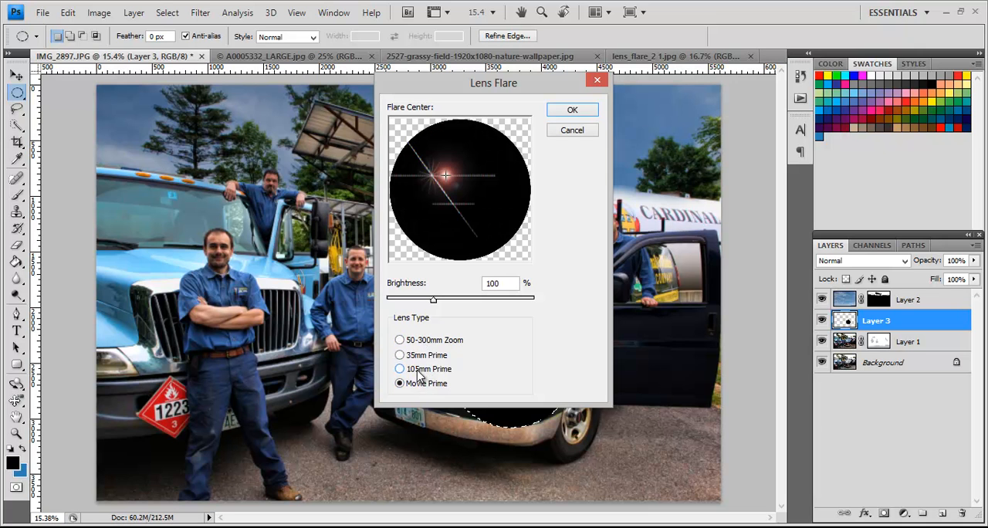
left_click(418, 371)
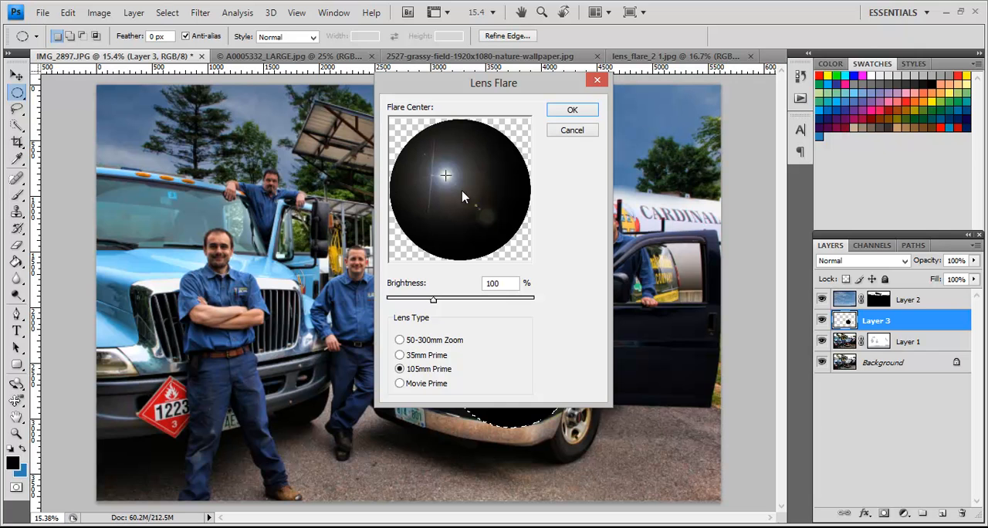
left_click_drag(441, 173, 458, 188)
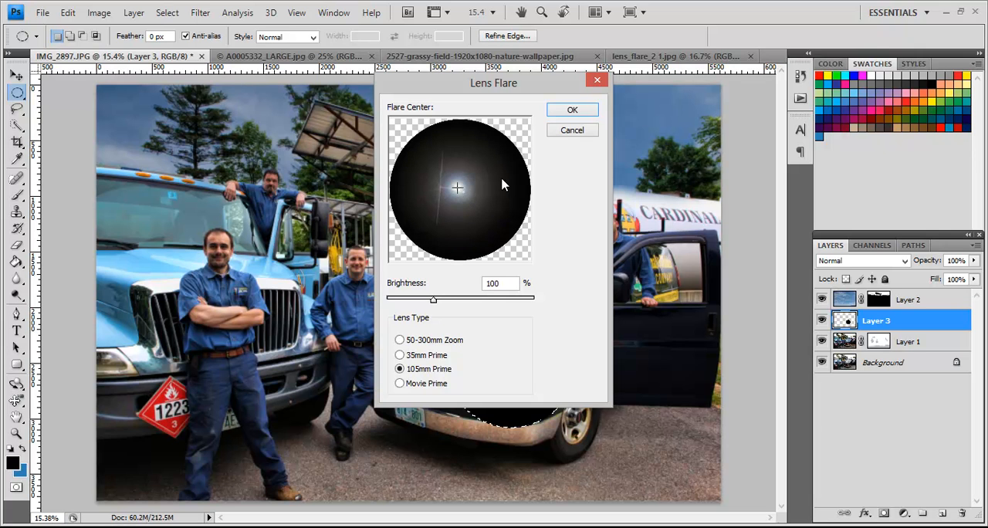
left_click(571, 113)
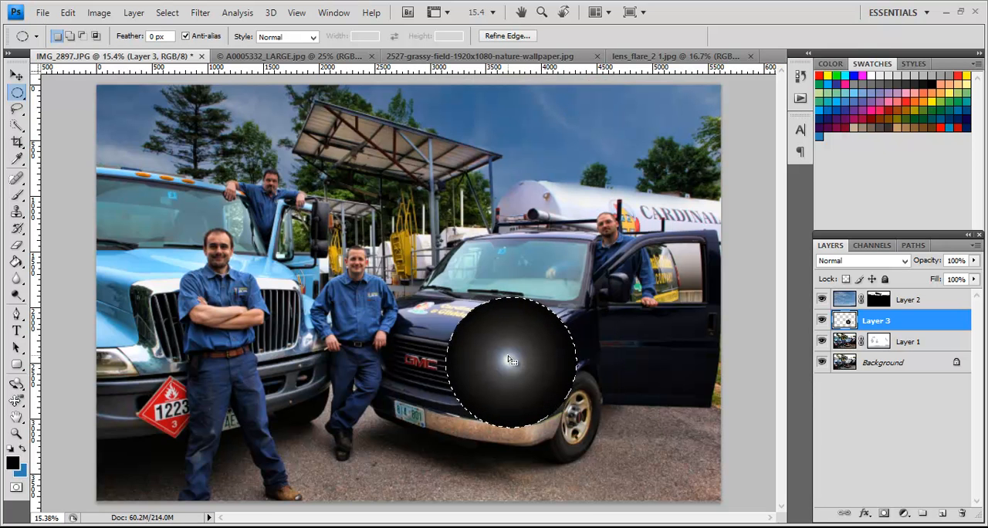
Step: Deselect the circle and set Layer 3's blend mode to Screen
key("ctrl+d")
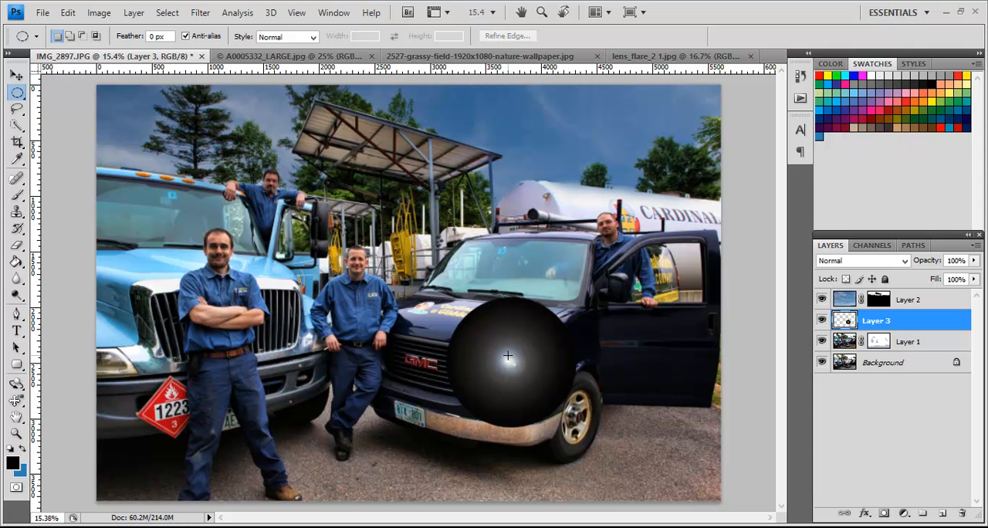
left_click(884, 264)
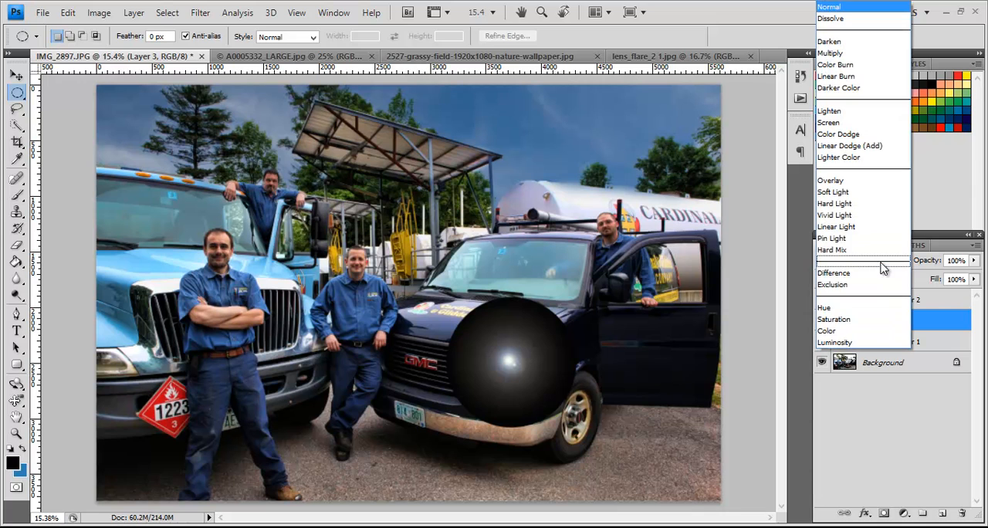
left_click(851, 126)
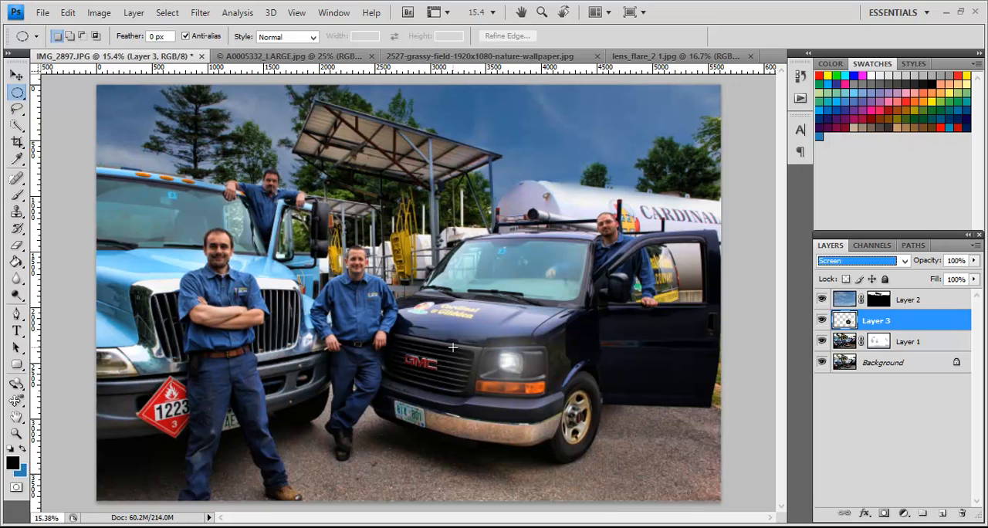
Step: Darken the flare on Layer 3 with Levels, setting the input black point to 18 and the midtones to 0.83
left_click(98, 13)
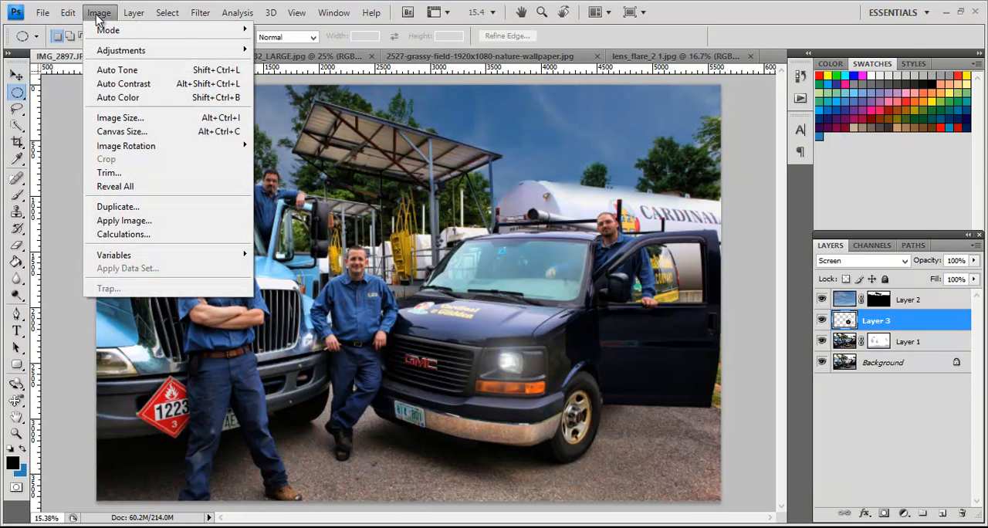
mouse_move(243, 50)
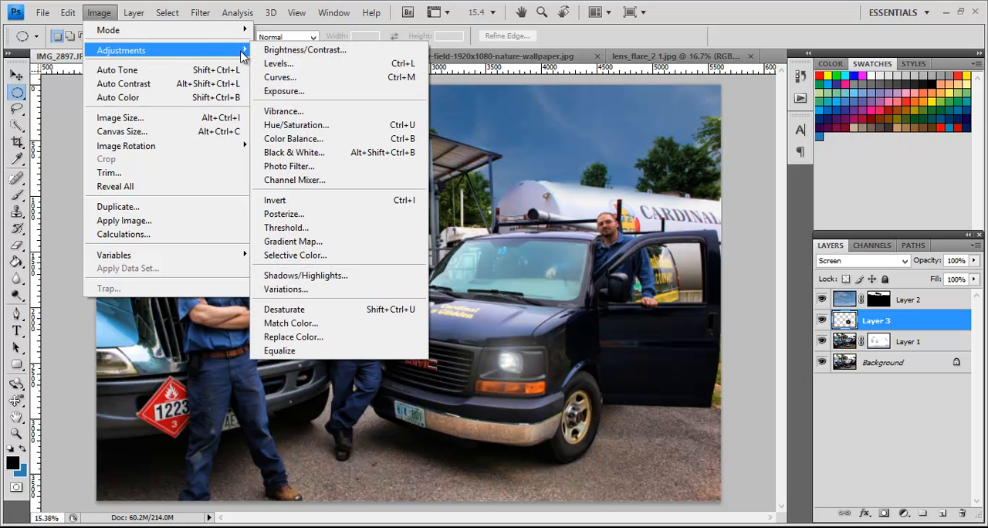
left_click(272, 66)
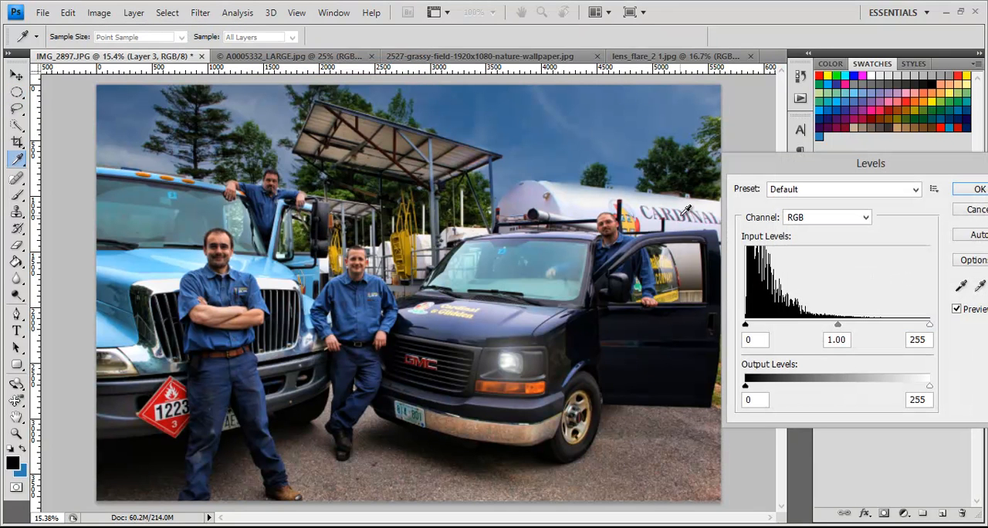
left_click_drag(746, 325, 760, 328)
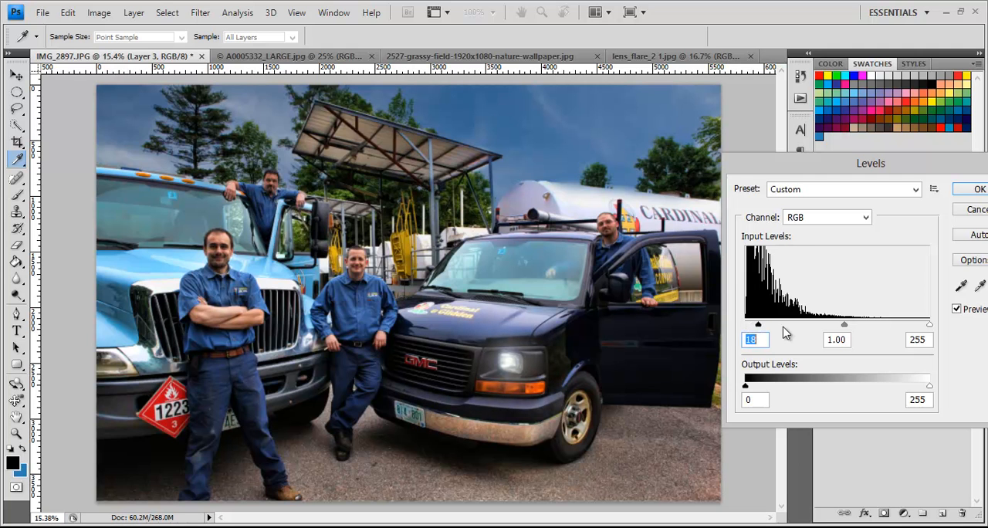
left_click_drag(844, 325, 856, 331)
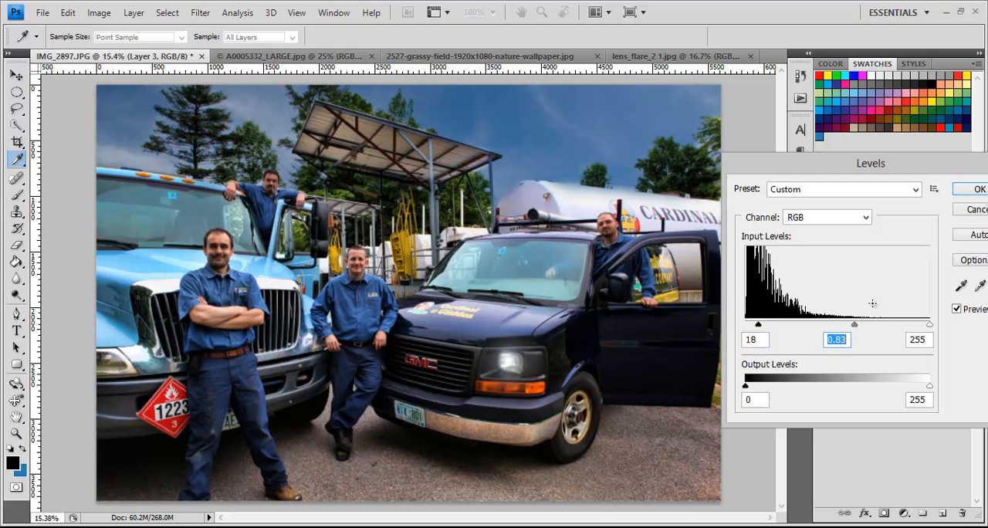
left_click(972, 190)
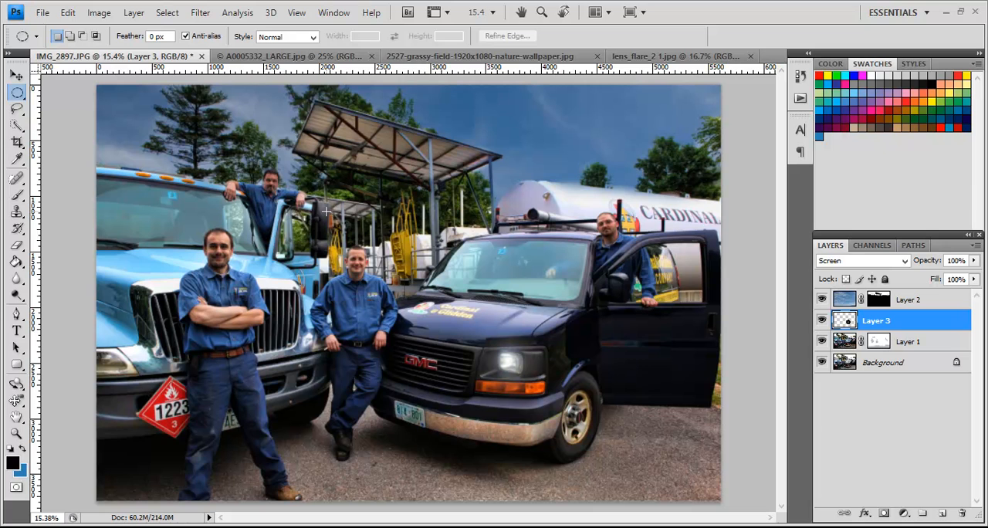
Step: Colorize the flare on Layer 3 blue with Hue/Saturation, using hue 221 and saturation 46
left_click(98, 16)
mouse_move(194, 51)
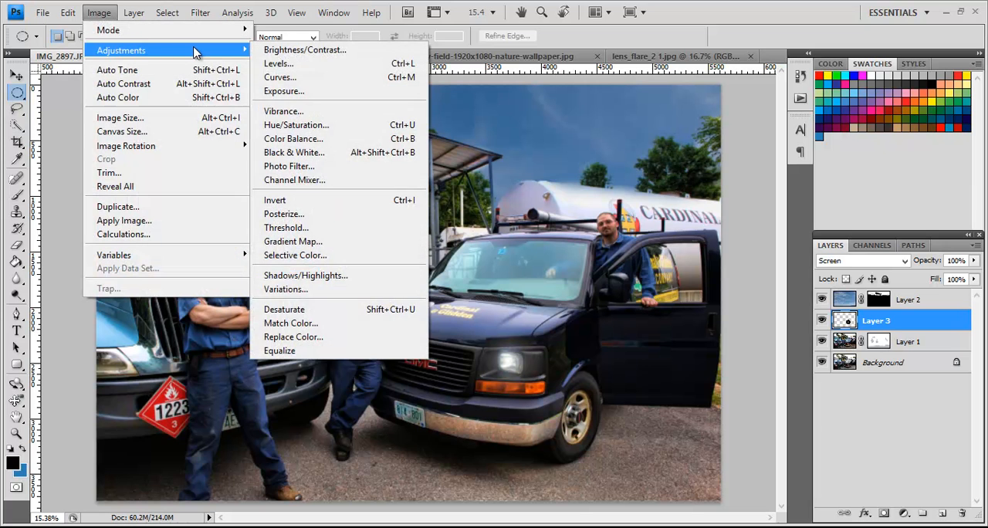
left_click(299, 126)
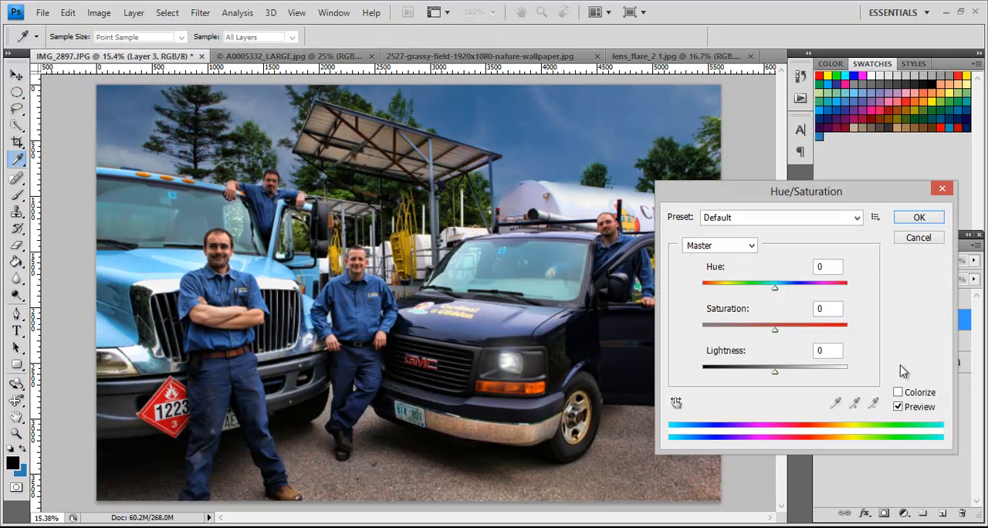
left_click(899, 392)
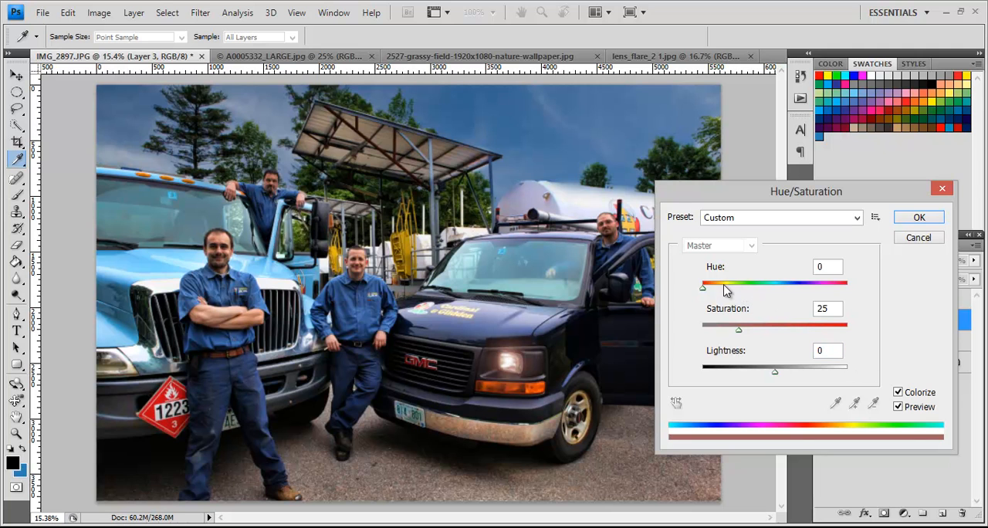
left_click_drag(704, 288, 790, 295)
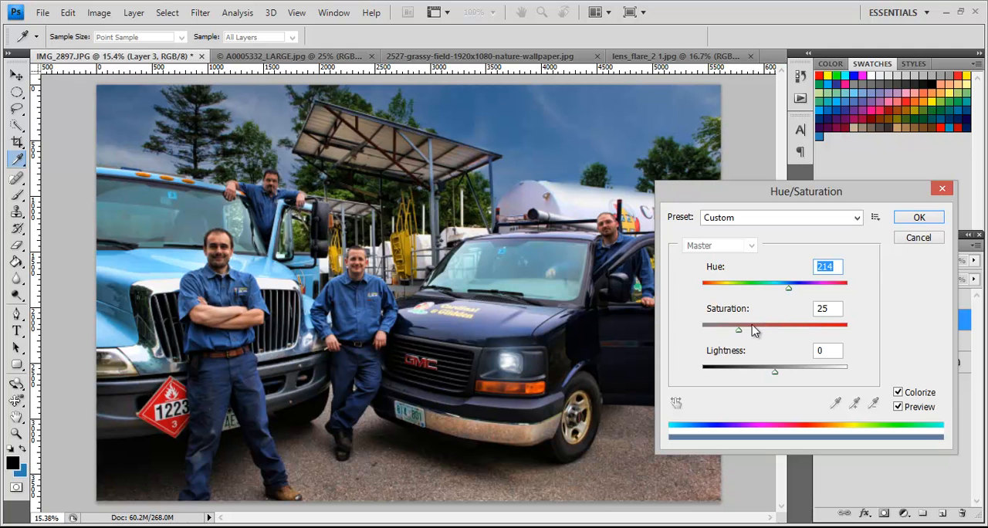
mouse_move(740, 330)
left_mouse_down()
mouse_move(771, 334)
mouse_move(759, 333)
left_mouse_up()
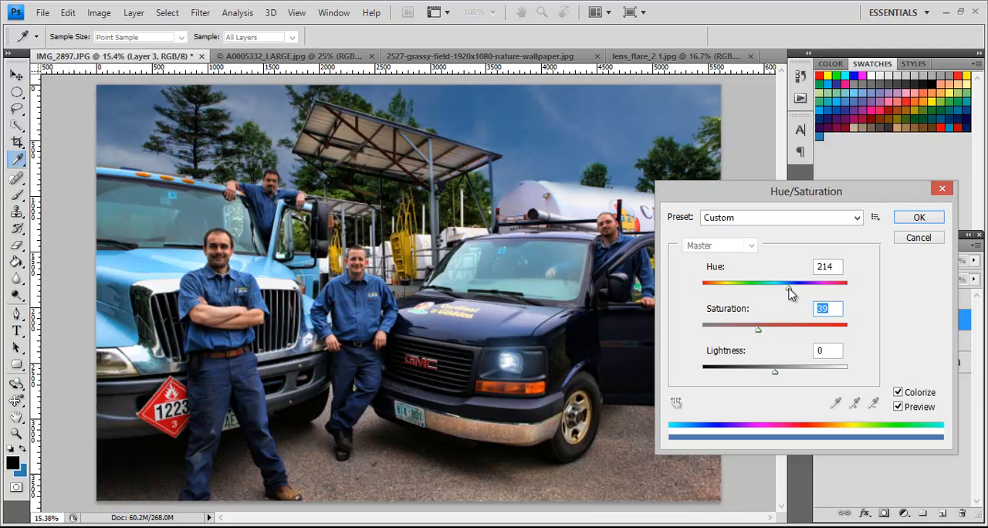
left_click_drag(789, 287, 794, 288)
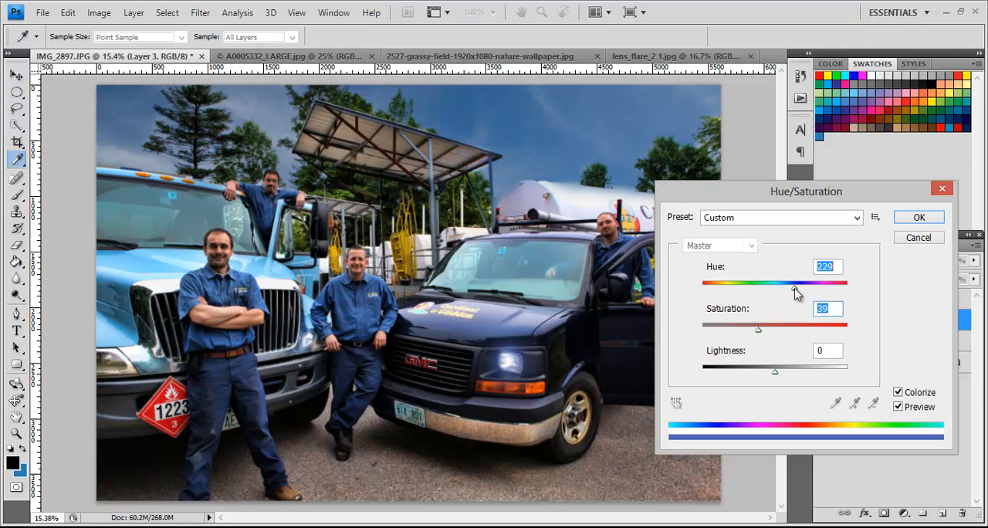
left_click_drag(795, 288, 791, 288)
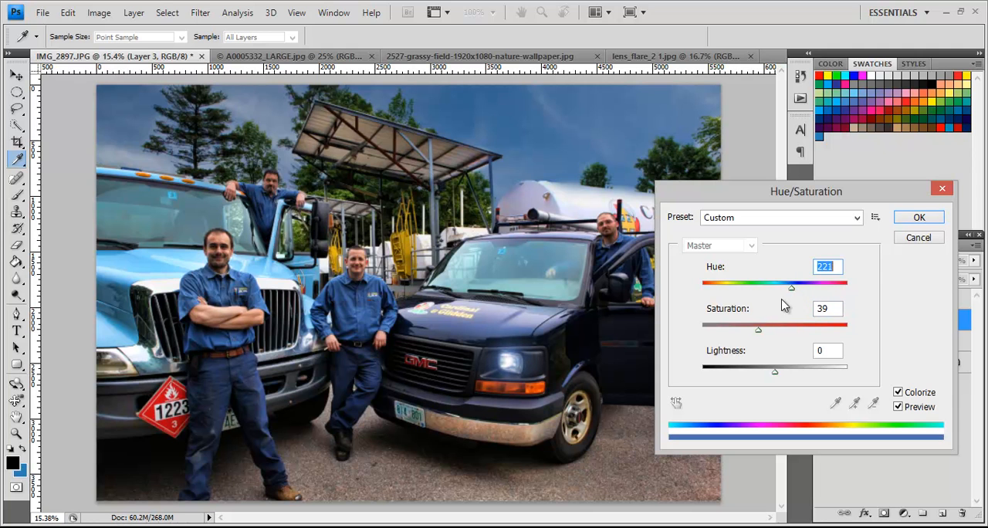
left_click_drag(758, 332, 770, 333)
left_click(900, 219)
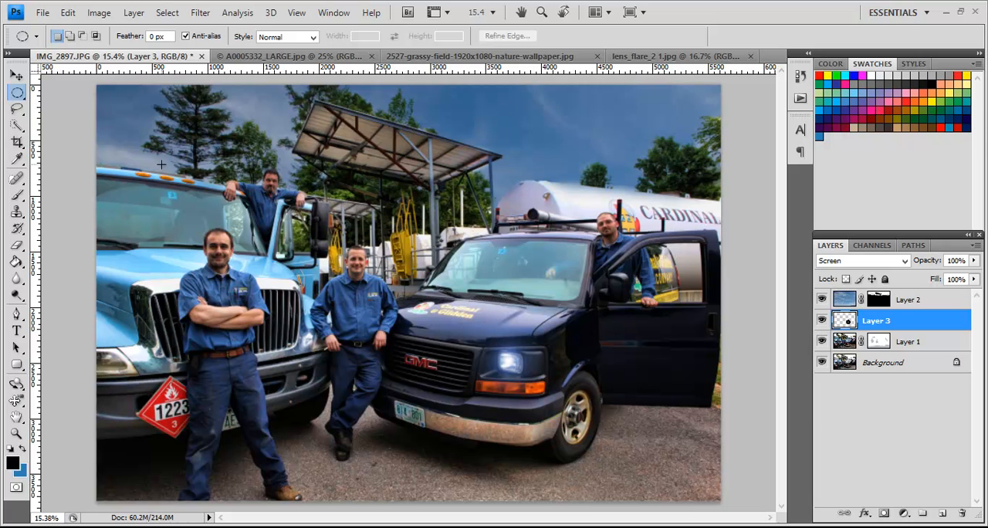
Step: Nudge the flare on Layer 3 slightly downward over the van's headlight
left_click(16, 74)
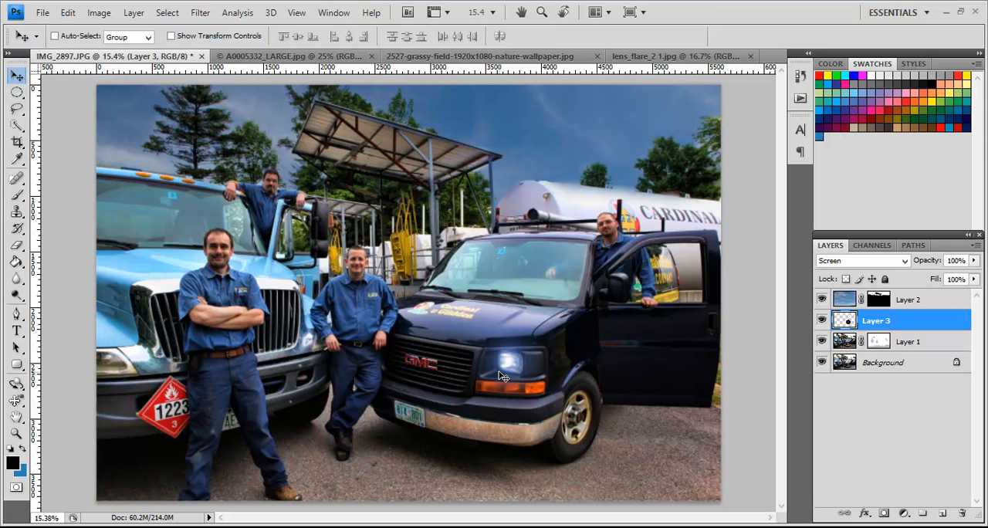
key("Down")
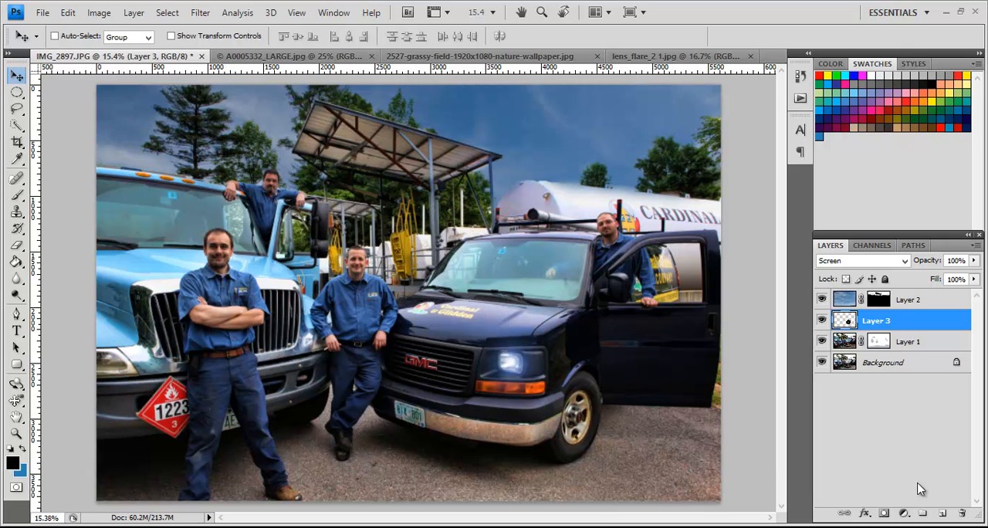
Step: Add a new layer directly above Layer 3 and activate the Elliptical Marquee tool
left_click(947, 514)
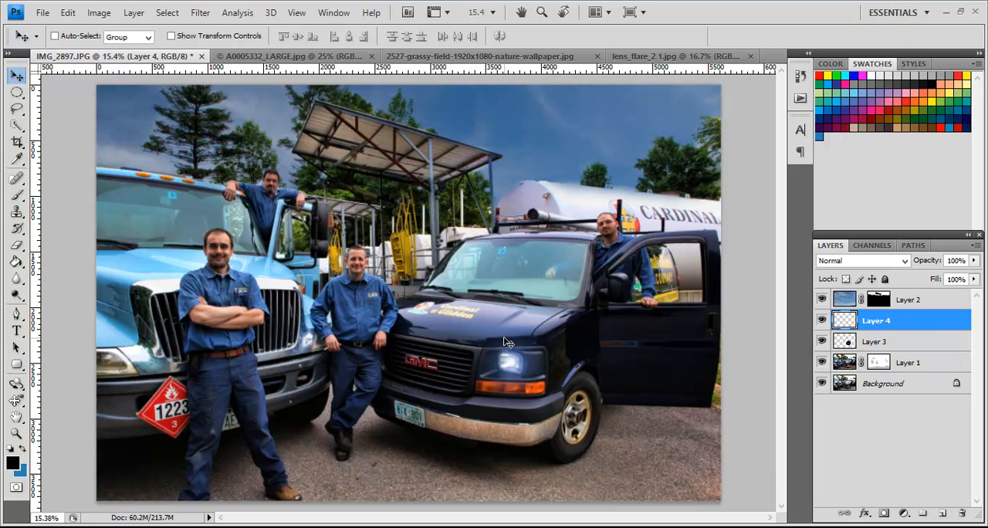
left_click(18, 93)
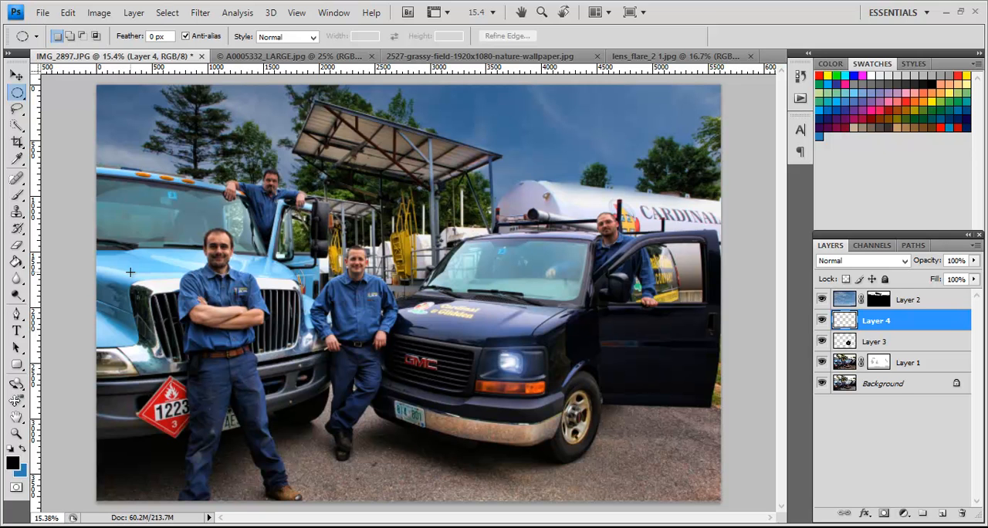
left_click_drag(214, 328, 254, 390)
left_click_drag(295, 431, 293, 430)
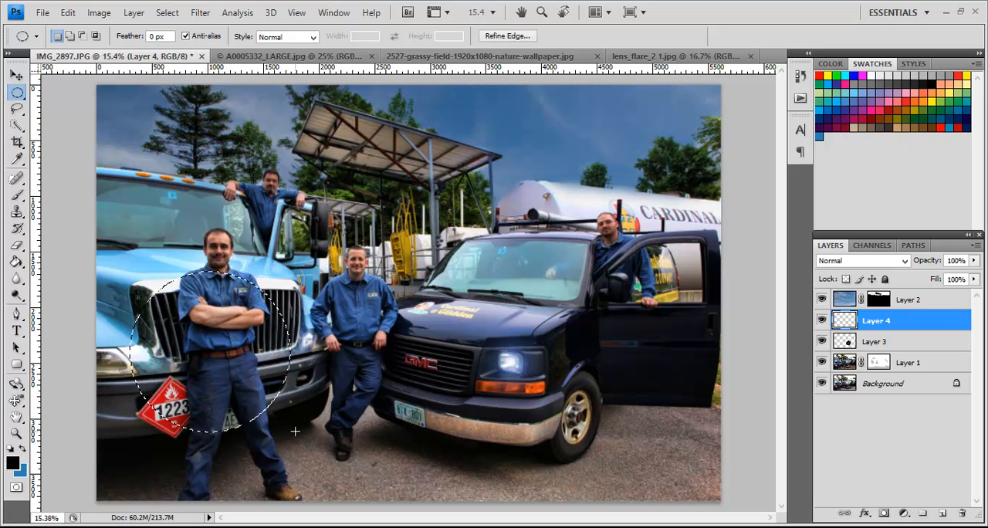
left_click_drag(236, 353, 178, 349)
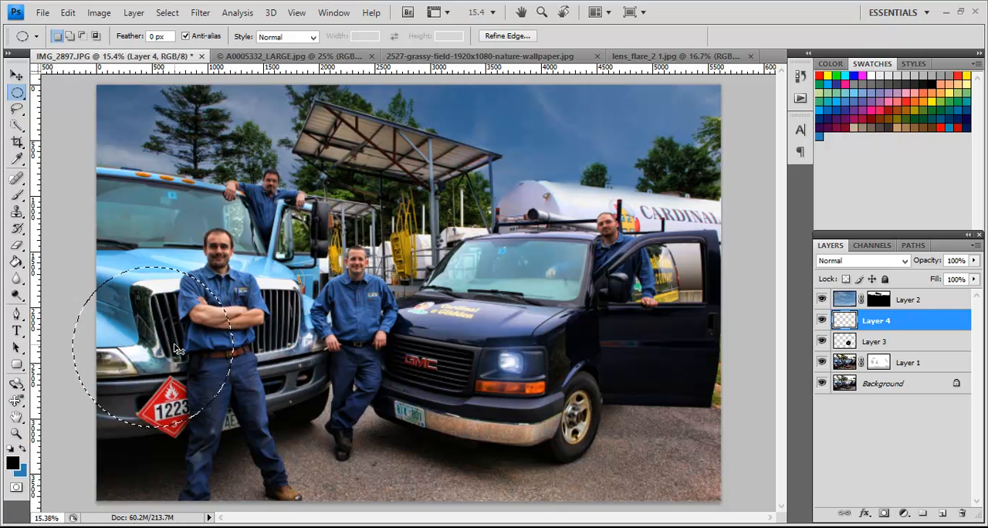
key("ctrl+z")
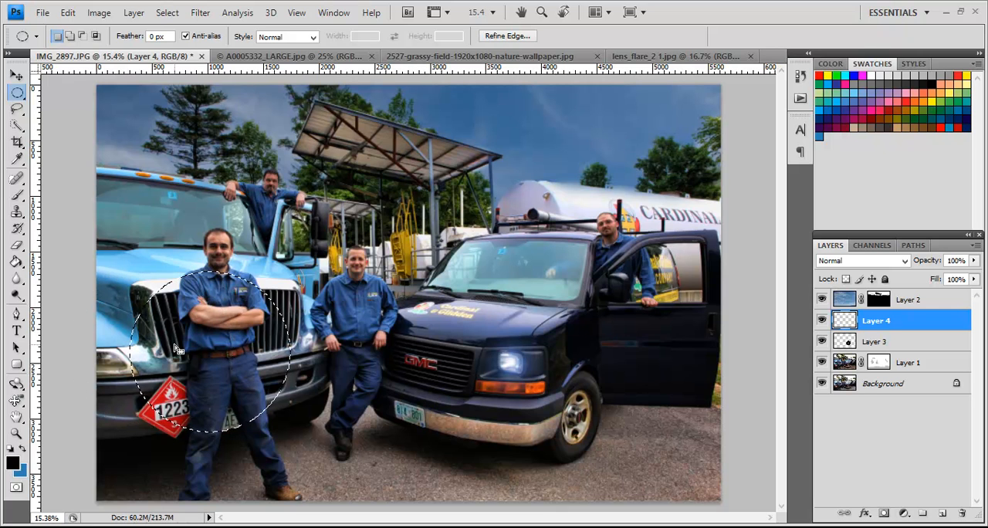
key("ctrl+d")
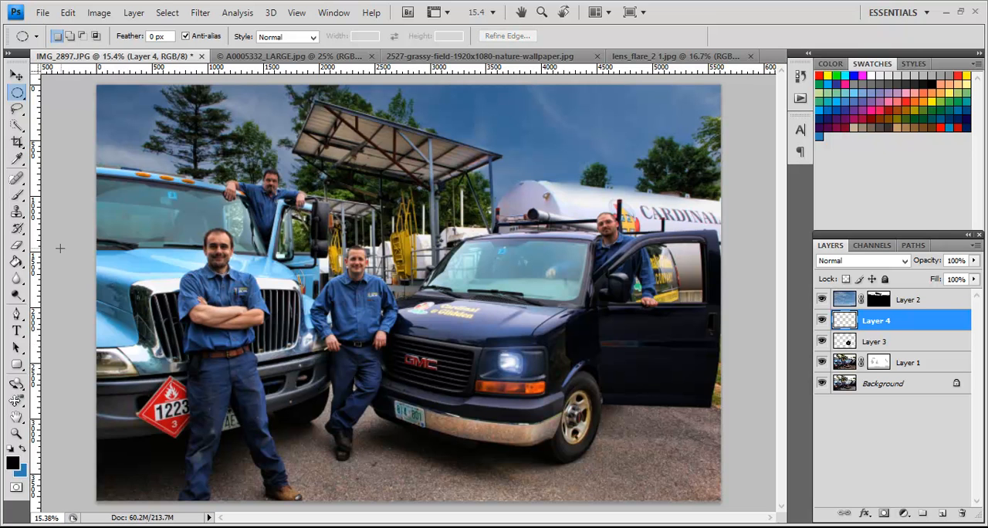
left_click_drag(60, 247, 174, 340)
left_click_drag(196, 382, 195, 380)
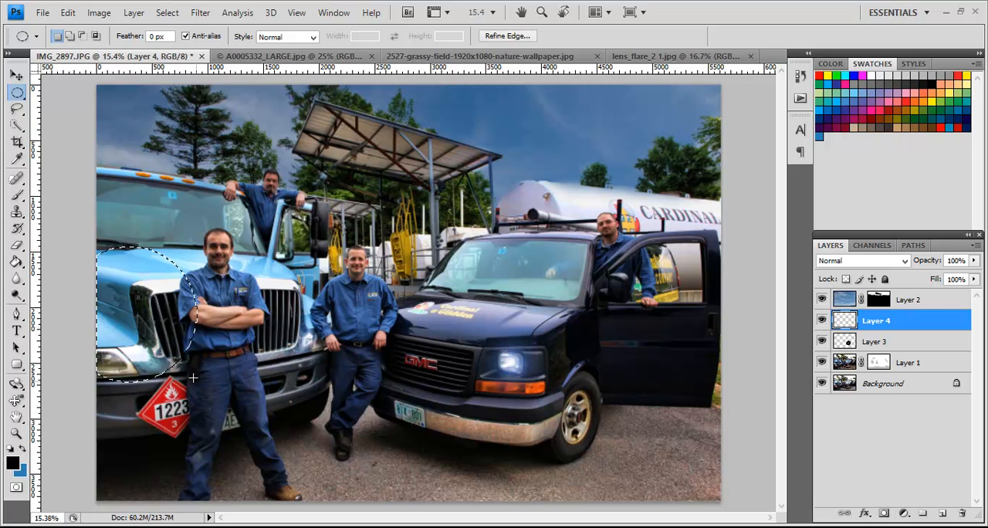
left_click_drag(138, 315, 164, 318)
key("ctrl+d")
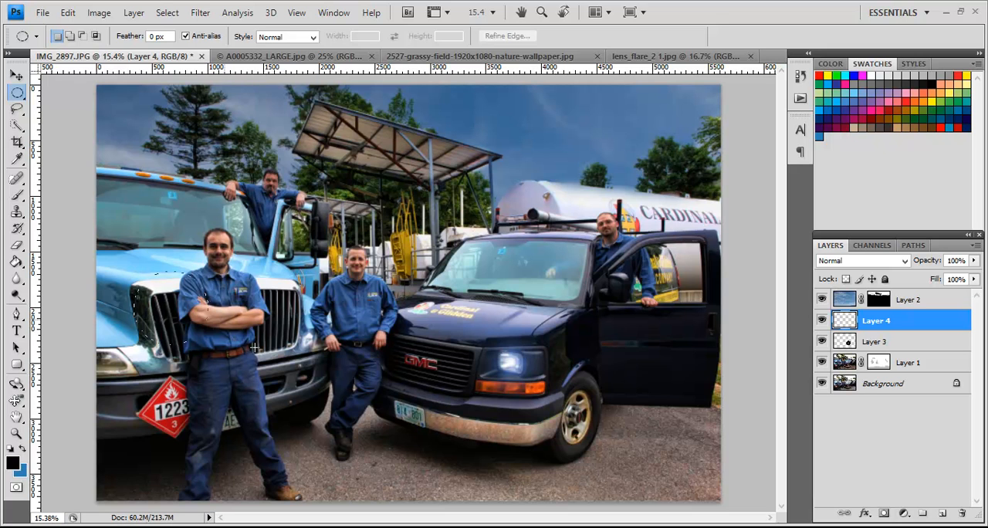
left_click_drag(270, 363, 348, 427)
left_click_drag(133, 272, 349, 428)
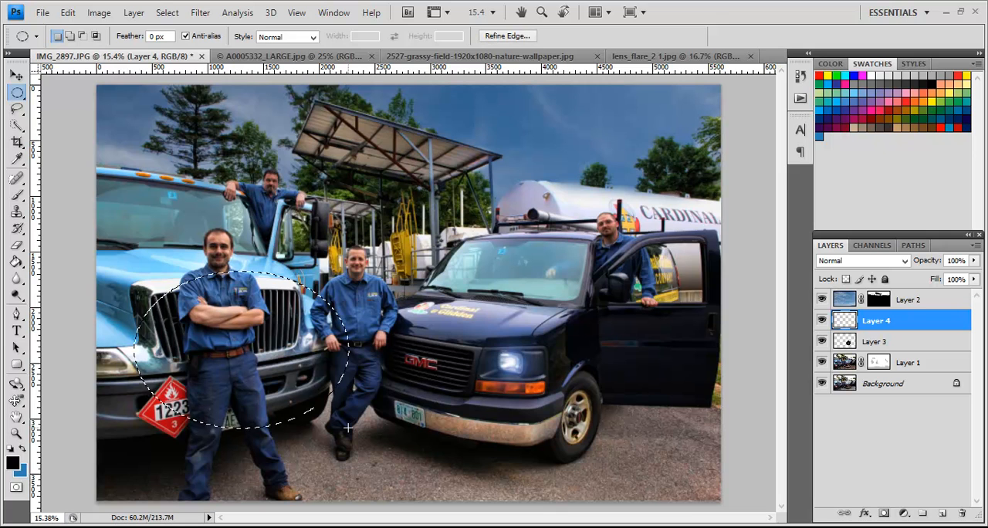
Step: Fill a circular selection between the two vehicles with black on Layer 4, reapply the last Lens Flare to it, and deselect
key("ctrl+d")
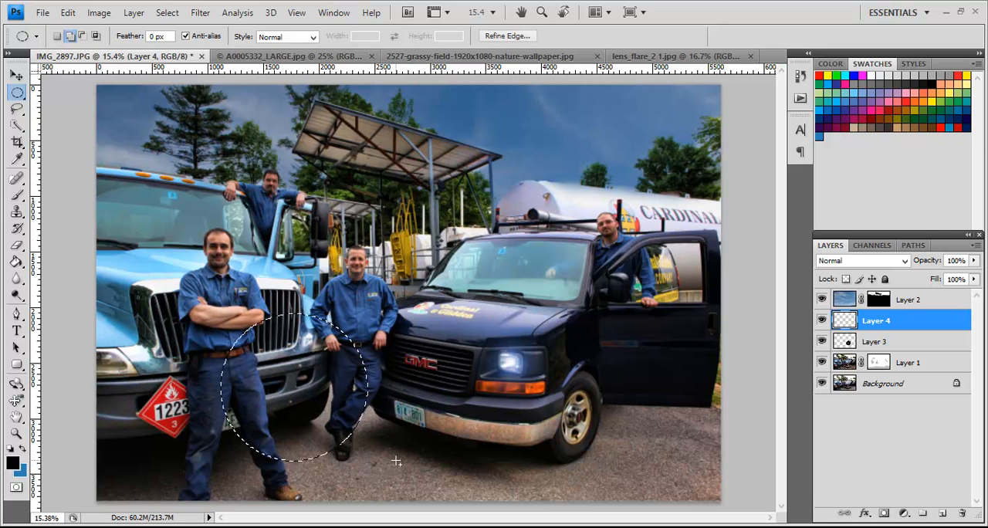
key("alt")
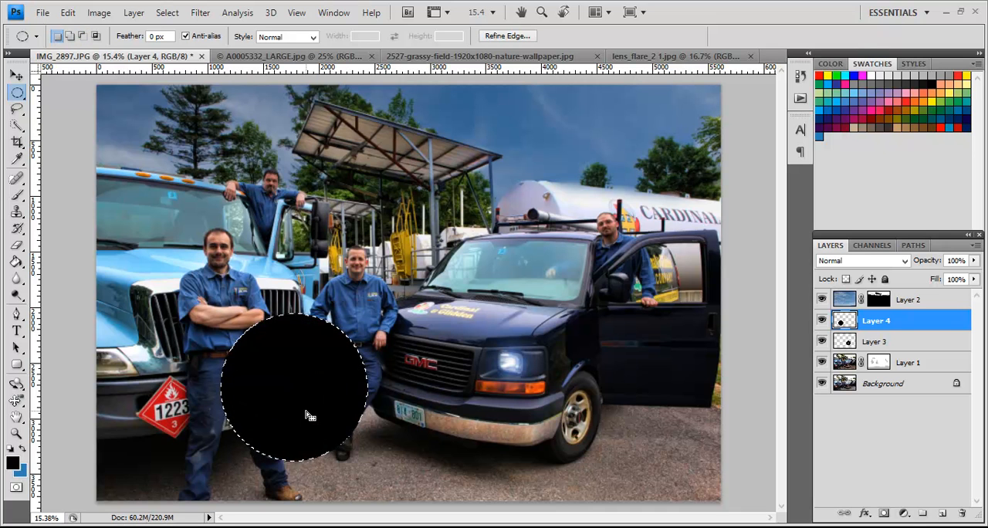
left_click(200, 12)
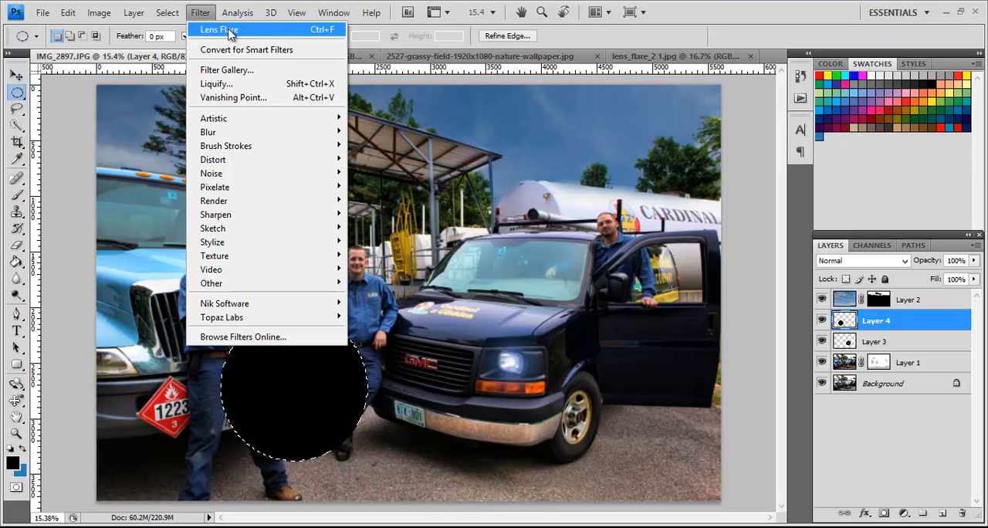
left_click(232, 30)
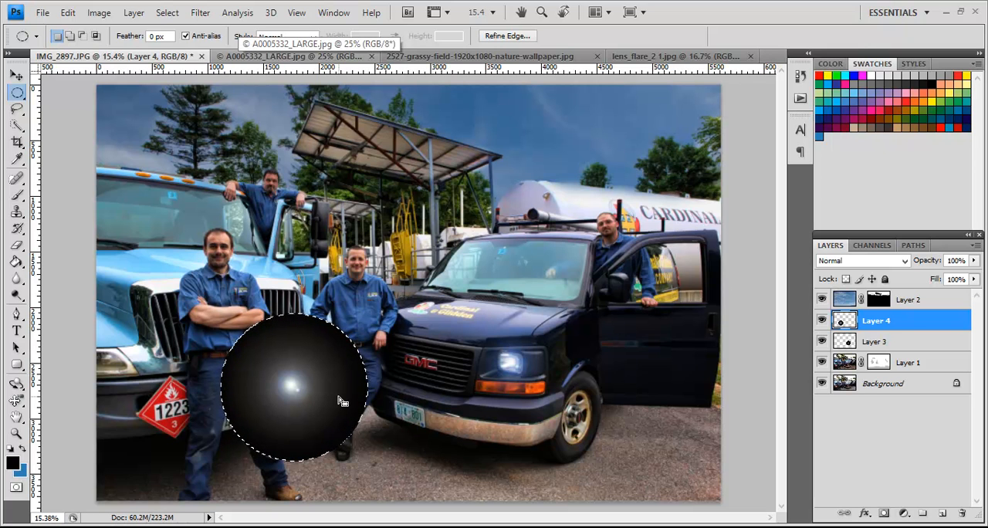
key("ctrl+d")
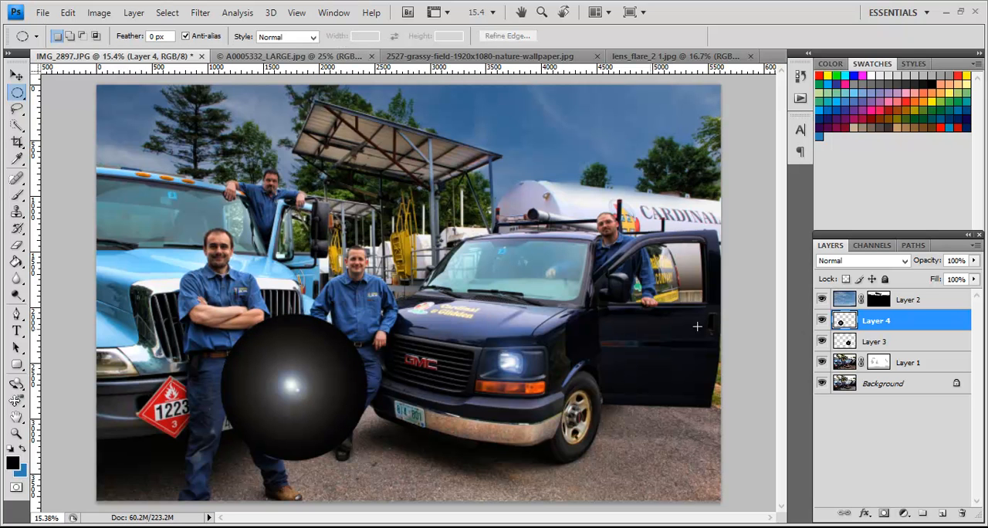
Step: Set Layer 4's blend mode to Screen and move its flare over the blue truck's headlight beside the hazard placard, comparing with the layer hidden
left_click(882, 260)
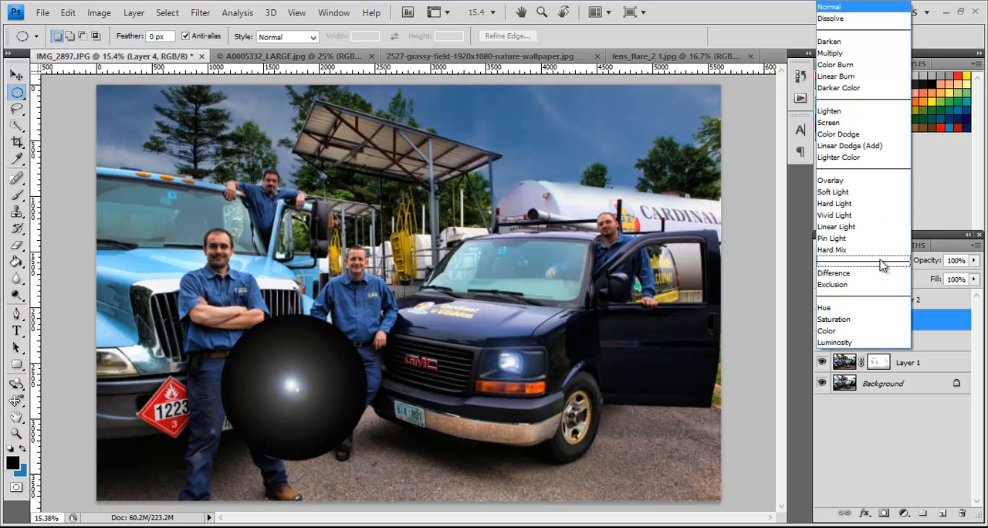
left_click(860, 122)
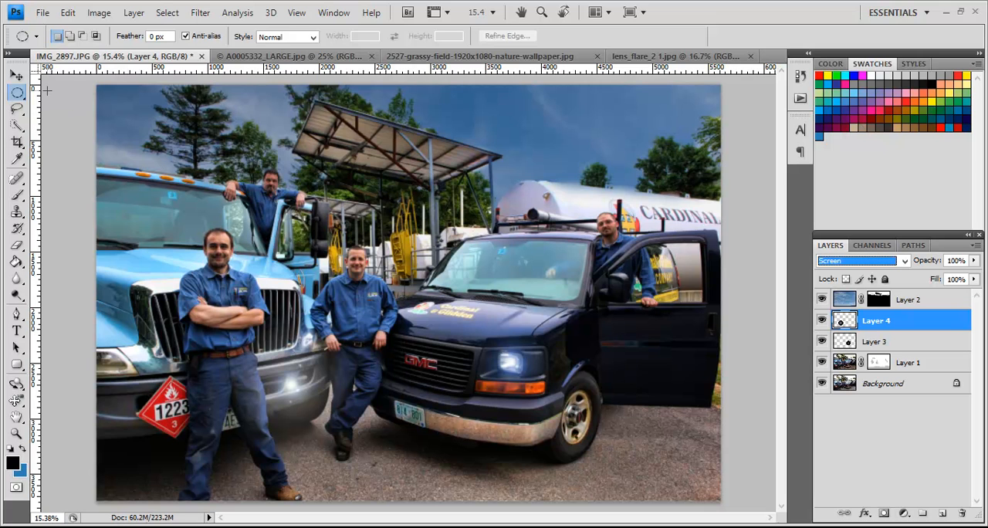
left_click(16, 75)
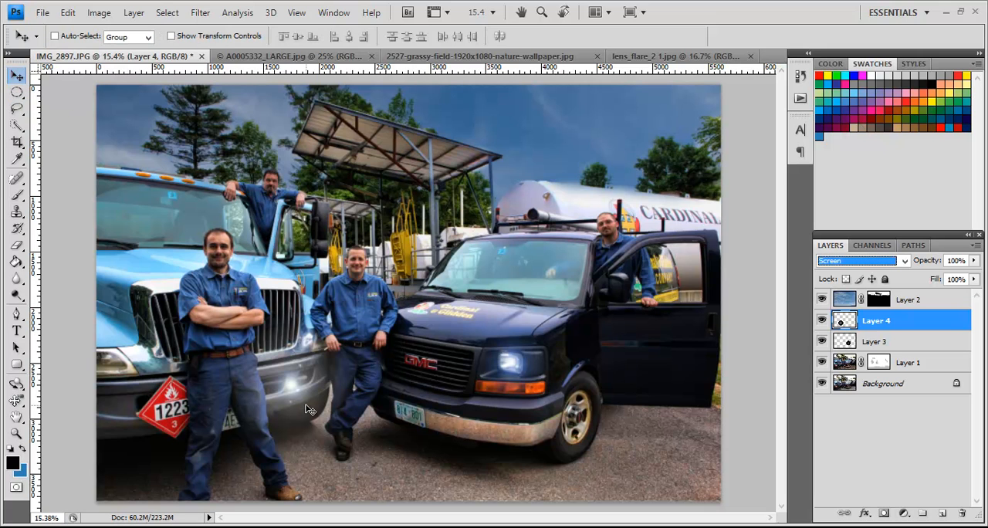
left_click_drag(309, 410, 112, 374)
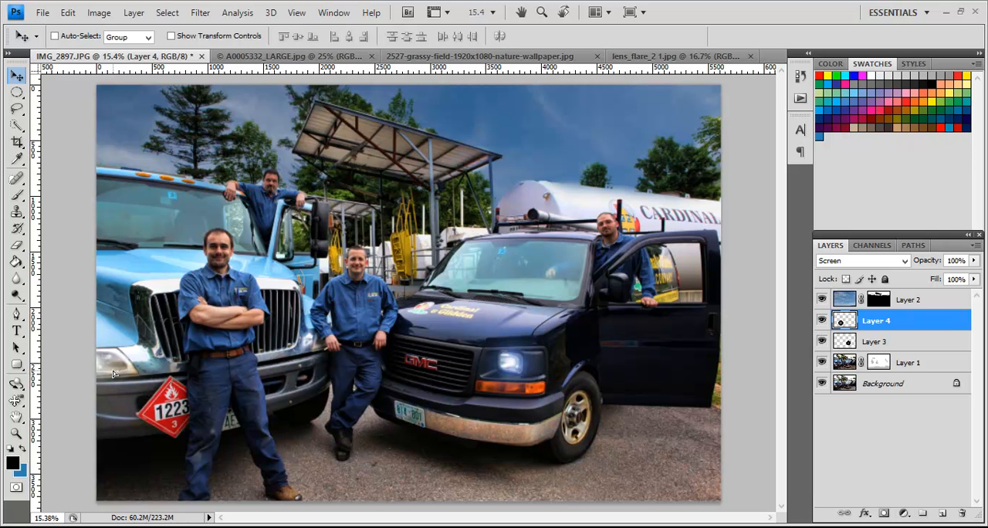
left_click_drag(113, 374, 113, 371)
left_click(821, 321)
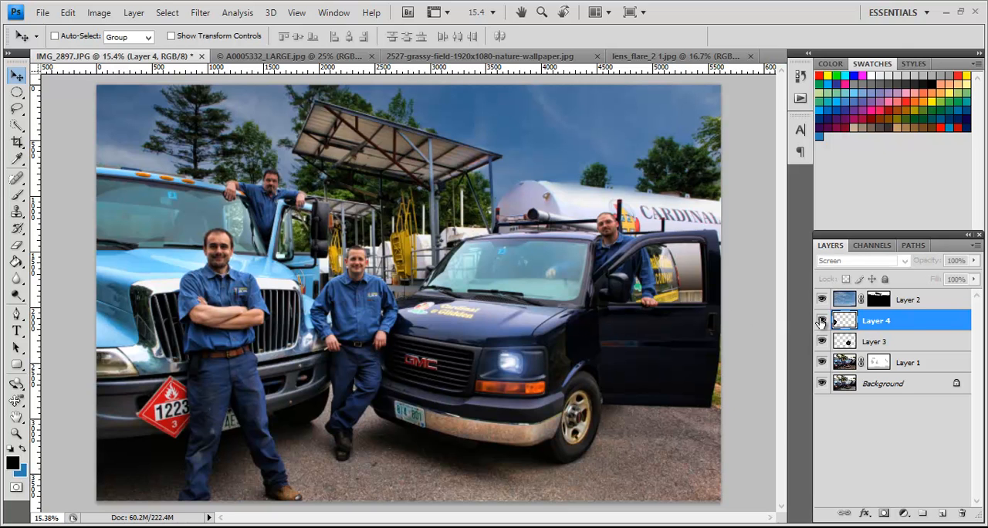
left_click(821, 321)
left_click(821, 321)
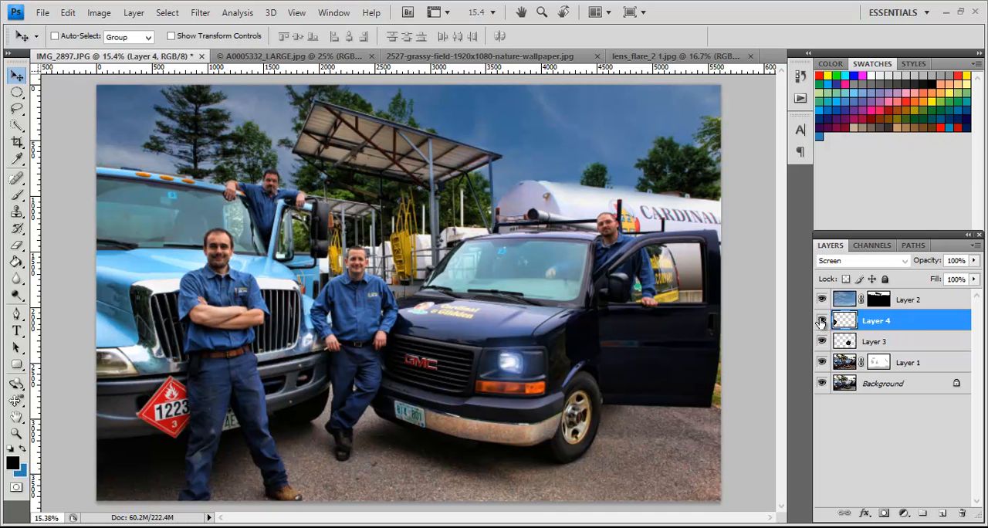
Step: Colorize the flare on Layer 4 blue with Hue/Saturation, using hue 214 and saturation 35
left_click(107, 17)
mouse_move(243, 50)
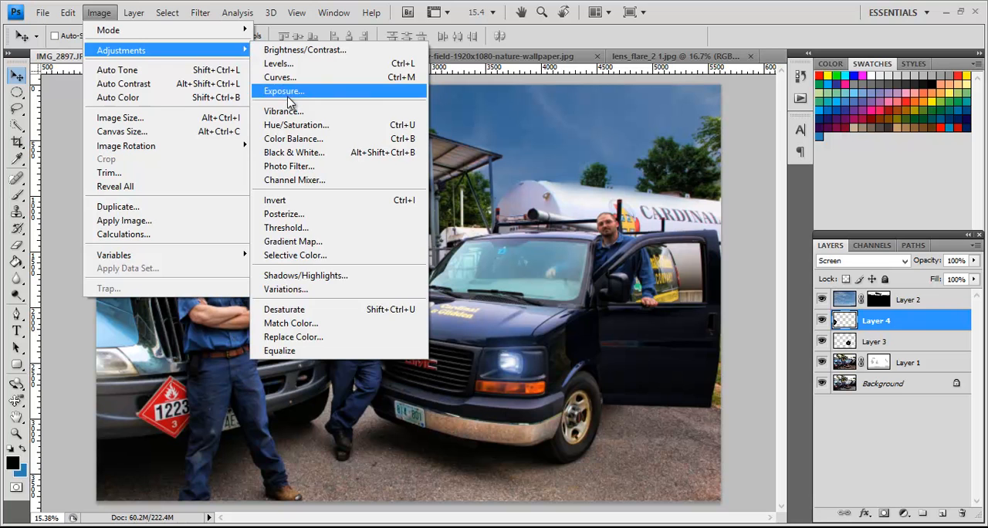
left_click(295, 125)
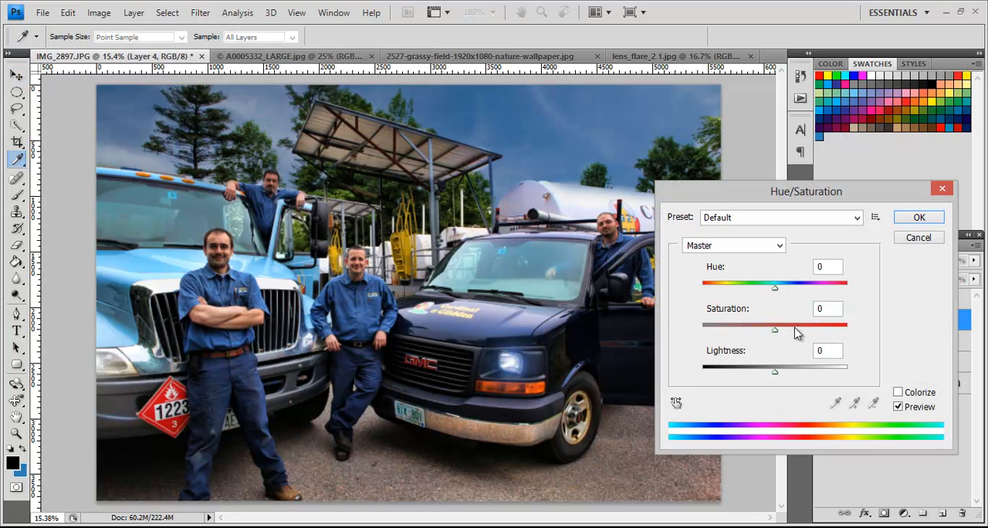
left_click(900, 393)
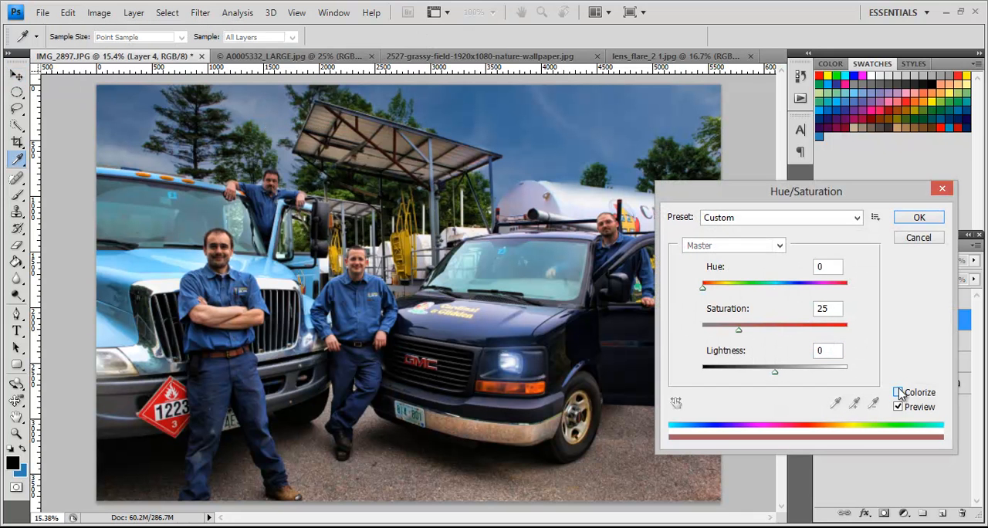
left_click_drag(704, 287, 788, 289)
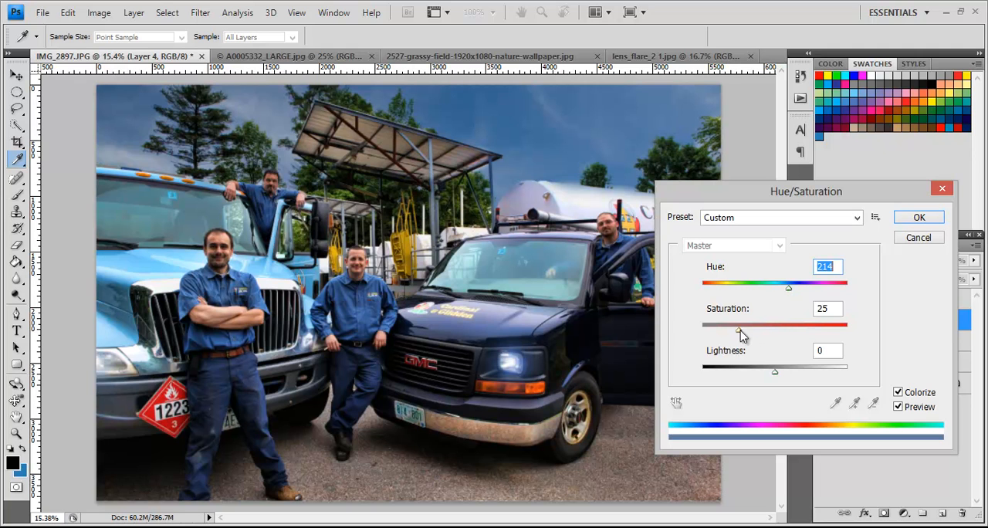
mouse_move(753, 329)
left_mouse_down()
mouse_move(762, 330)
mouse_move(753, 330)
left_mouse_up()
left_click(919, 217)
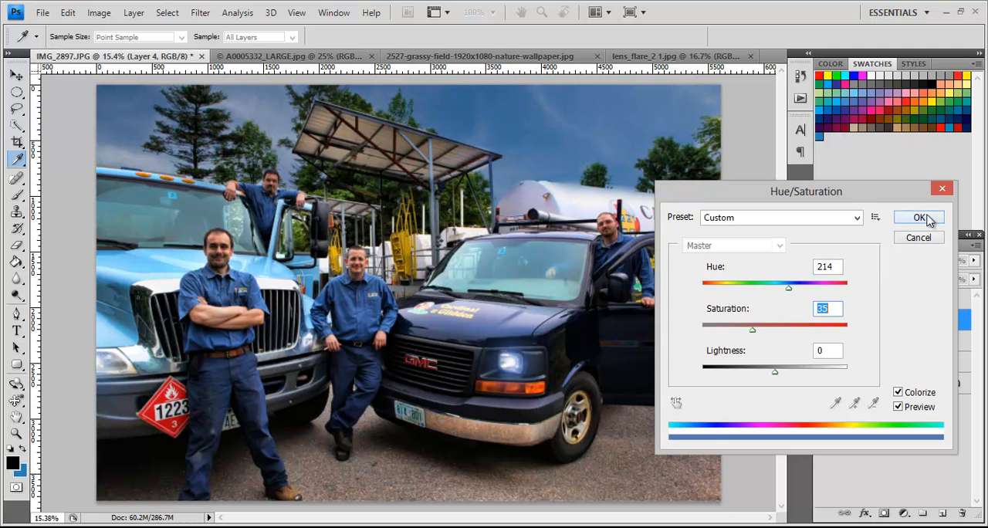
Step: Duplicate Layer 4 and move the copied flare over the blue truck's other headlight, beside the middle man's hand
key("v")
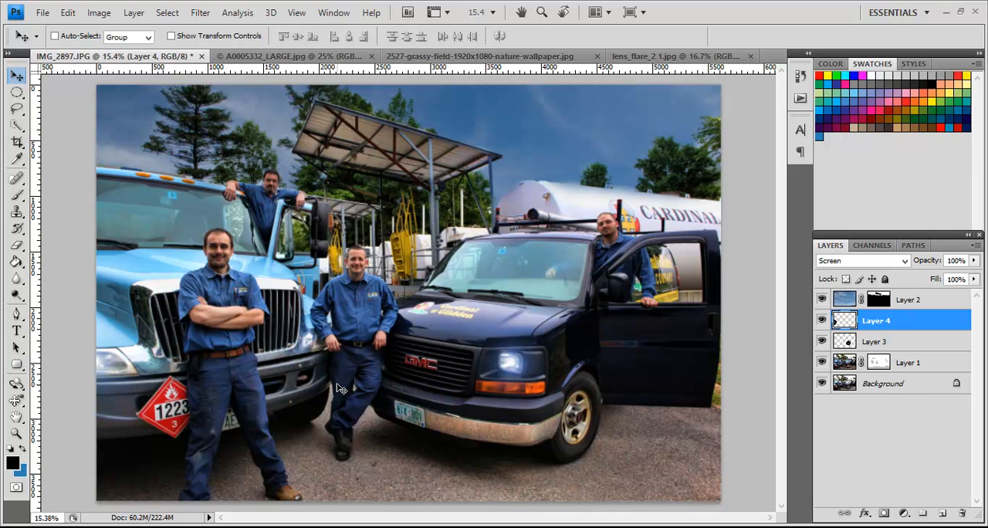
key("ctrl+j")
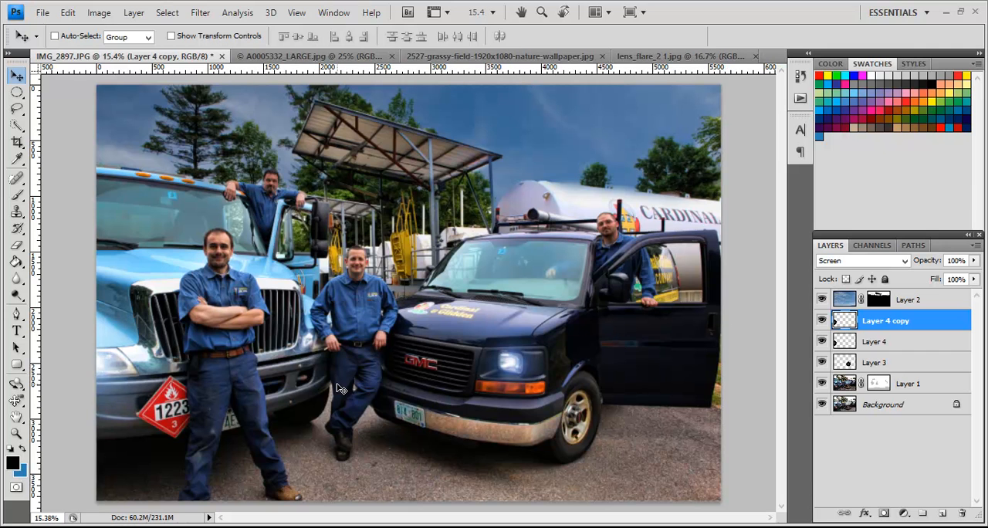
left_click(133, 12)
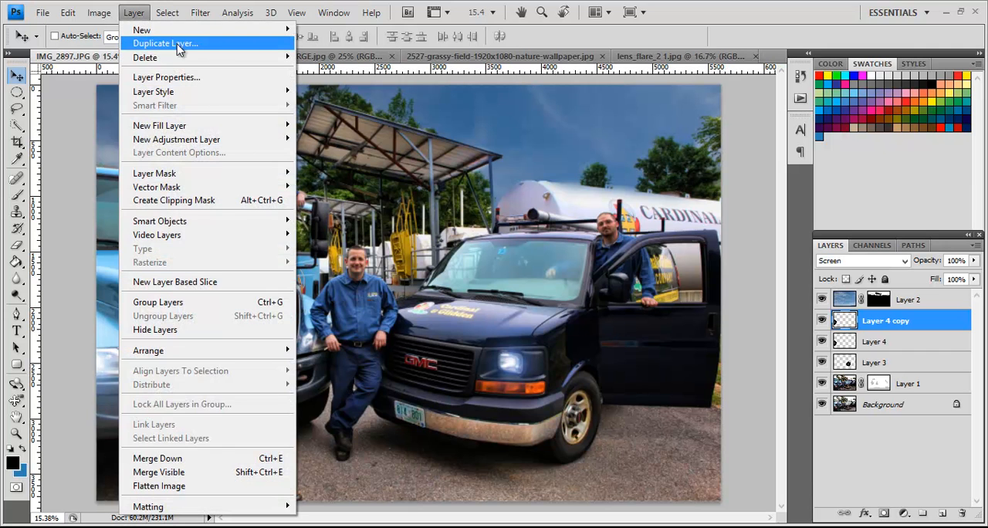
mouse_move(275, 30)
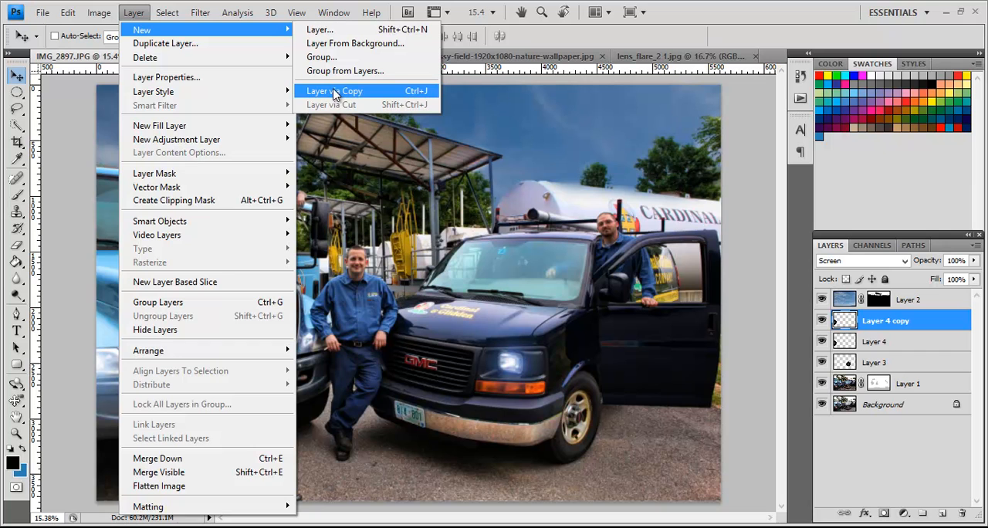
left_click(554, 49)
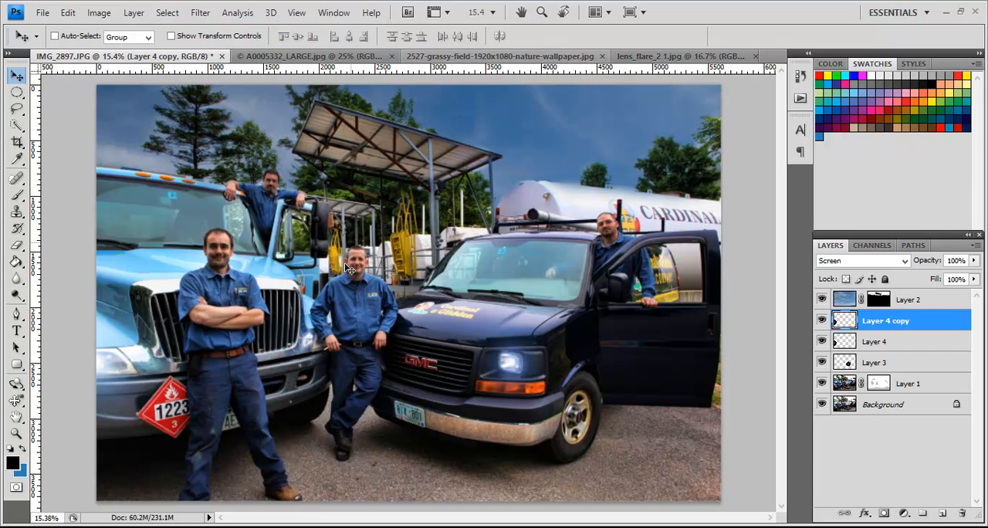
left_click_drag(142, 381, 346, 355)
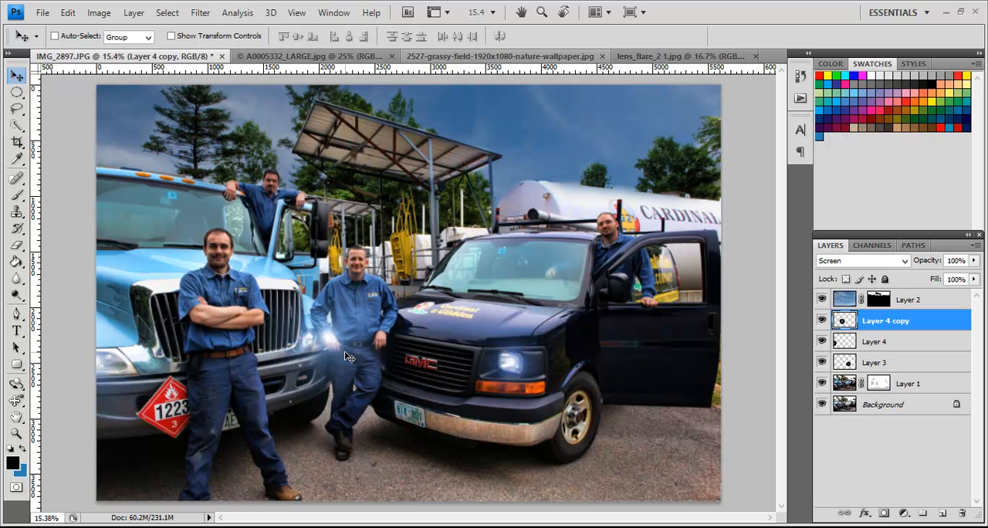
Step: Darken the flare on Layer 4 copy with Levels, using a black input of 28 and a midtone of 0.76
scroll(346, 356, "up", 2)
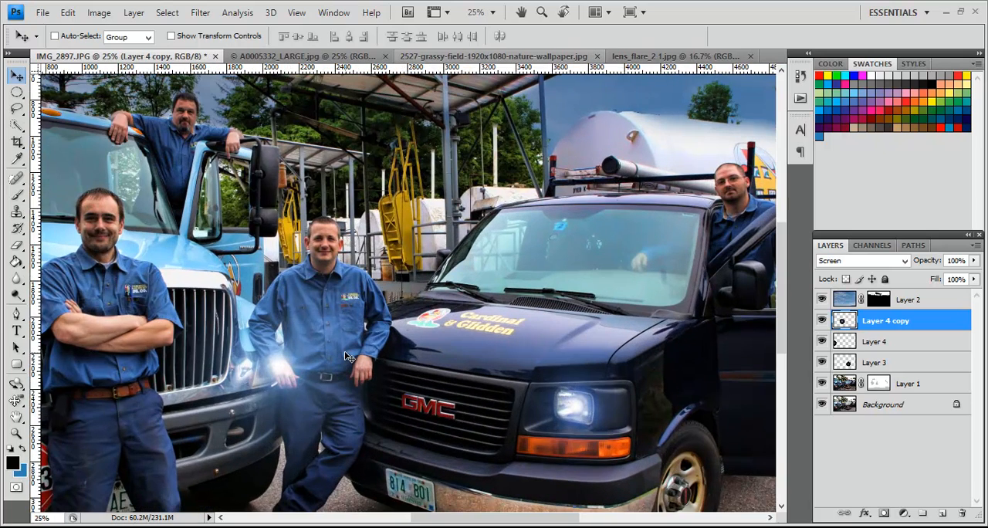
scroll(346, 356, "up", 1)
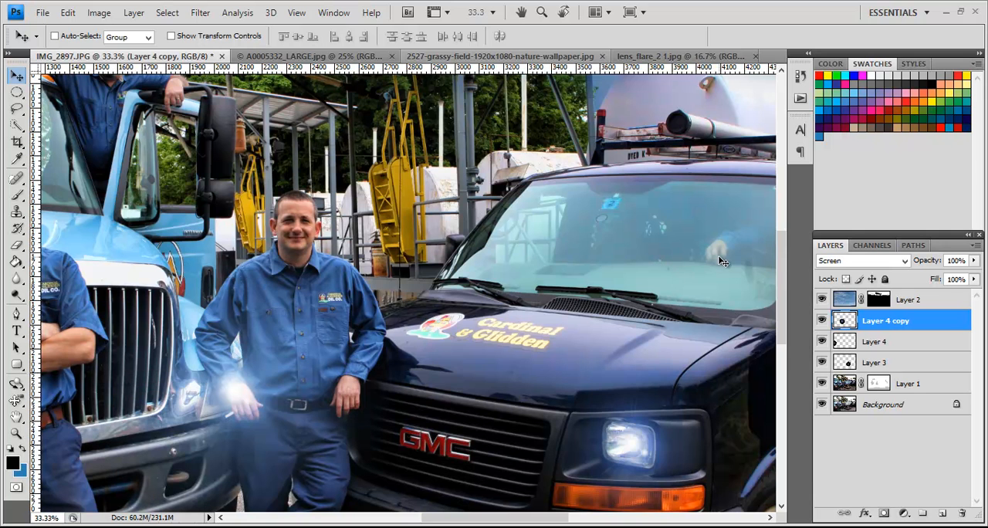
left_click_drag(781, 259, 780, 276)
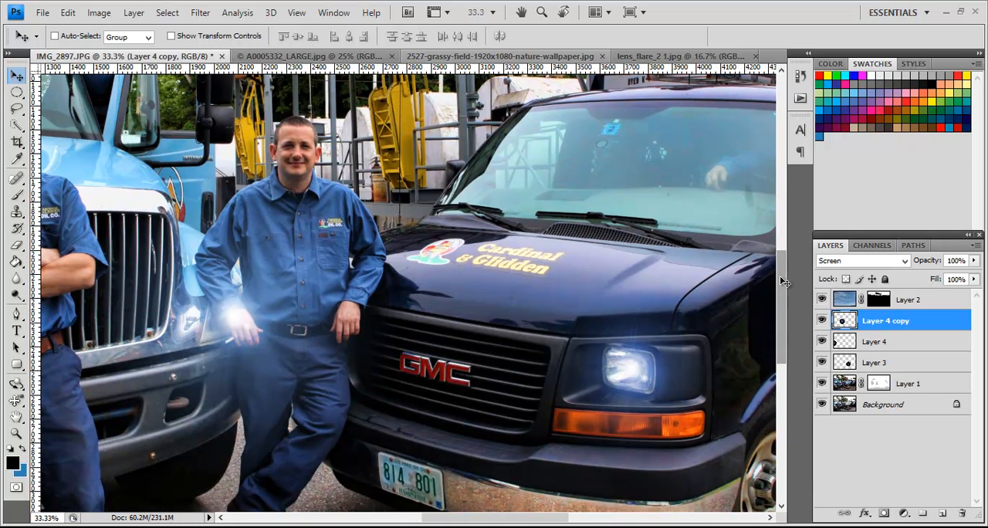
left_click(98, 14)
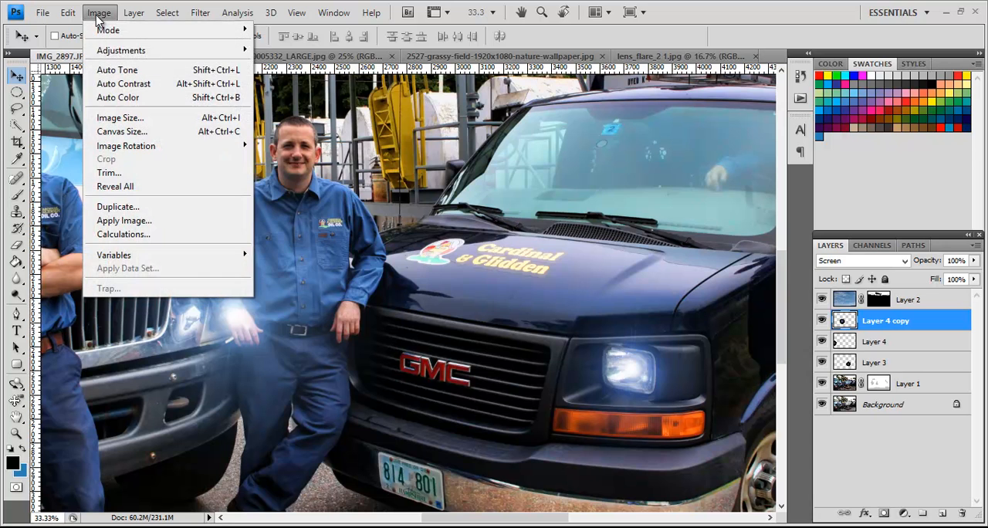
mouse_move(205, 52)
left_click(276, 63)
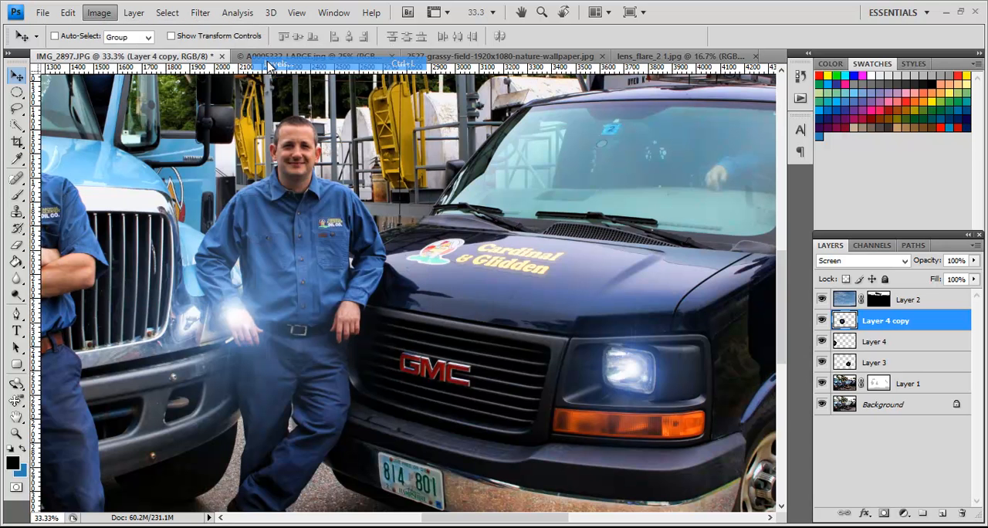
left_click_drag(745, 325, 767, 329)
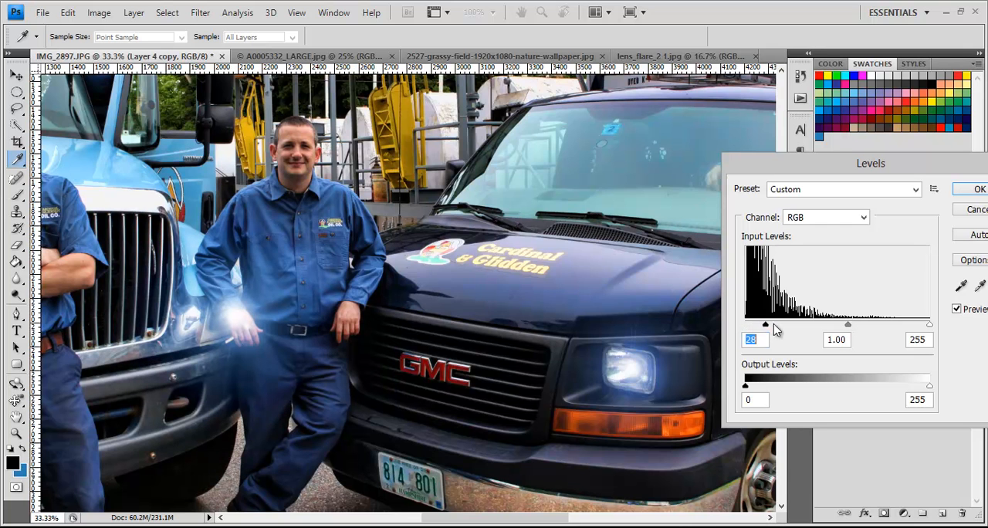
left_click_drag(849, 329, 865, 327)
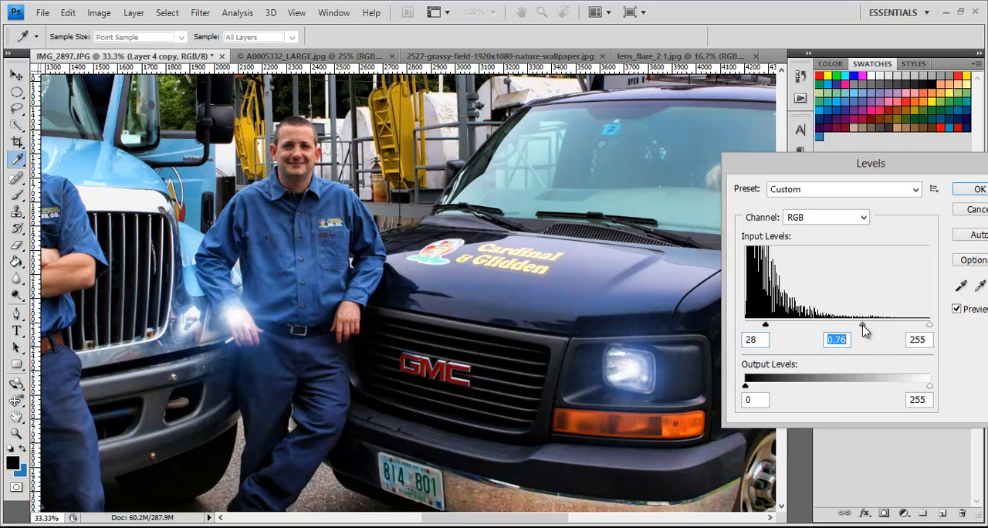
left_click(974, 189)
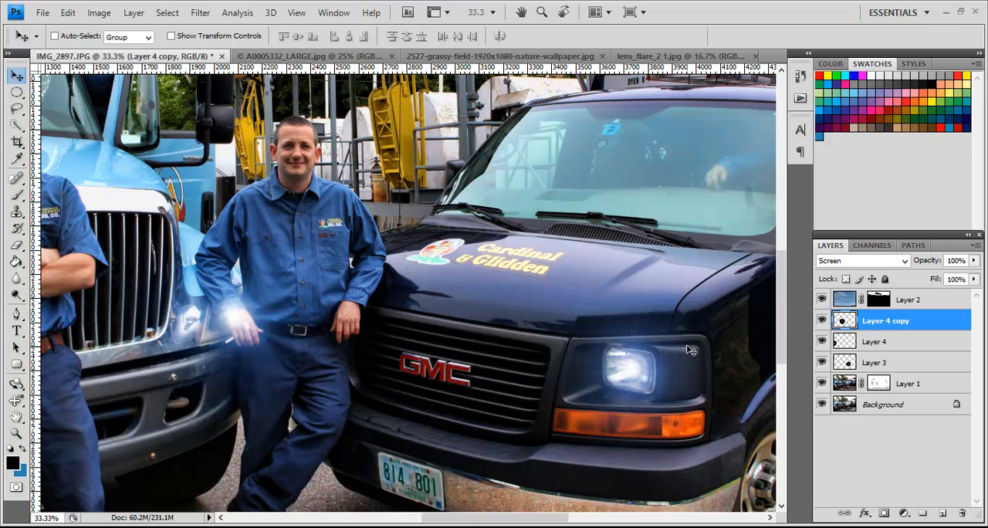
Step: Add a layer mask to Layer 4 copy, paint black over the middle man's hand and body, and compare with the layer hidden
left_click(885, 515)
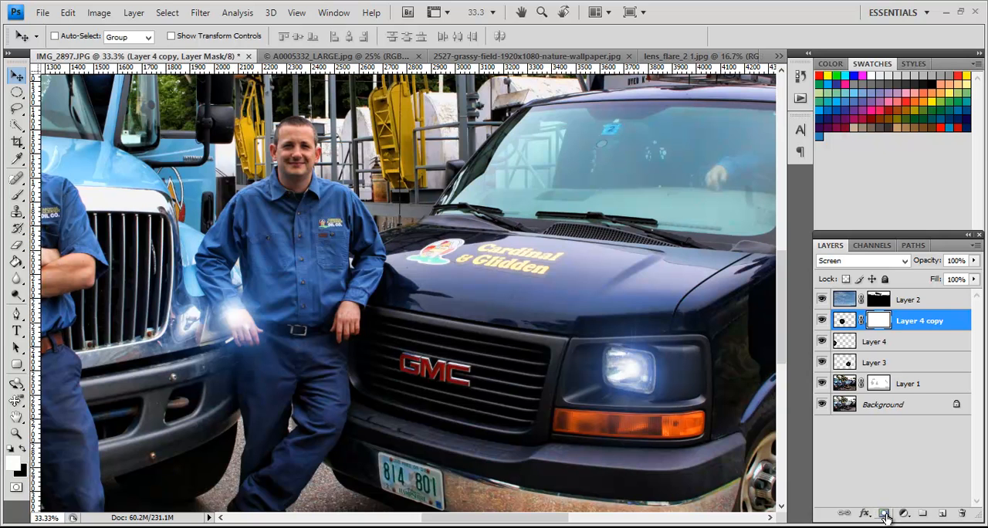
key("b")
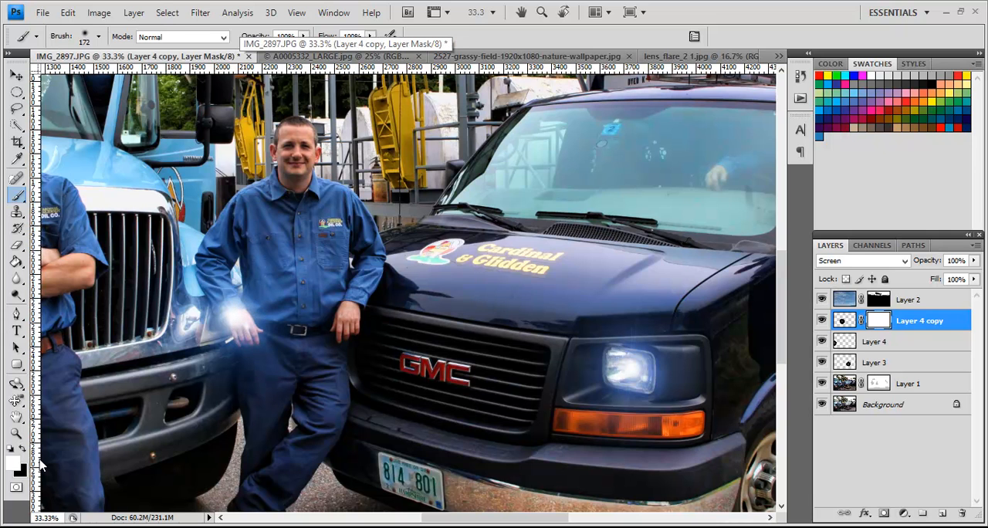
key("x")
mouse_move(253, 329)
left_mouse_down()
mouse_move(232, 309)
mouse_move(253, 329)
mouse_move(241, 312)
left_mouse_up()
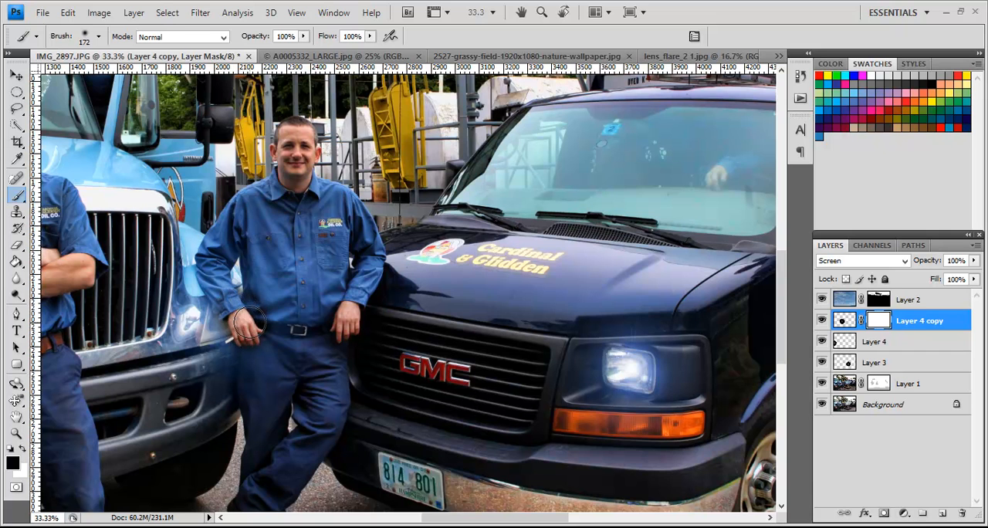
left_click(249, 329)
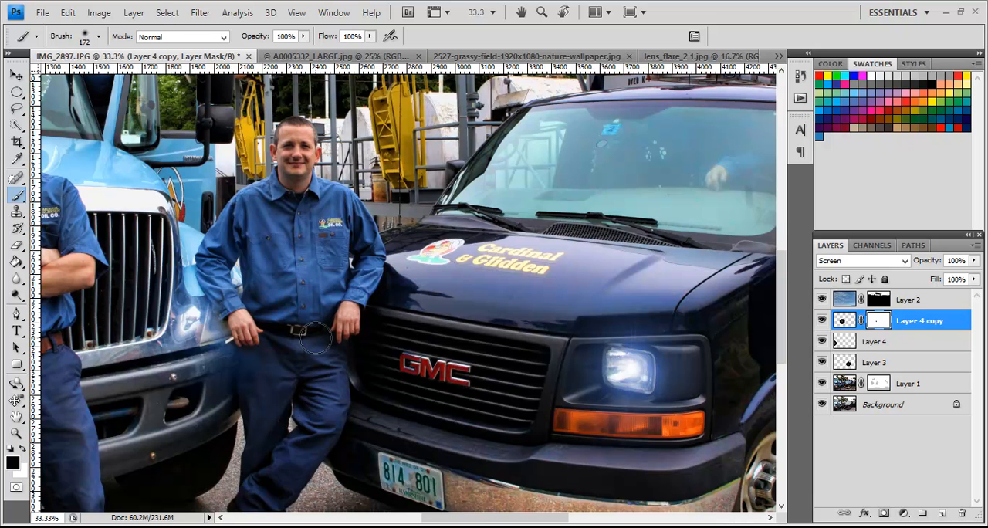
left_click(292, 299)
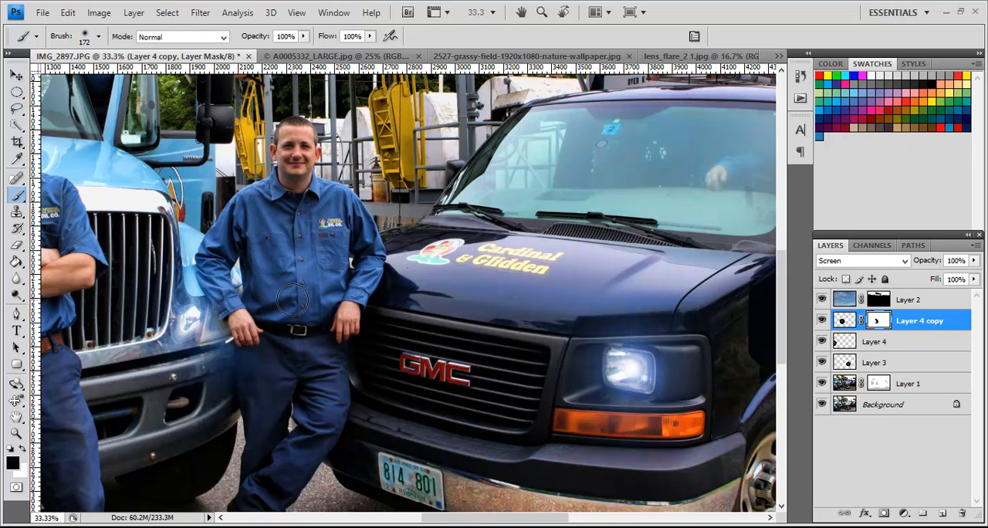
key("v")
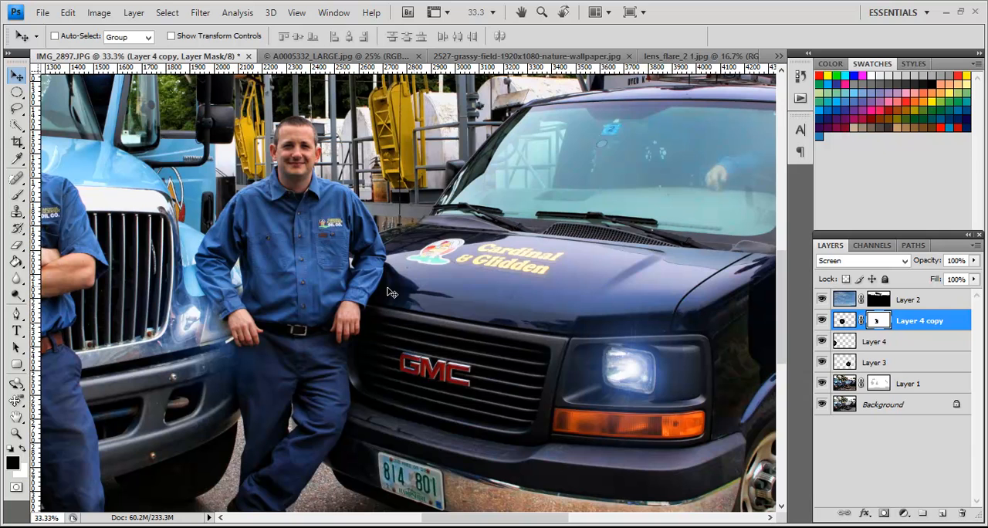
left_click(823, 320)
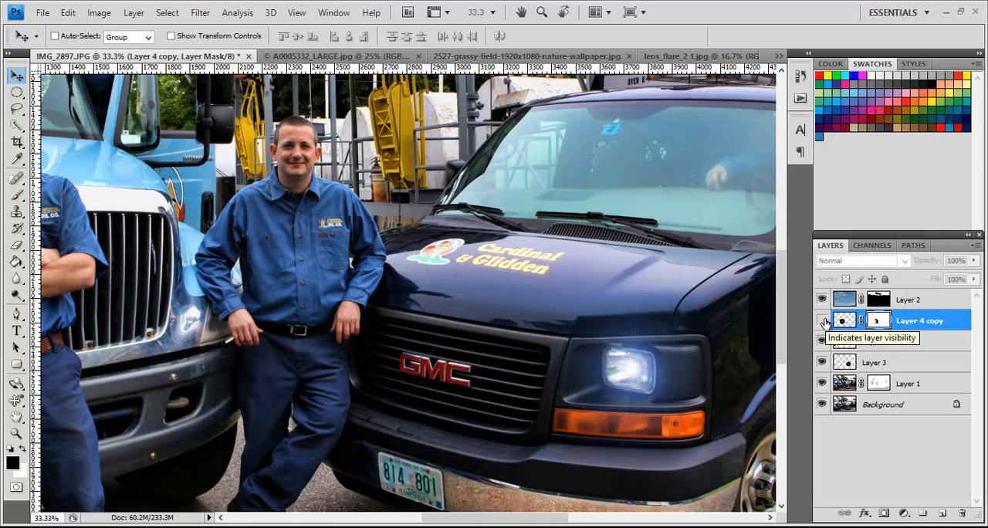
left_click(823, 320)
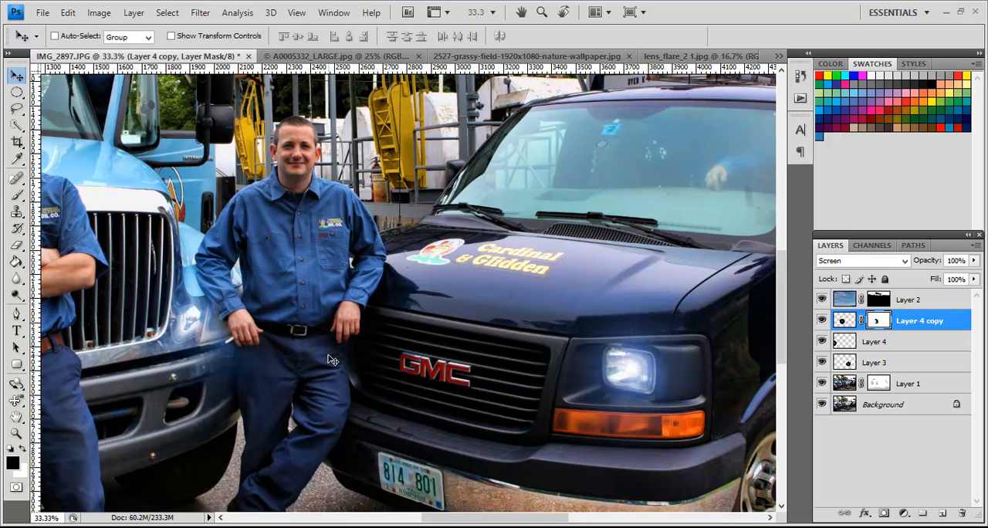
Step: Bring the lens_flare_2 1.jpg image into IMG_2897 above Layer 4 copy, move it toward the photo's middle, and blend it with Screen
key("ctrl+0")
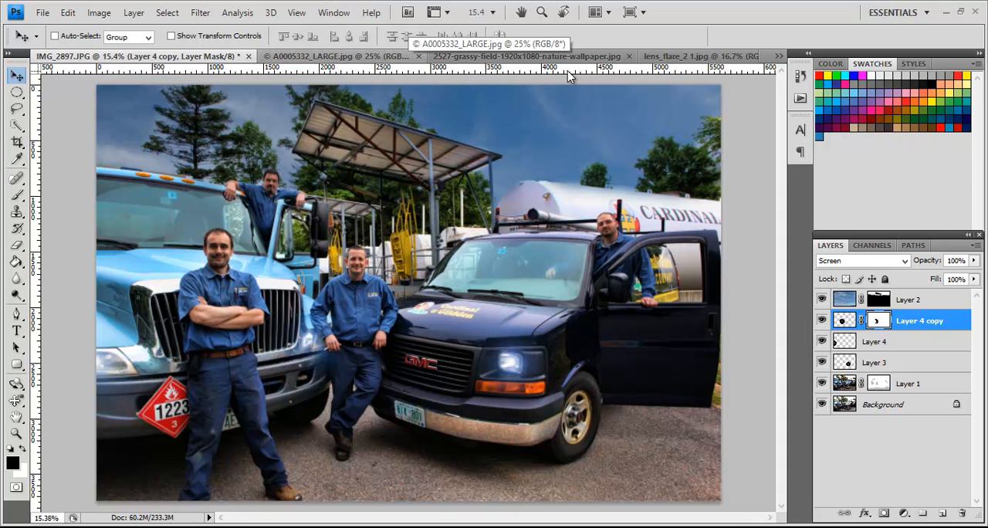
left_click(673, 57)
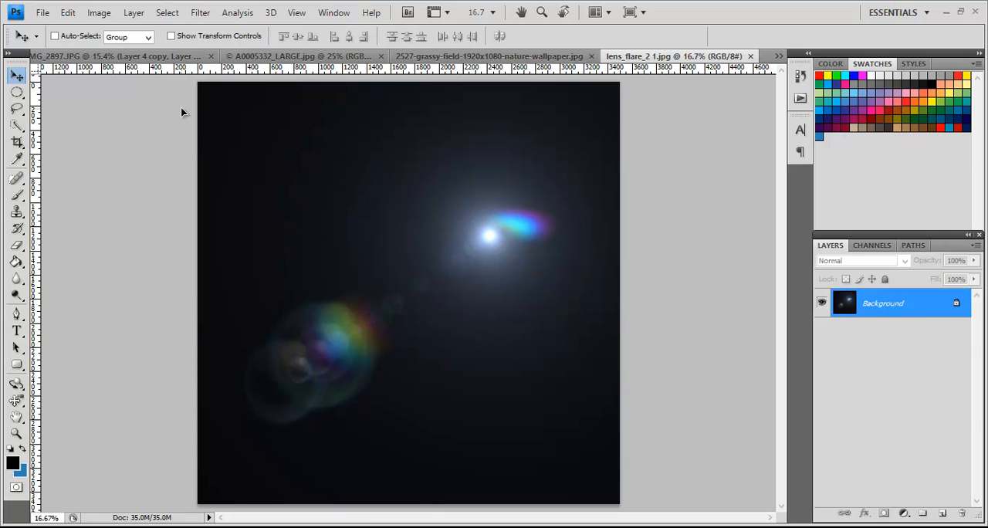
left_click(139, 59)
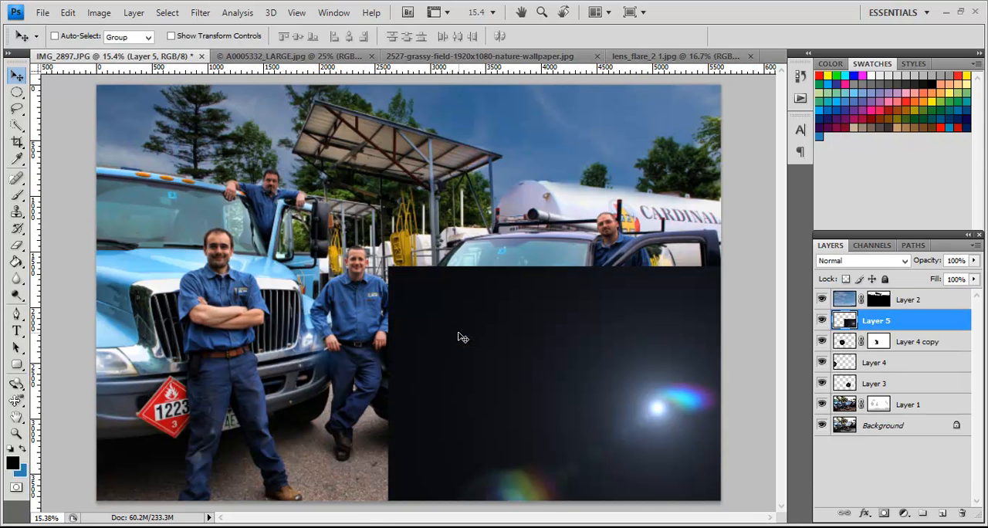
left_click_drag(520, 323, 457, 239)
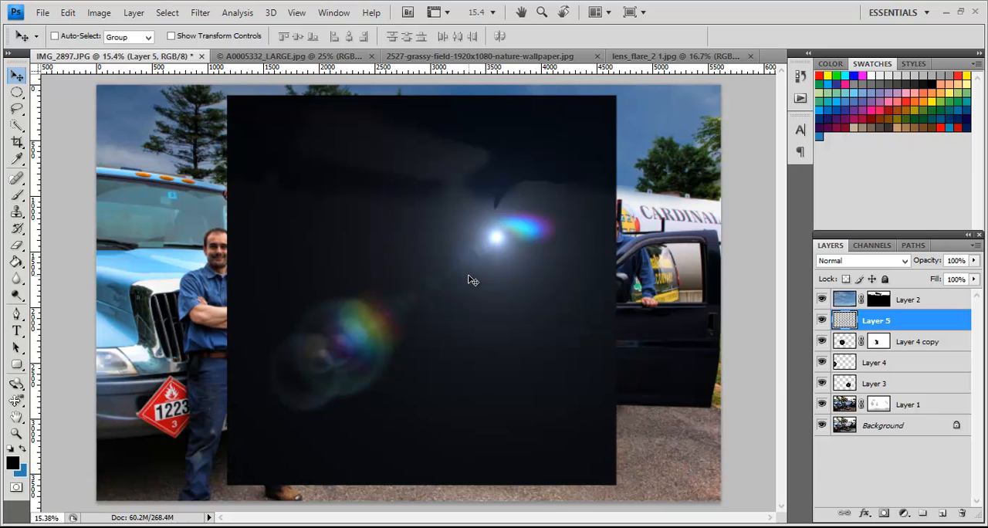
left_click(868, 261)
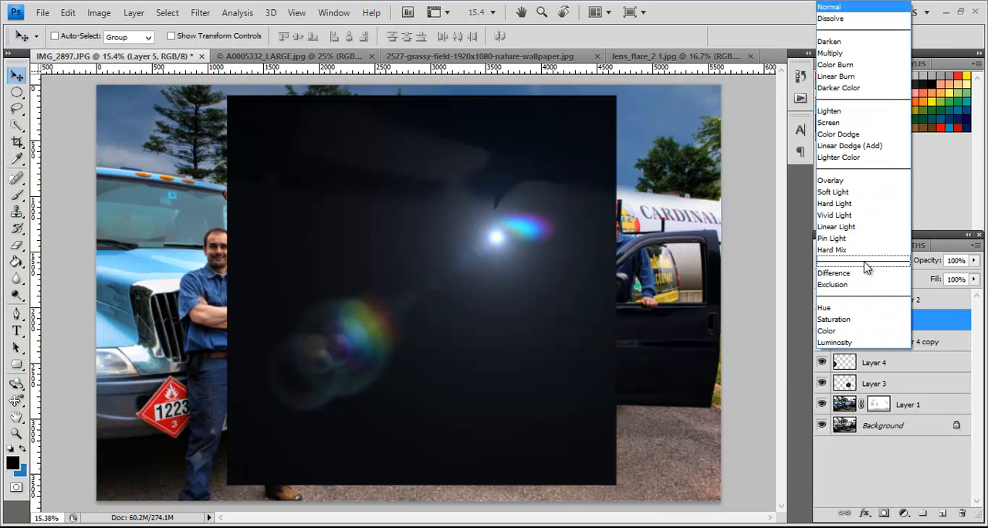
left_click(850, 123)
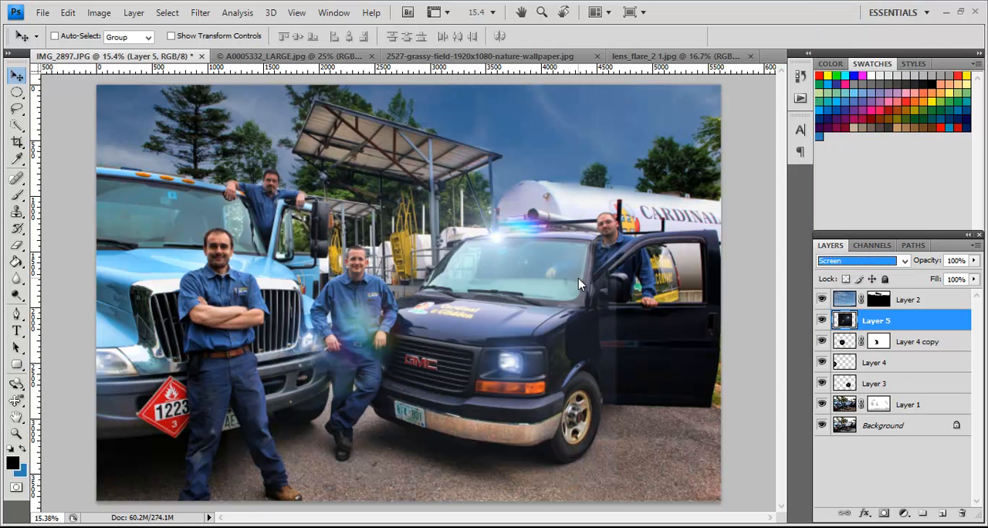
Step: Scale the flare on Layer 5 to 47.4% and place its bright spot over the dark van's headlight
key("ctrl+t")
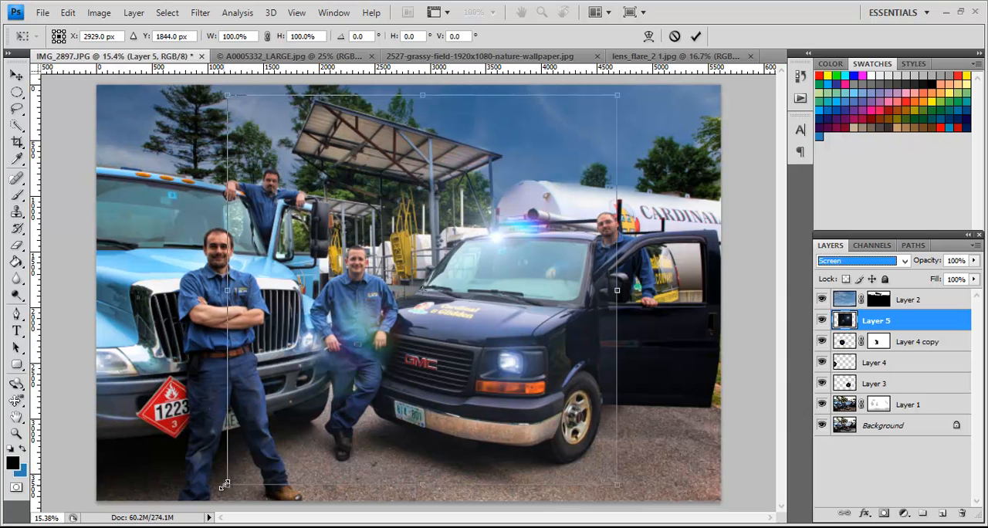
left_click_drag(224, 484, 434, 286)
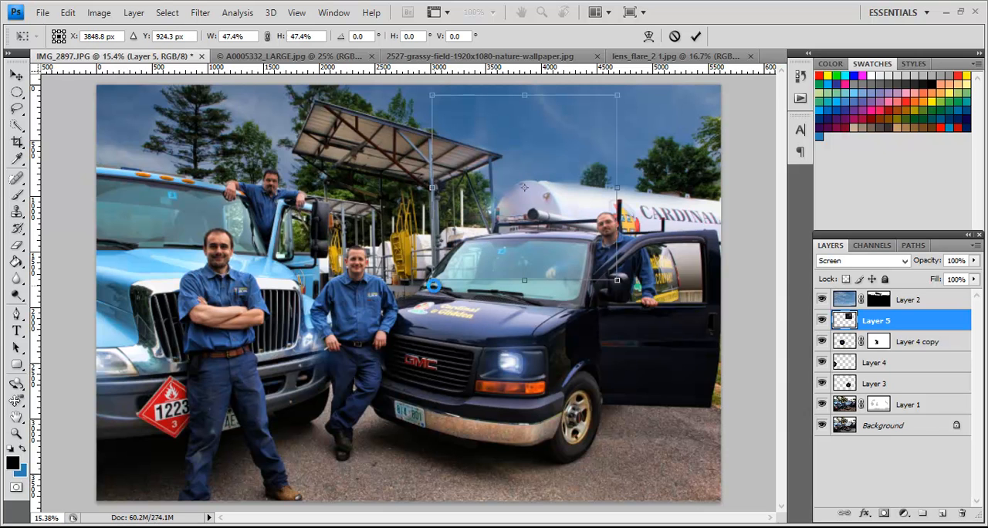
left_click_drag(461, 249, 434, 366)
left_click_drag(433, 422, 401, 450)
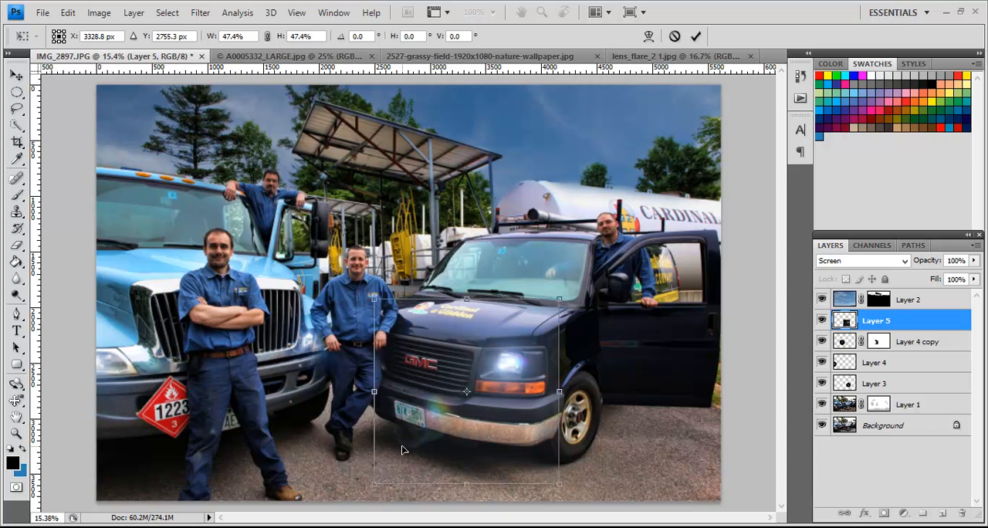
key("Return")
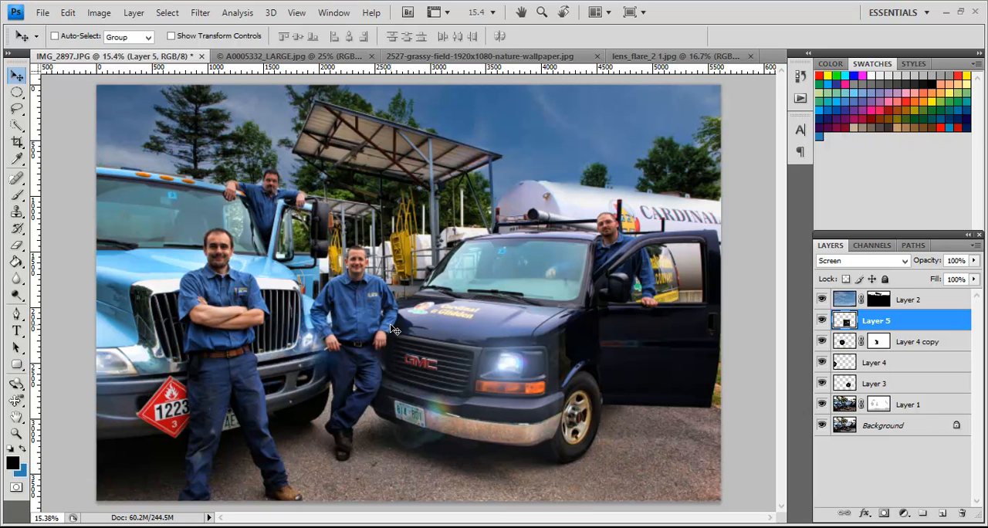
Step: Darken Layer 5's background haze with Levels, raising the black input to 31 and darkening the midtones slightly
left_click(110, 14)
mouse_move(214, 49)
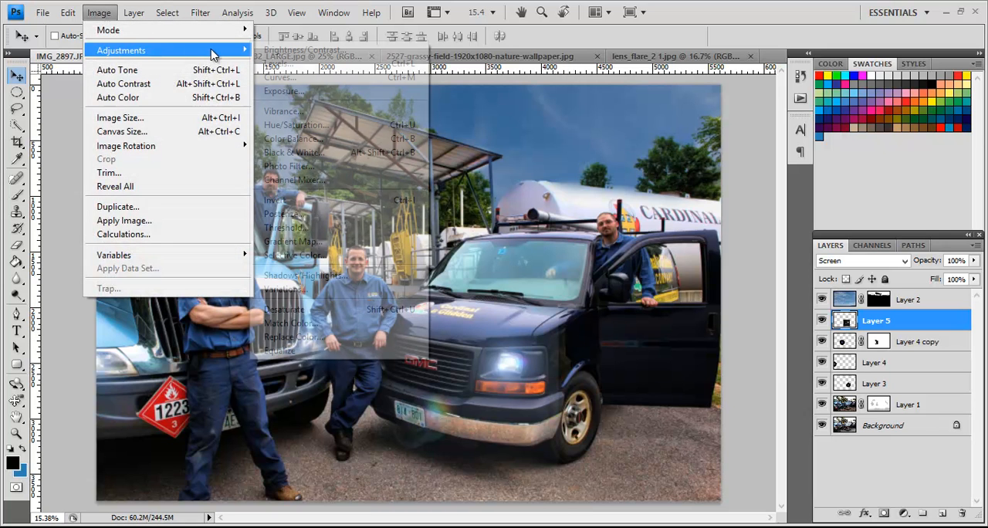
left_click(275, 65)
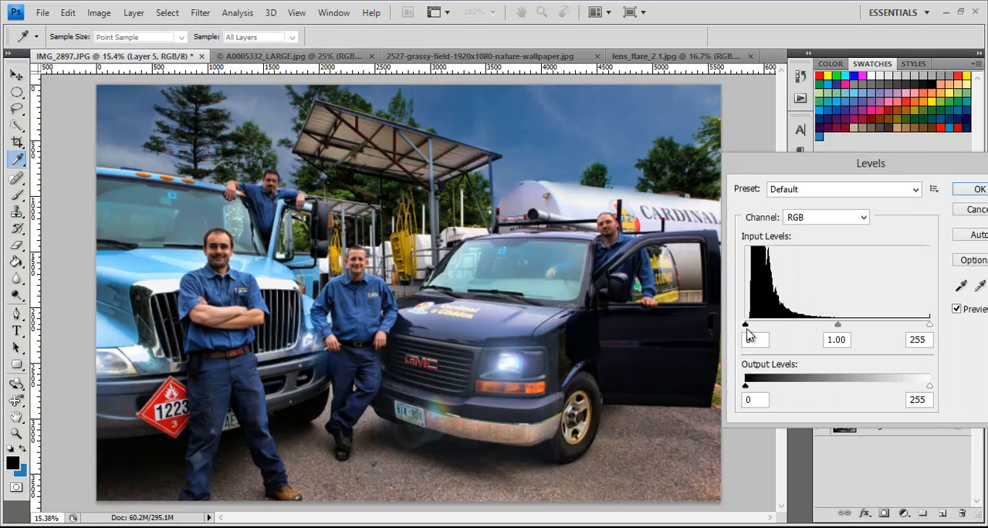
left_click_drag(746, 328, 769, 330)
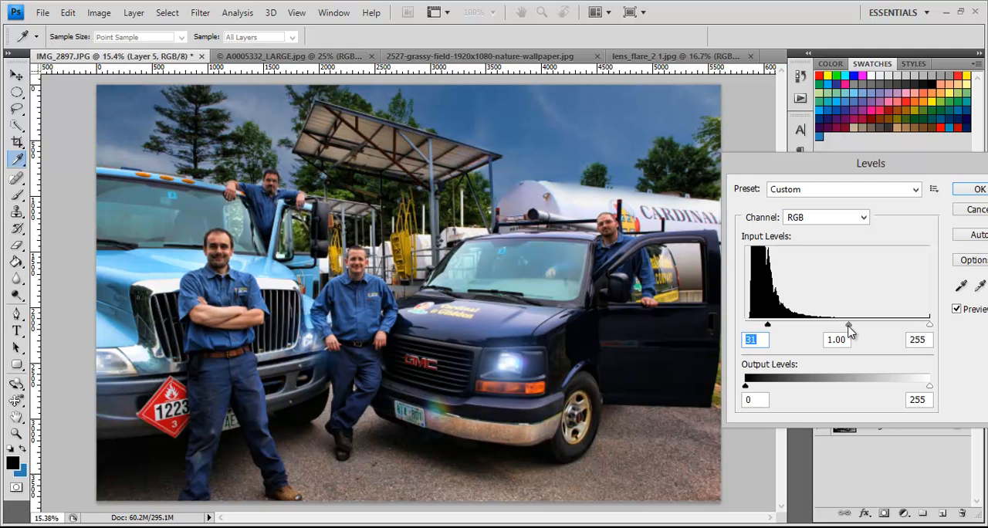
left_click_drag(849, 330, 854, 331)
left_click(975, 189)
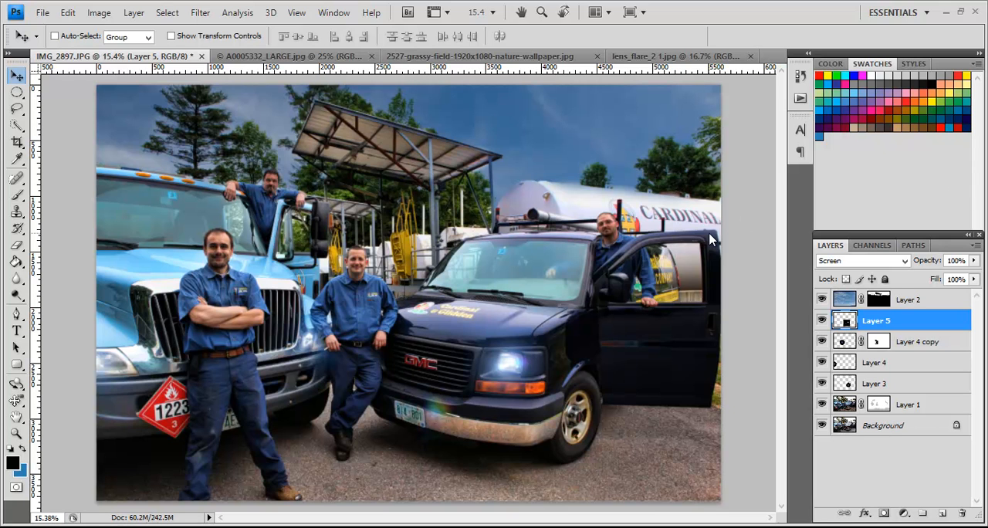
Step: Compare the edit with the original IMG_2897.JPG snapshot in the history, then return to the latest Levels state
left_click(800, 78)
left_click_drag(779, 120, 782, 94)
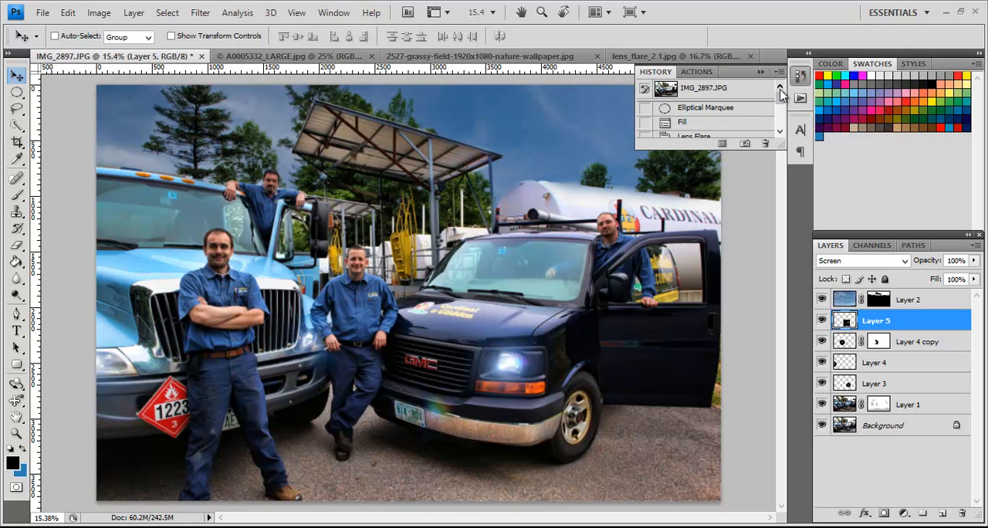
left_click(758, 93)
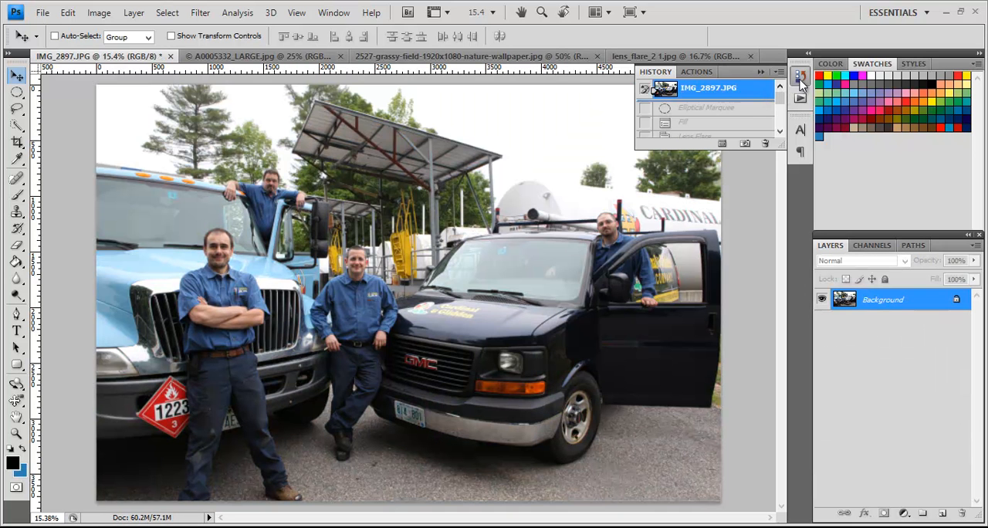
left_click_drag(780, 104, 780, 131)
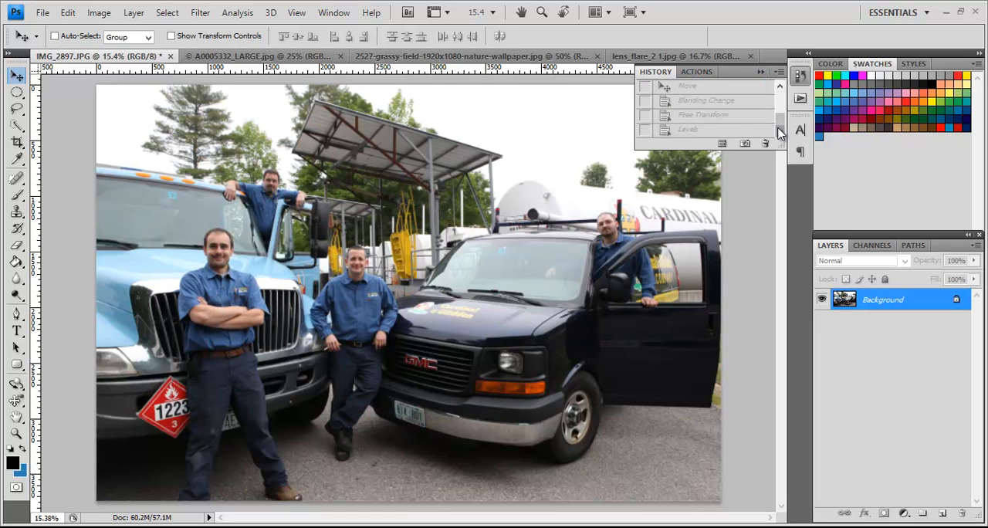
left_click(749, 131)
left_click(749, 130)
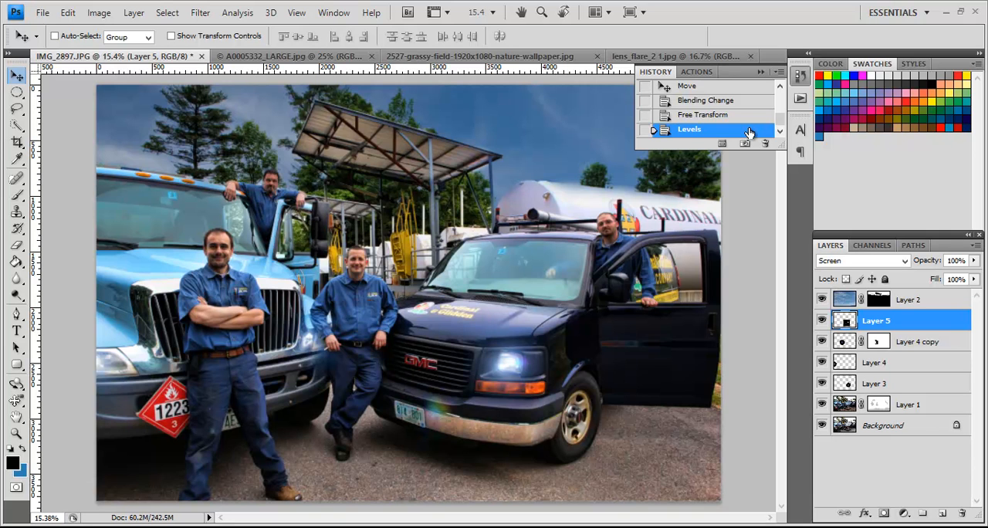
left_click(801, 77)
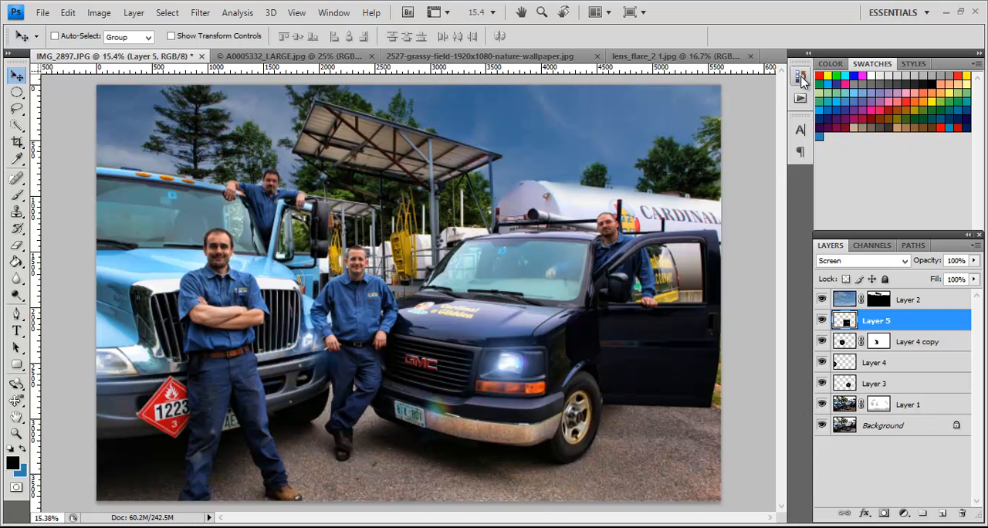
Step: Sharpen Layer 1 with Unsharp Mask at 90% amount, 2.0 pixels radius and threshold 2, previewing the middle man's face
left_click(845, 407)
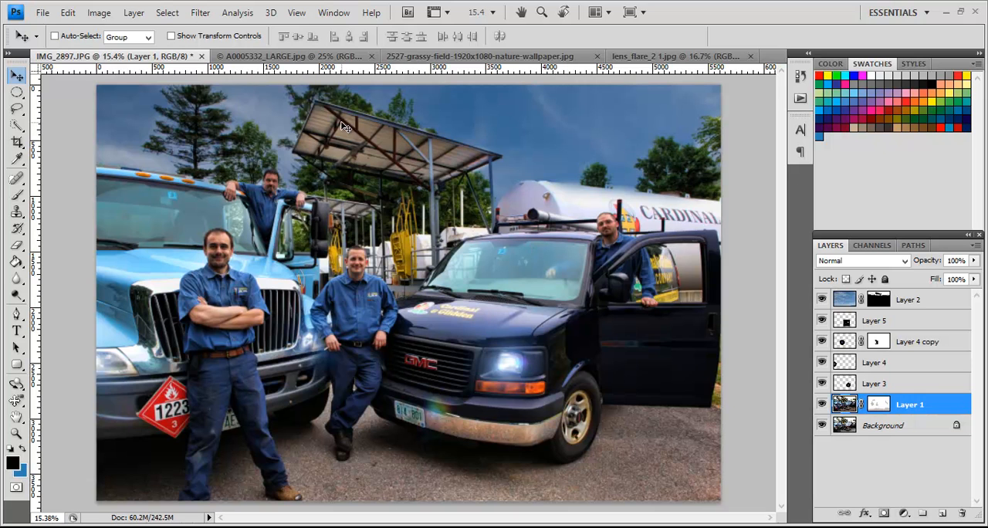
left_click(200, 16)
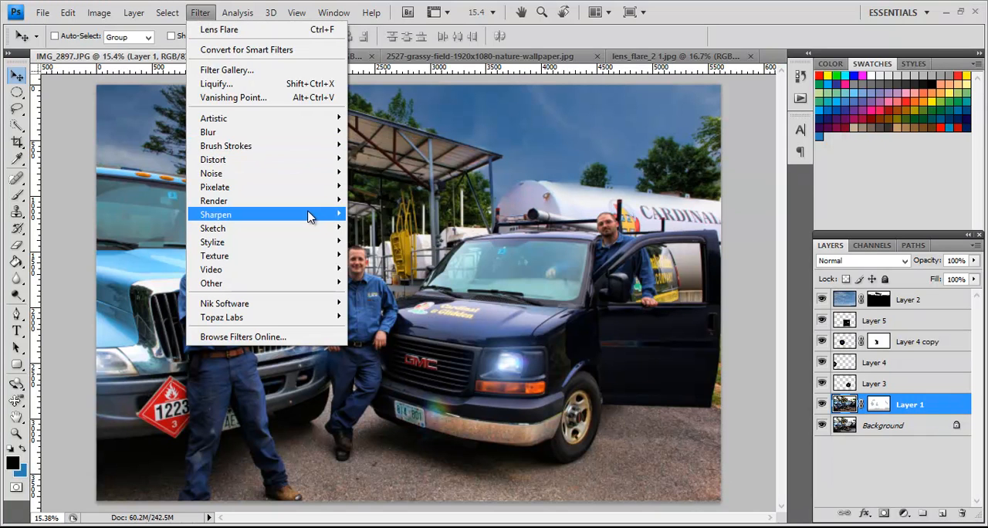
mouse_move(309, 214)
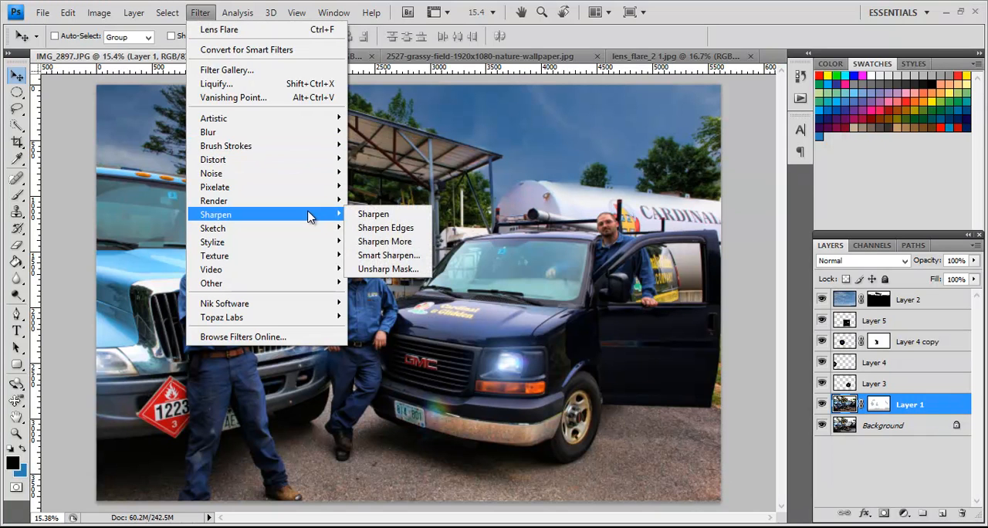
left_click(361, 270)
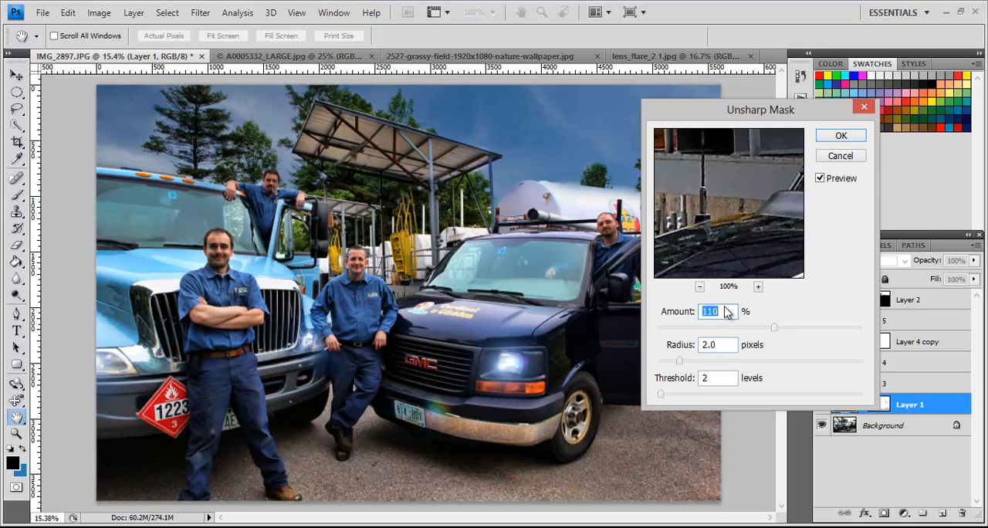
left_click_drag(764, 174, 796, 193)
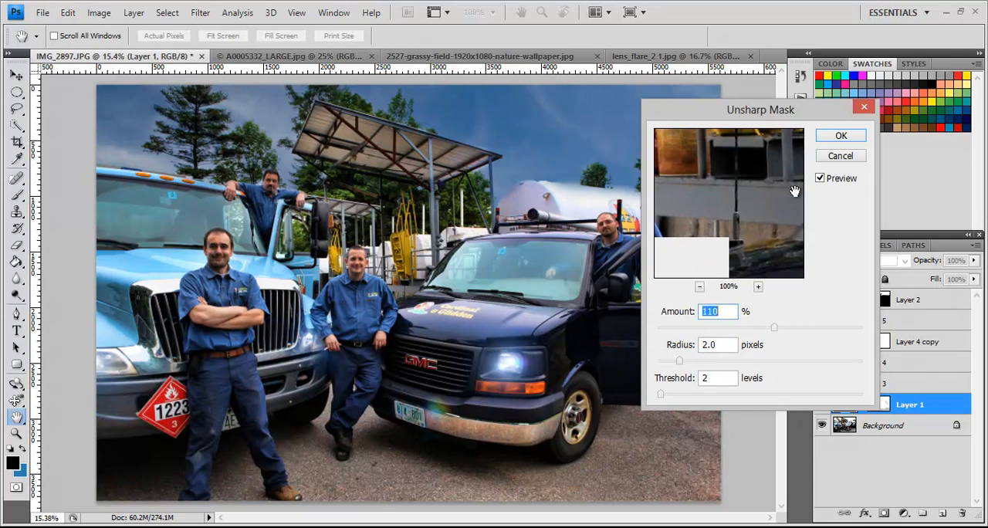
left_click_drag(673, 240, 801, 219)
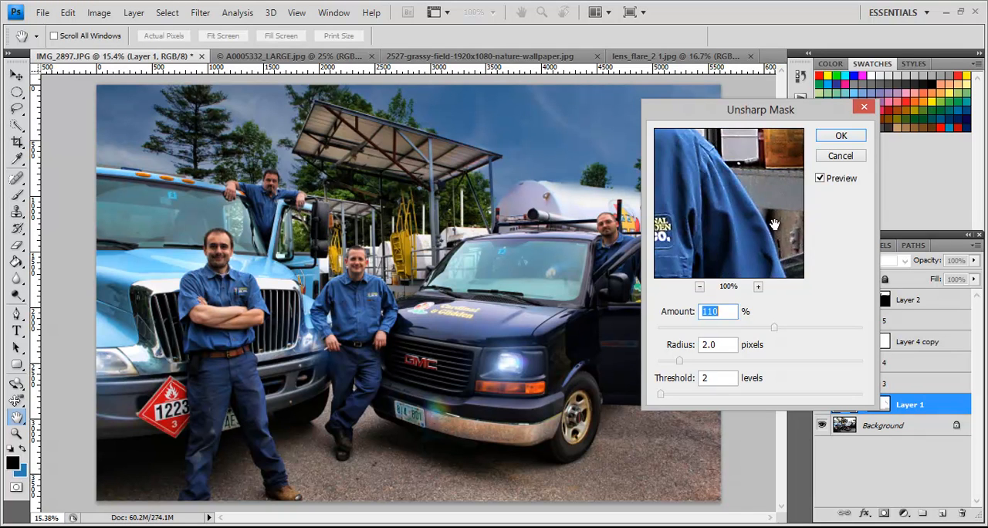
left_click_drag(686, 181, 769, 229)
left_click_drag(713, 183, 772, 222)
left_click_drag(683, 162, 738, 208)
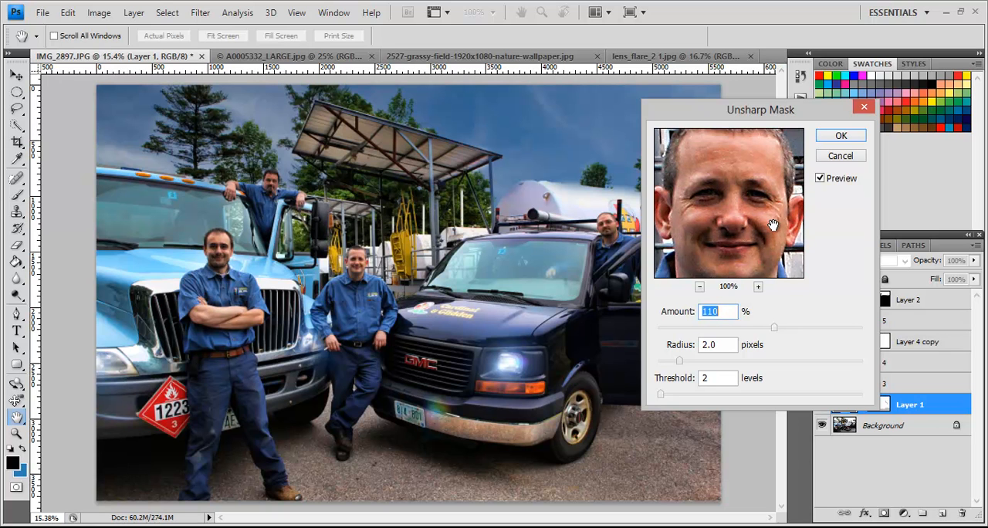
type("90")
key("Tab")
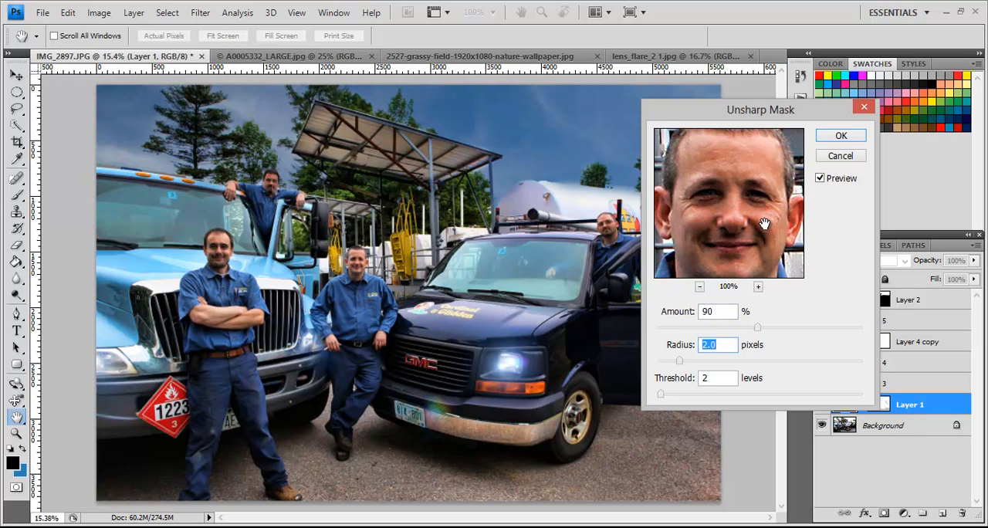
left_click(840, 135)
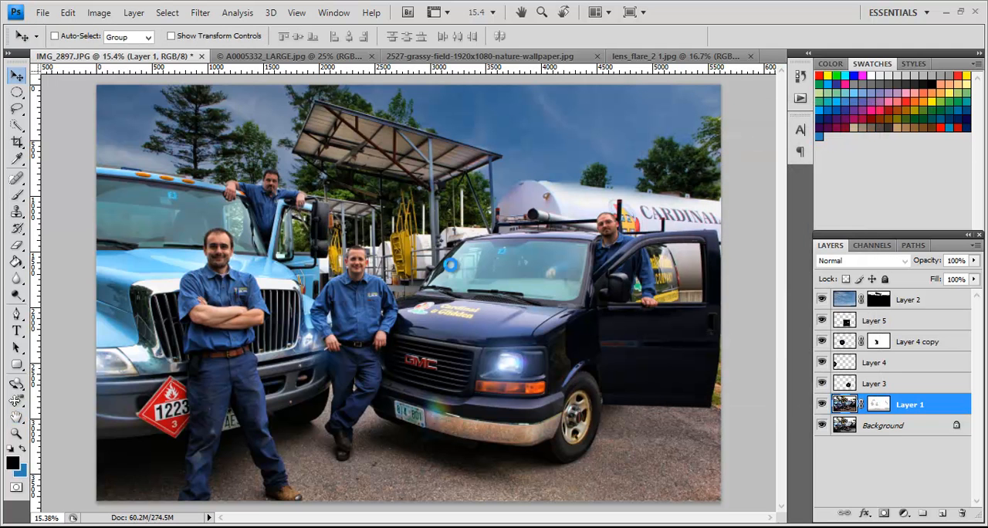